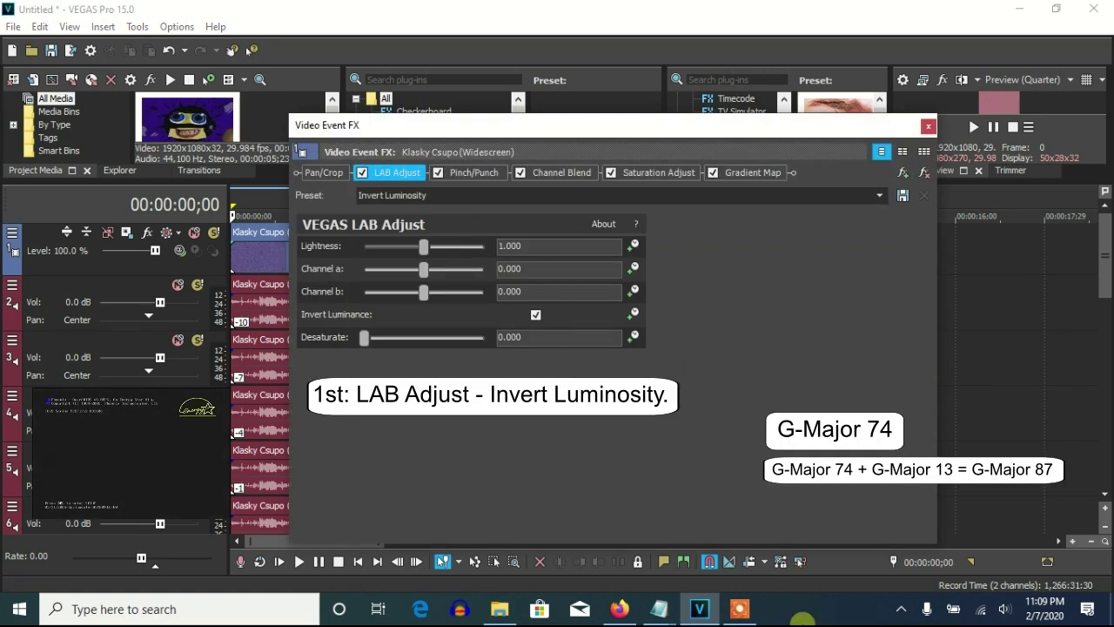
# Review the Pinch/Punch, Channel Blend and Saturation Adjust settings in the video event's effect chain.
pyautogui.click(476, 171)
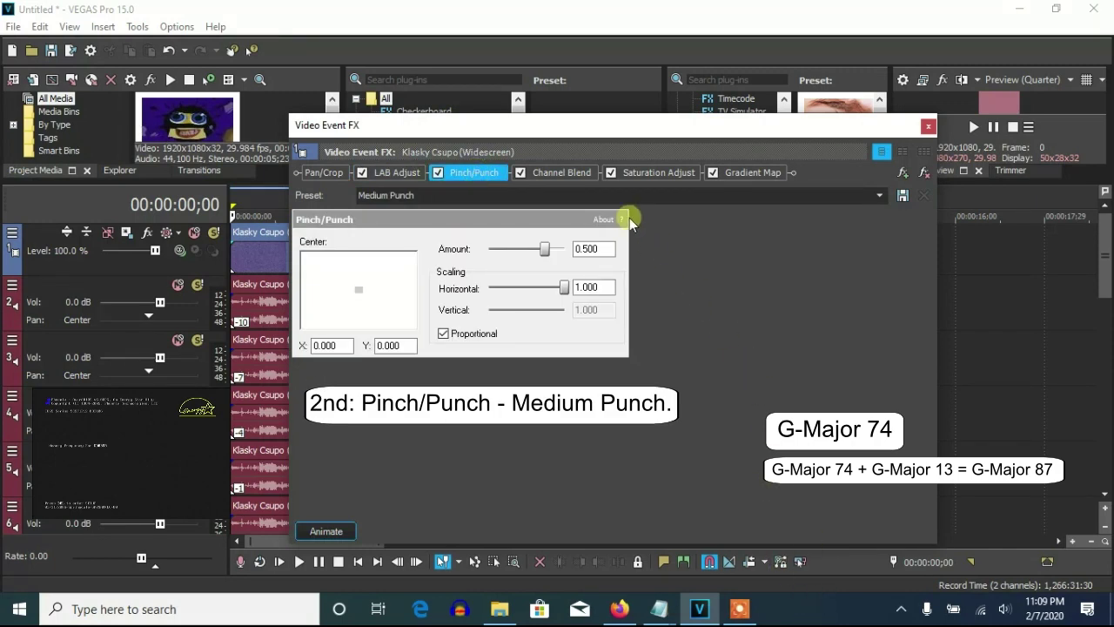
pyautogui.click(570, 172)
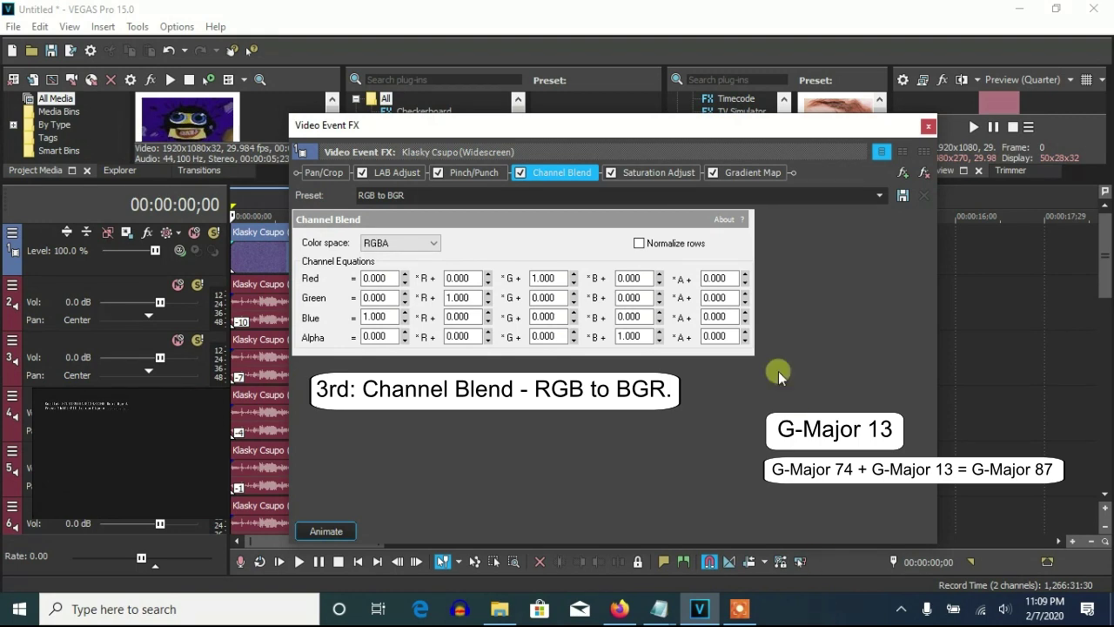
pyautogui.click(666, 173)
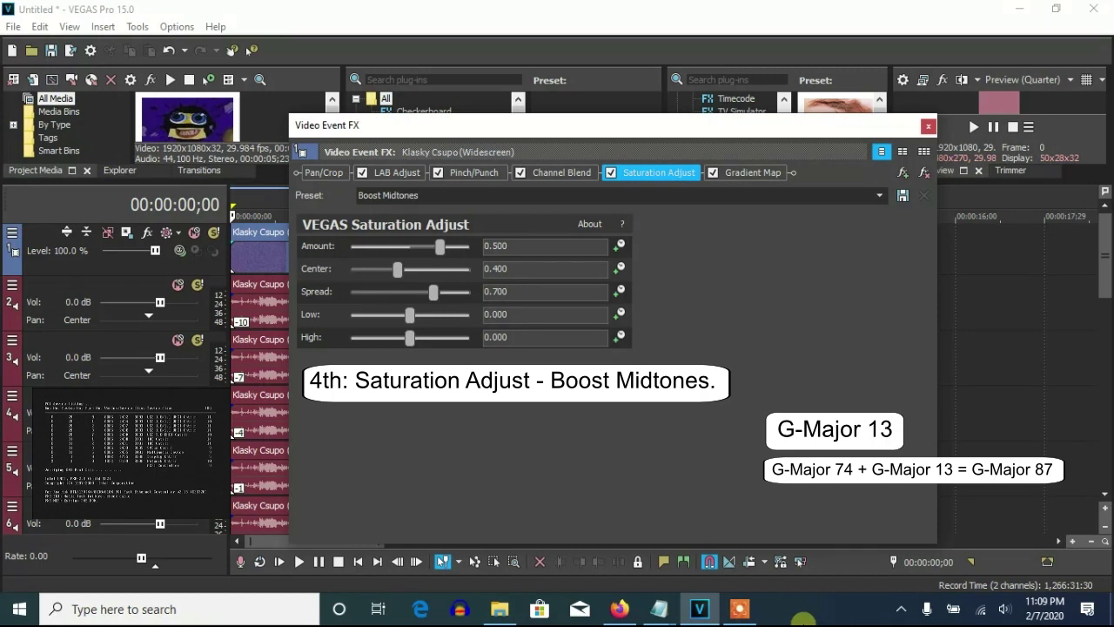
# Inspect the colour values of each Gradient Map control point, then close the video event effects.
pyautogui.click(751, 178)
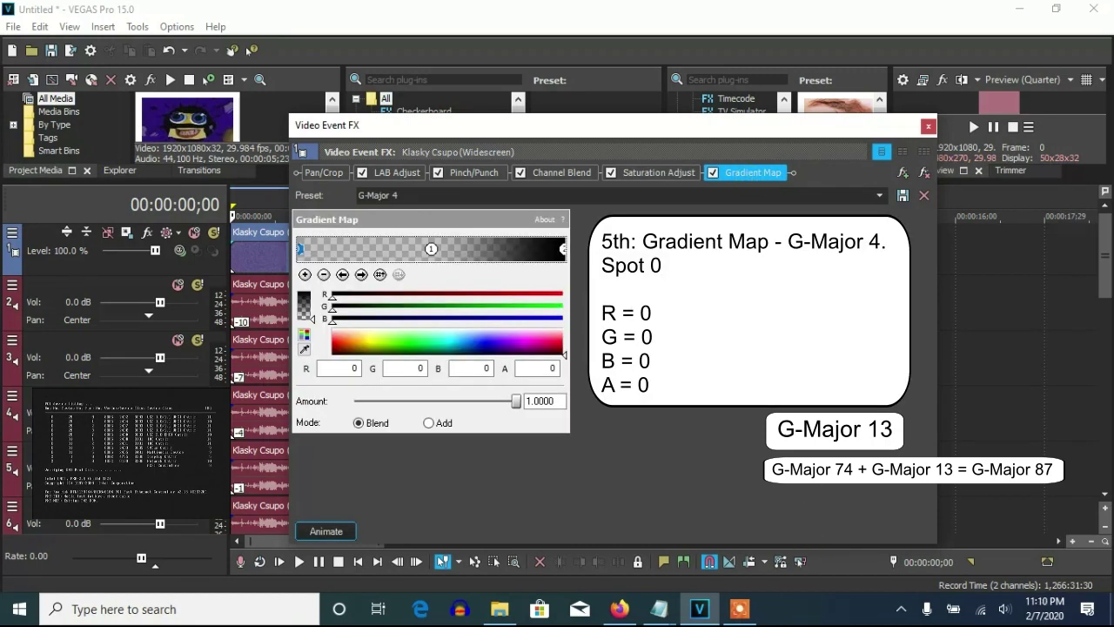
pyautogui.click(361, 274)
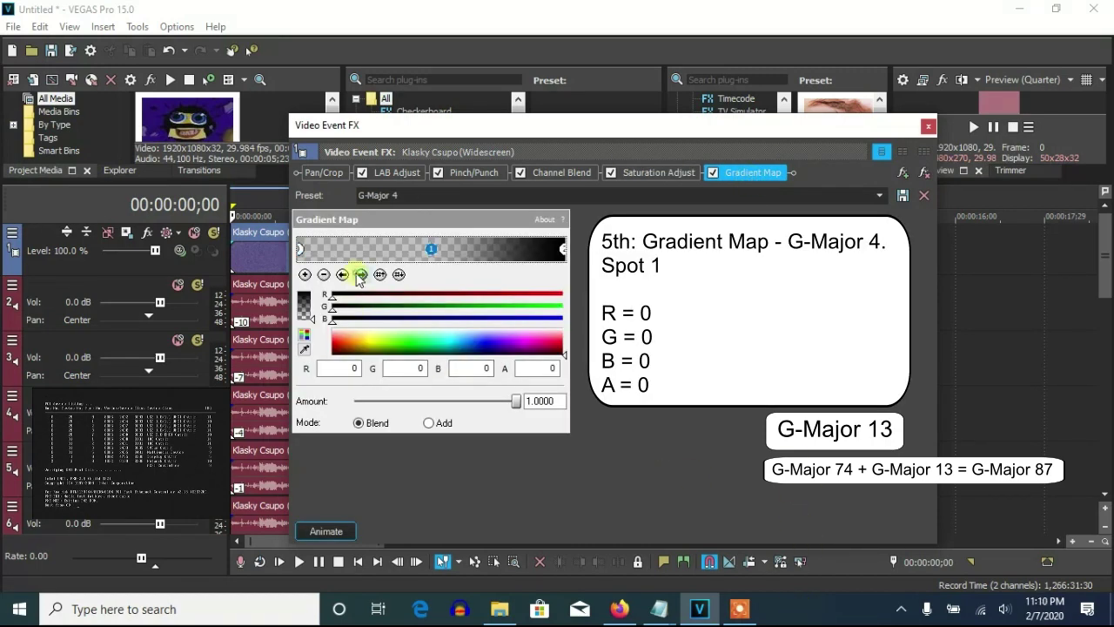
pyautogui.click(361, 274)
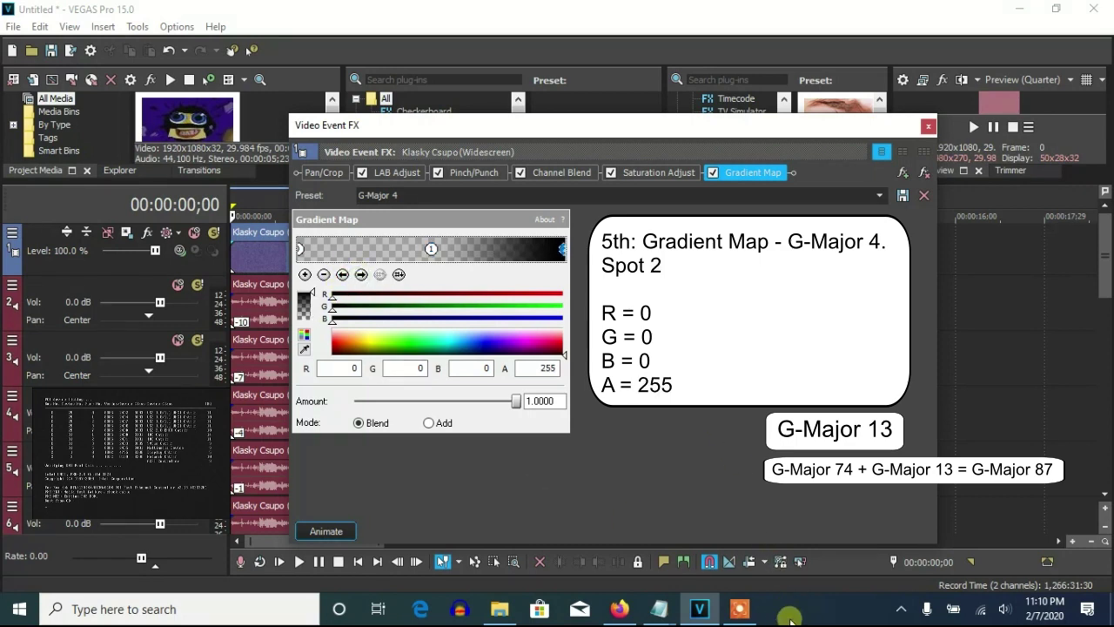
pyautogui.click(928, 126)
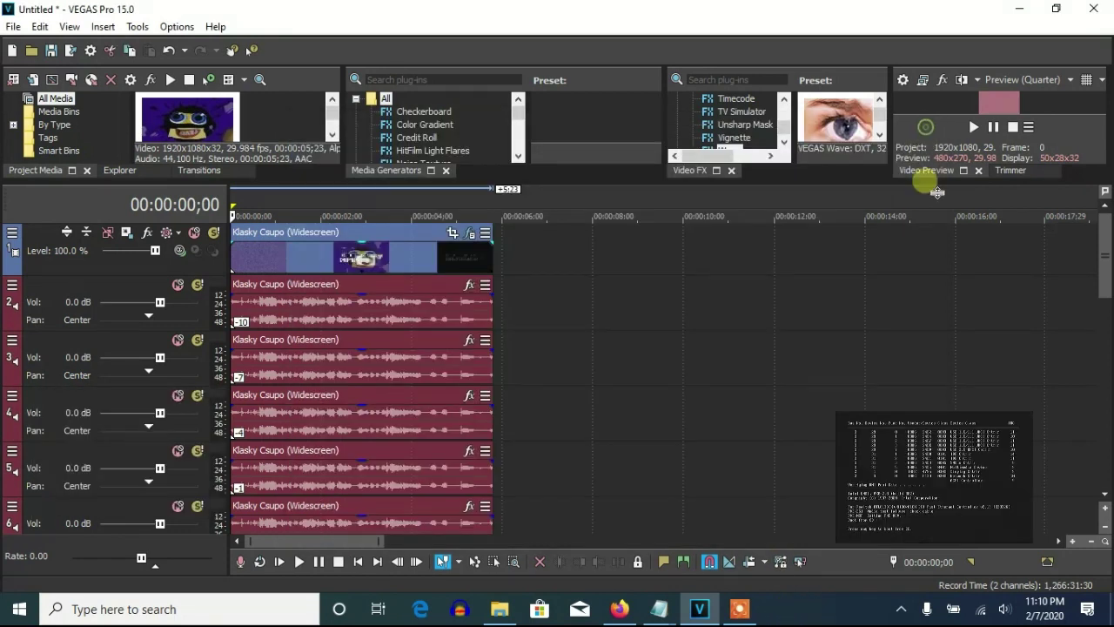
# Check the time stretch and pitch shift properties of the audio events on tracks 2 and 3.
pyautogui.rightClick(450, 318)
pyautogui.click(492, 583)
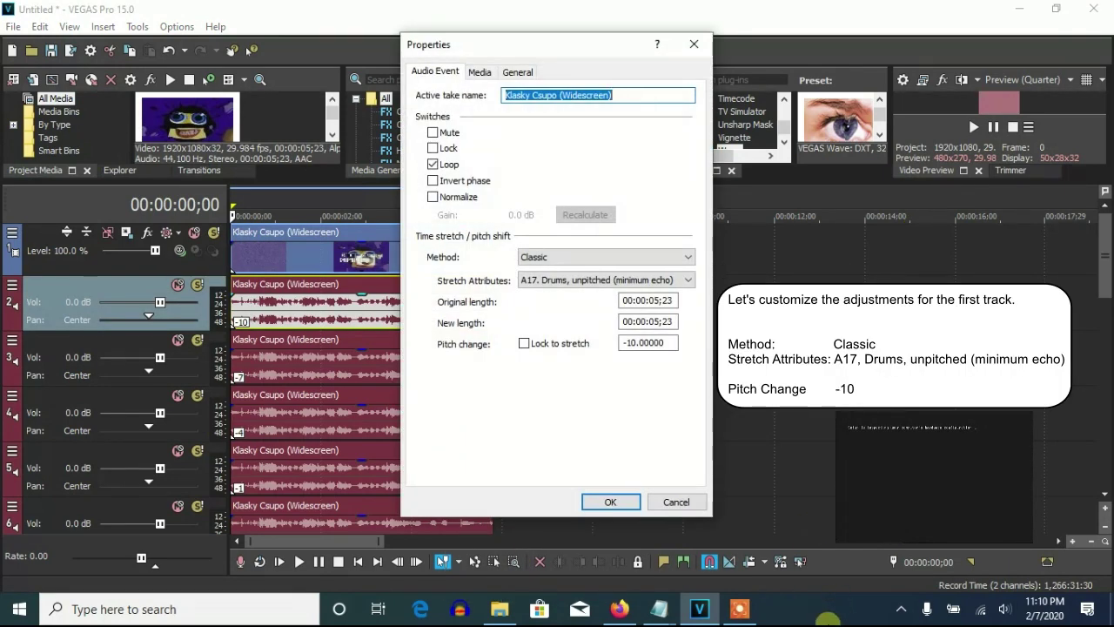
pyautogui.click(610, 502)
pyautogui.rightClick(348, 376)
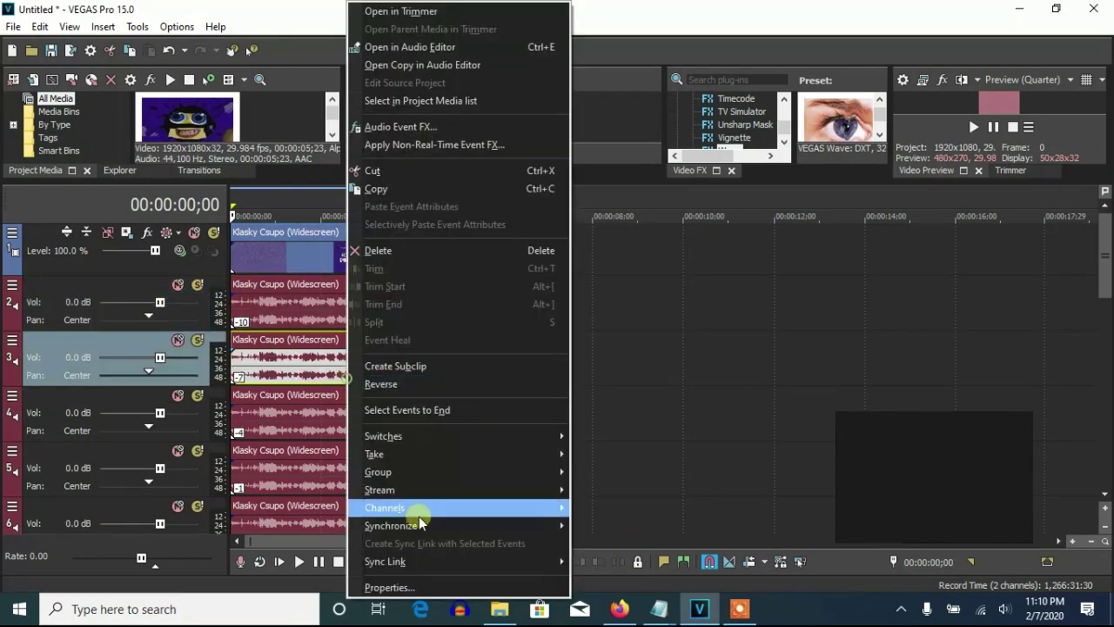
pyautogui.click(402, 587)
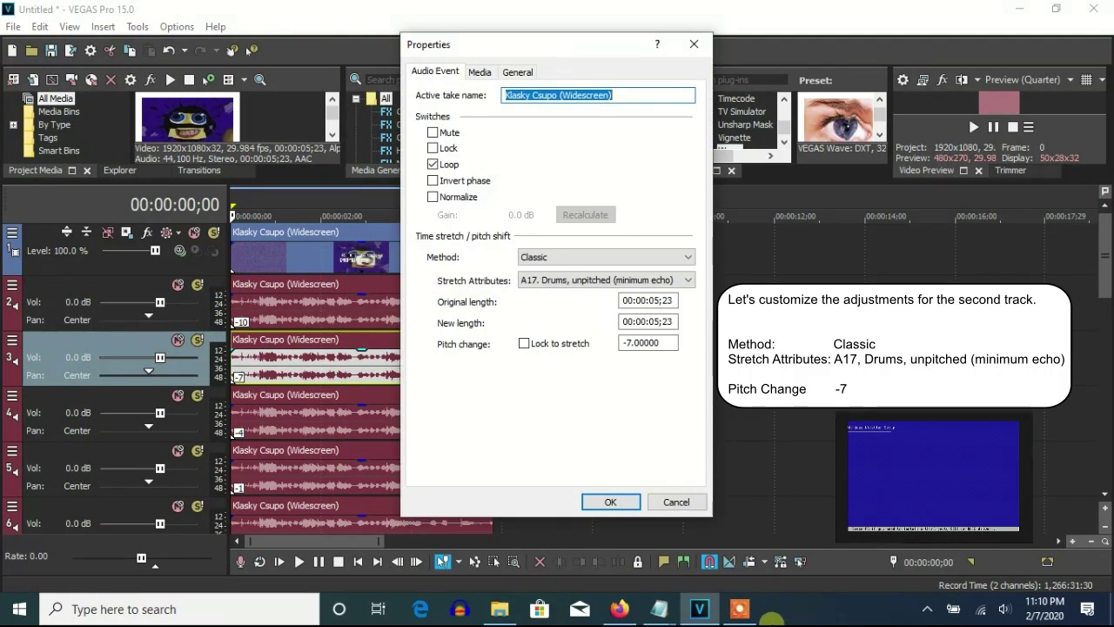
pyautogui.click(610, 502)
# Check the time stretch and pitch shift properties of the audio events on tracks 4 and 5.
pyautogui.rightClick(336, 420)
pyautogui.click(398, 585)
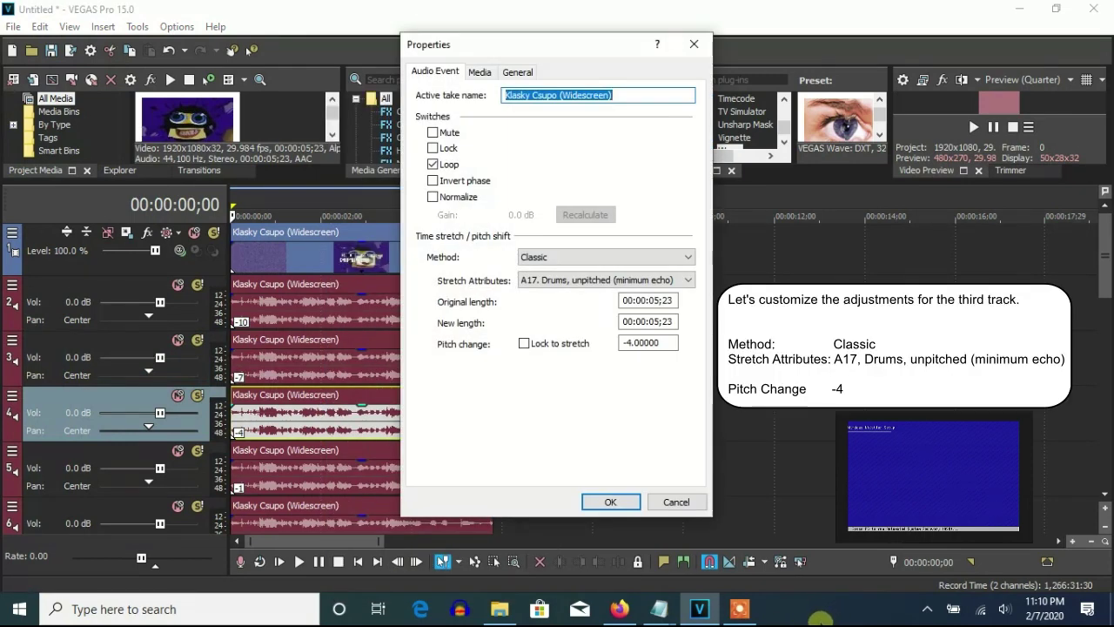
pyautogui.click(611, 501)
pyautogui.rightClick(399, 470)
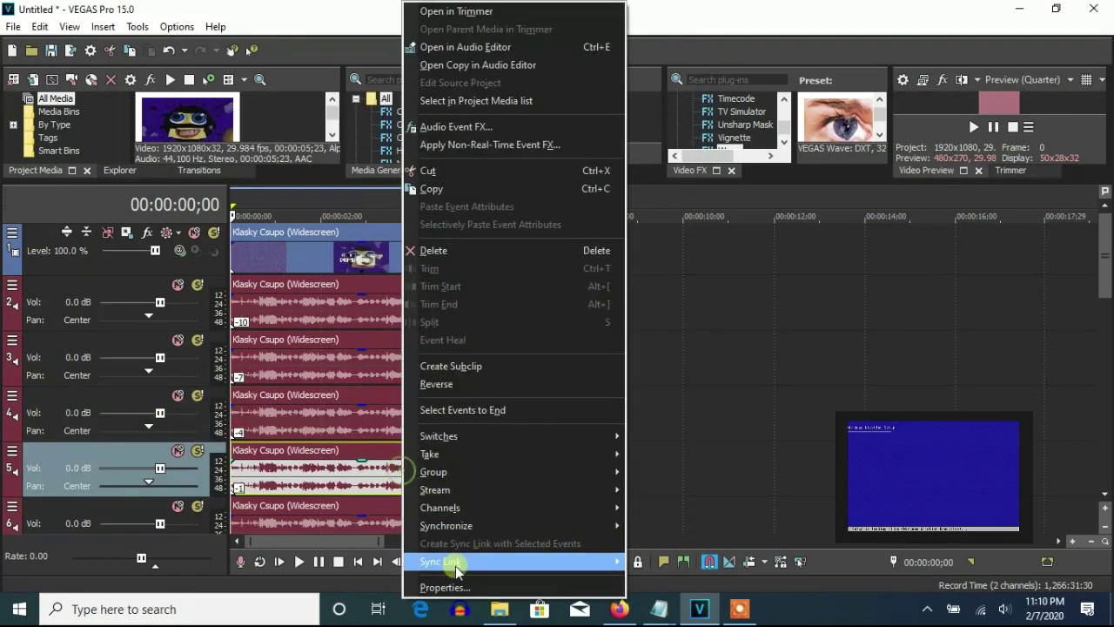
pyautogui.click(445, 587)
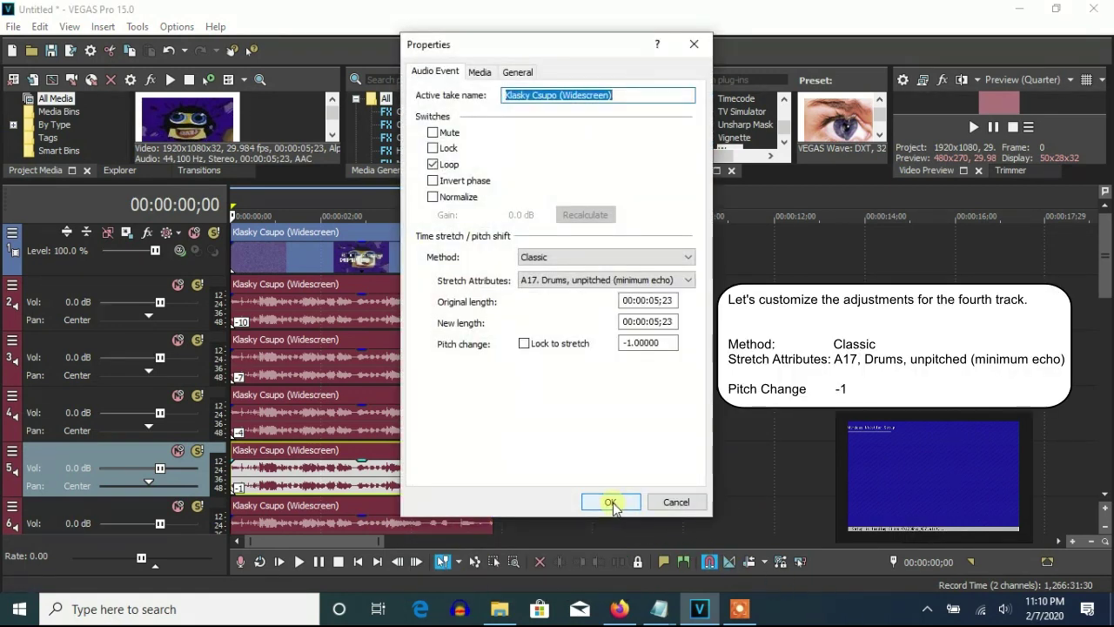
pyautogui.click(610, 502)
# Check the time stretch and pitch shift properties of the audio events on tracks 6 and 7.
pyautogui.rightClick(448, 517)
pyautogui.click(492, 588)
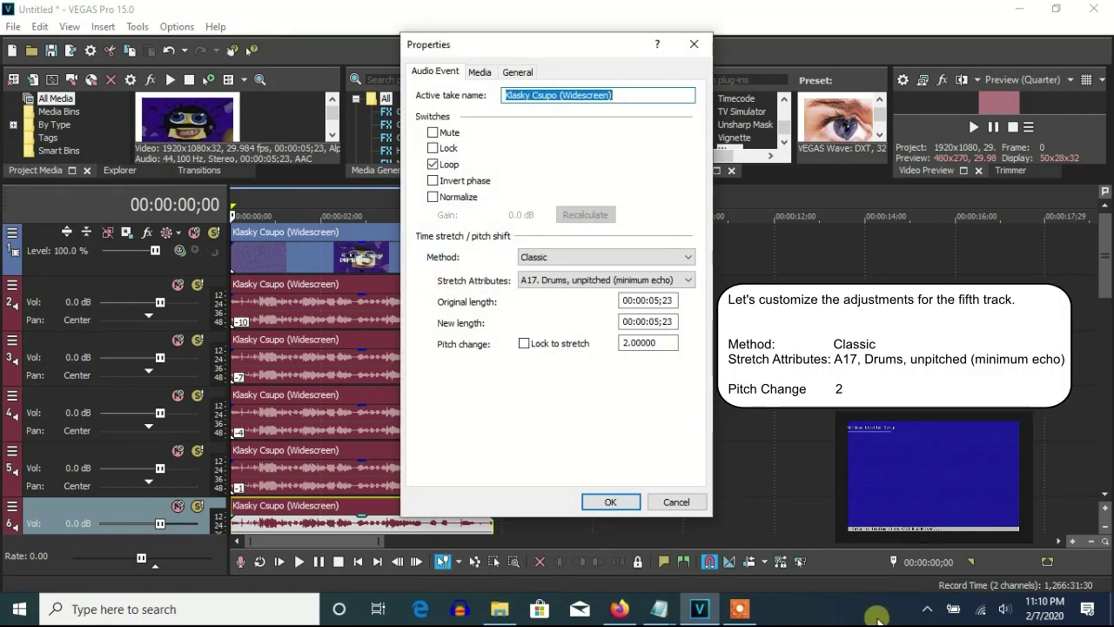
pyautogui.click(622, 505)
pyautogui.moveTo(1107, 278); pyautogui.dragTo(1104, 357)
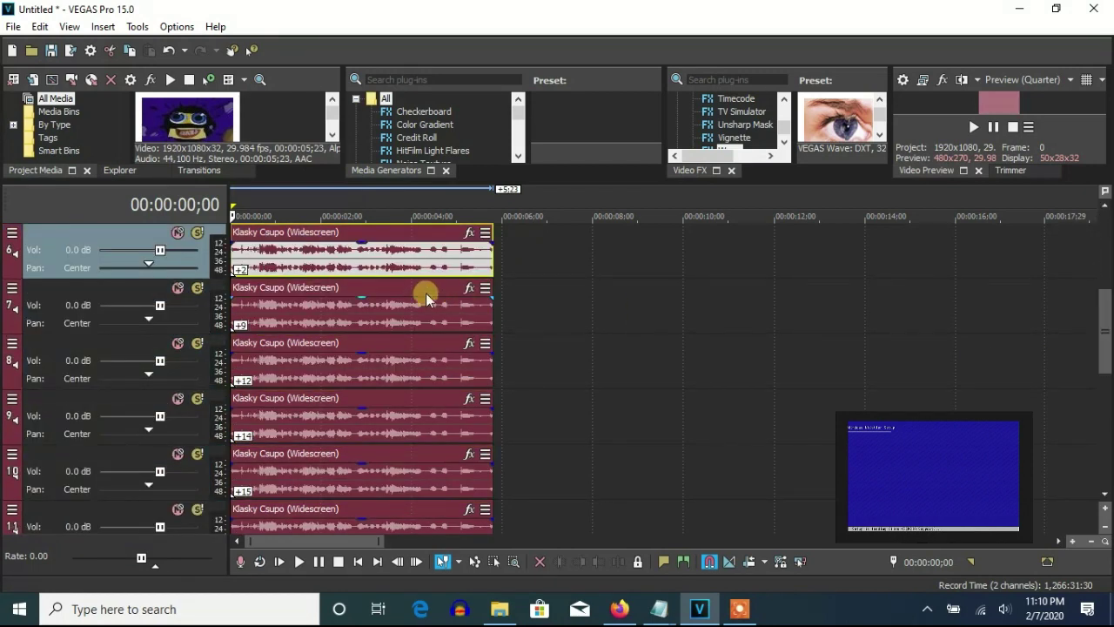
pyautogui.rightClick(426, 293)
pyautogui.click(479, 577)
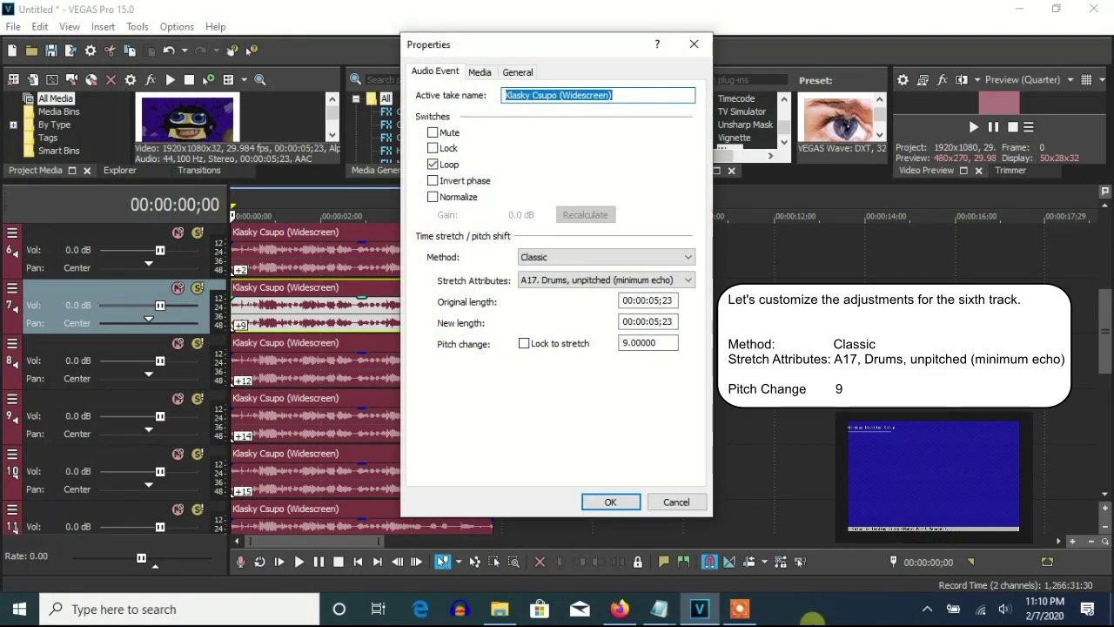
pyautogui.click(615, 502)
# Check the time stretch and pitch shift properties of the audio events on tracks 8 and 9.
pyautogui.rightClick(373, 389)
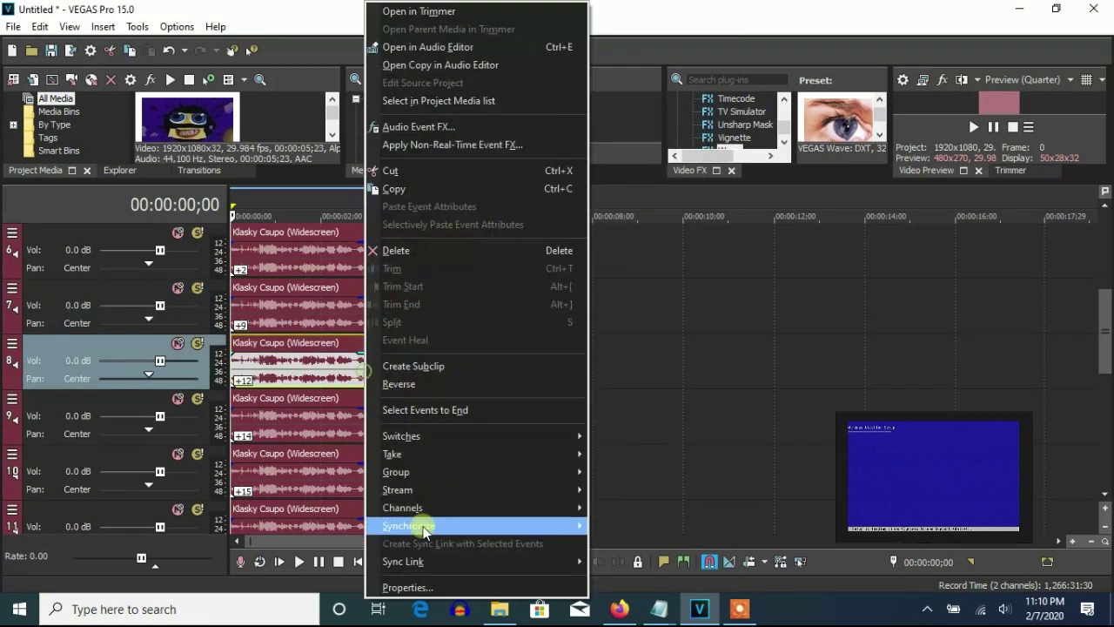
pyautogui.click(418, 566)
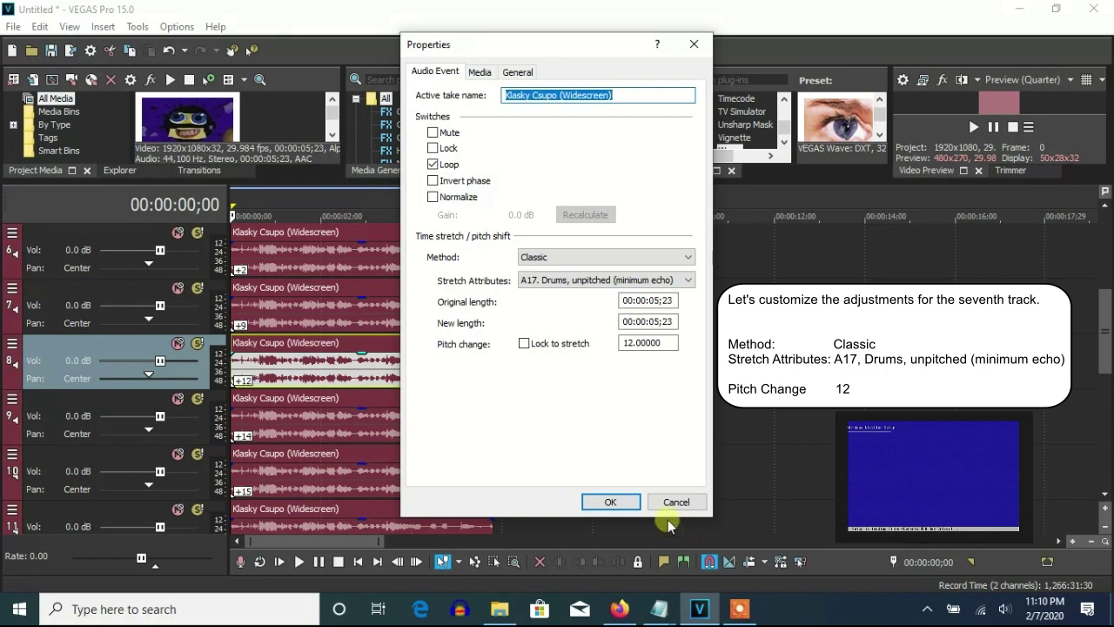
pyautogui.click(610, 502)
pyautogui.rightClick(378, 427)
pyautogui.click(443, 587)
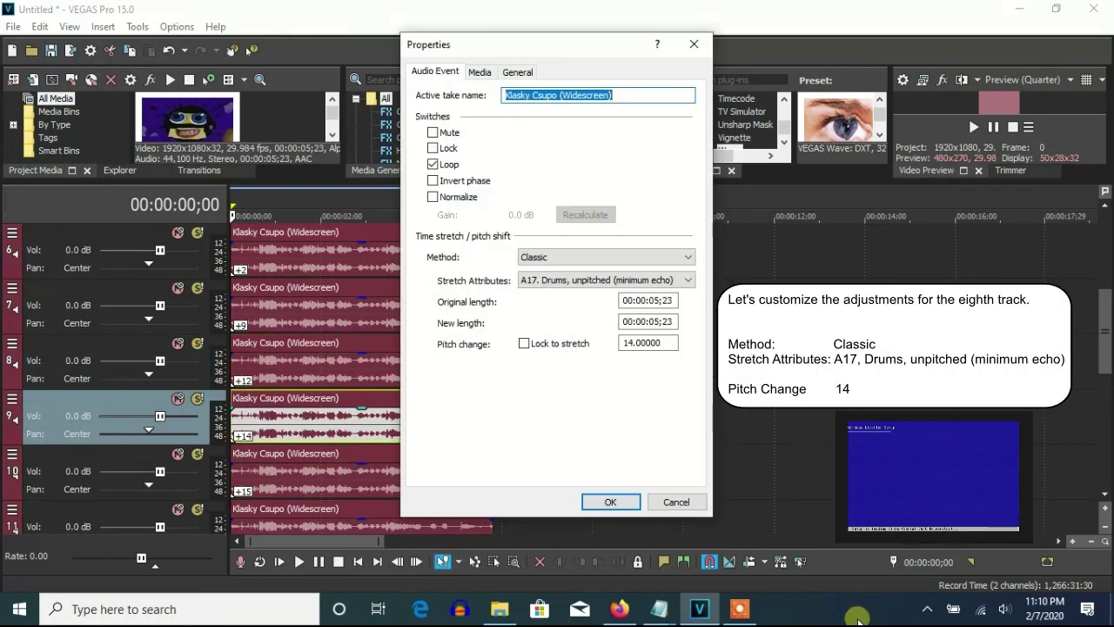
pyautogui.click(608, 502)
# Check the time stretch and pitch shift properties of the audio events on tracks 10 and 11.
pyautogui.rightClick(413, 477)
pyautogui.click(443, 588)
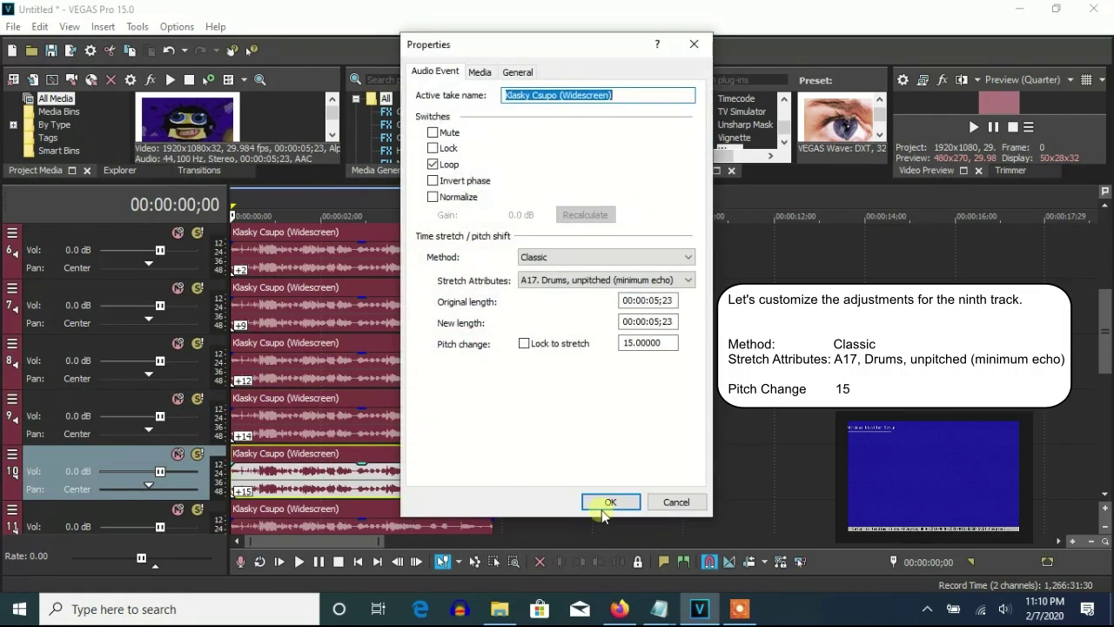
pyautogui.click(608, 502)
pyautogui.rightClick(453, 526)
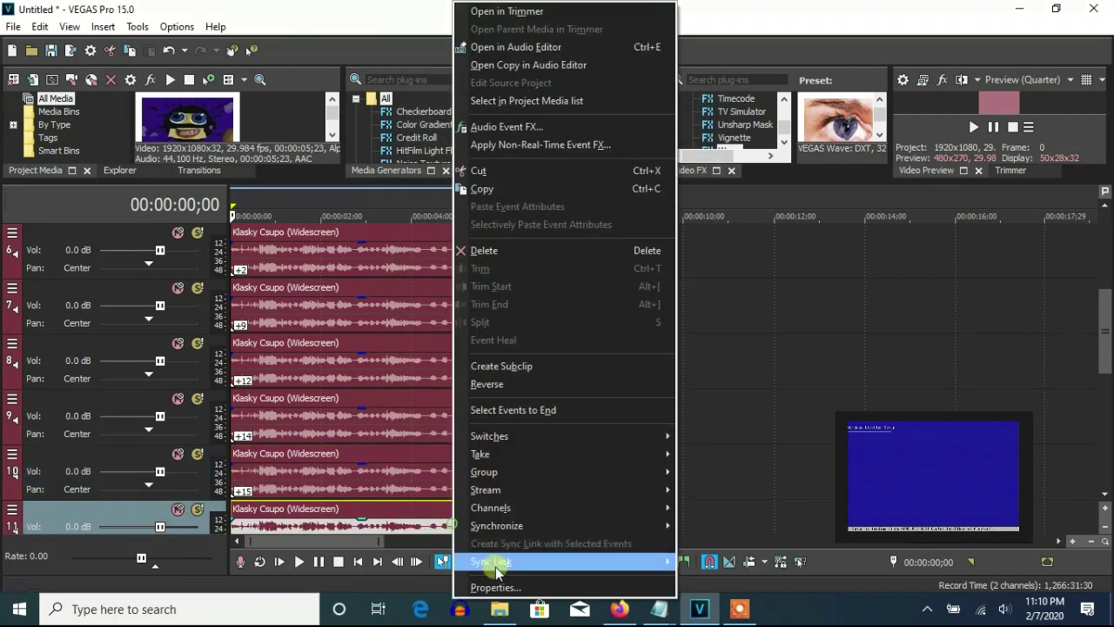
pyautogui.click(501, 585)
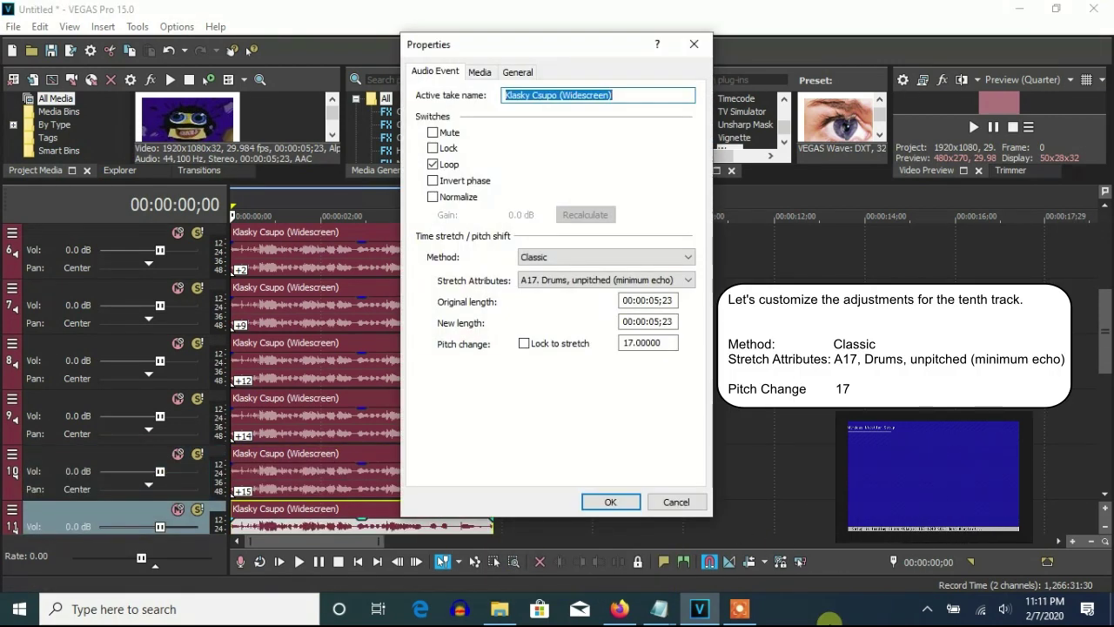
pyautogui.click(620, 502)
# Check the time stretch and pitch shift properties of the audio events on tracks 12 and 13.
pyautogui.scroll(-4, 393, 351)
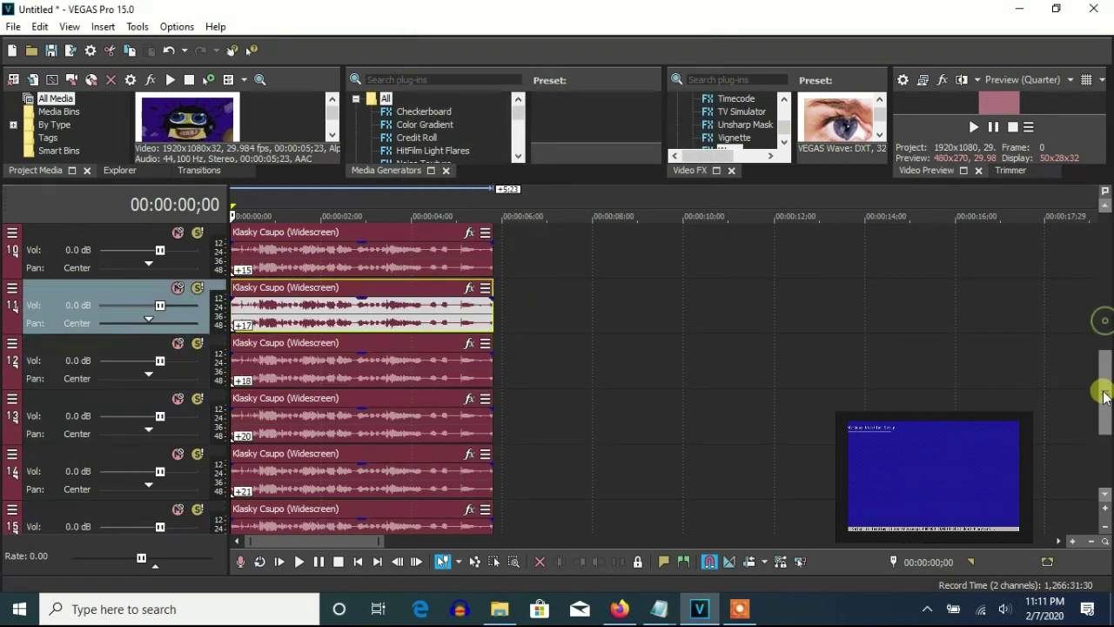
pyautogui.rightClick(393, 351)
pyautogui.click(439, 588)
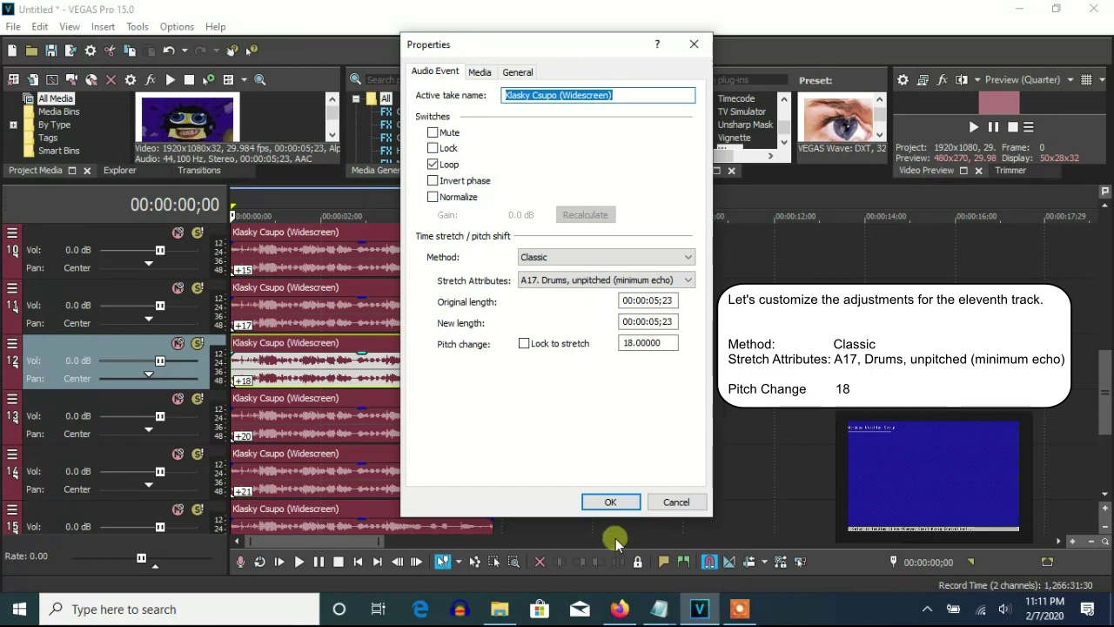
pyautogui.click(604, 501)
pyautogui.rightClick(378, 438)
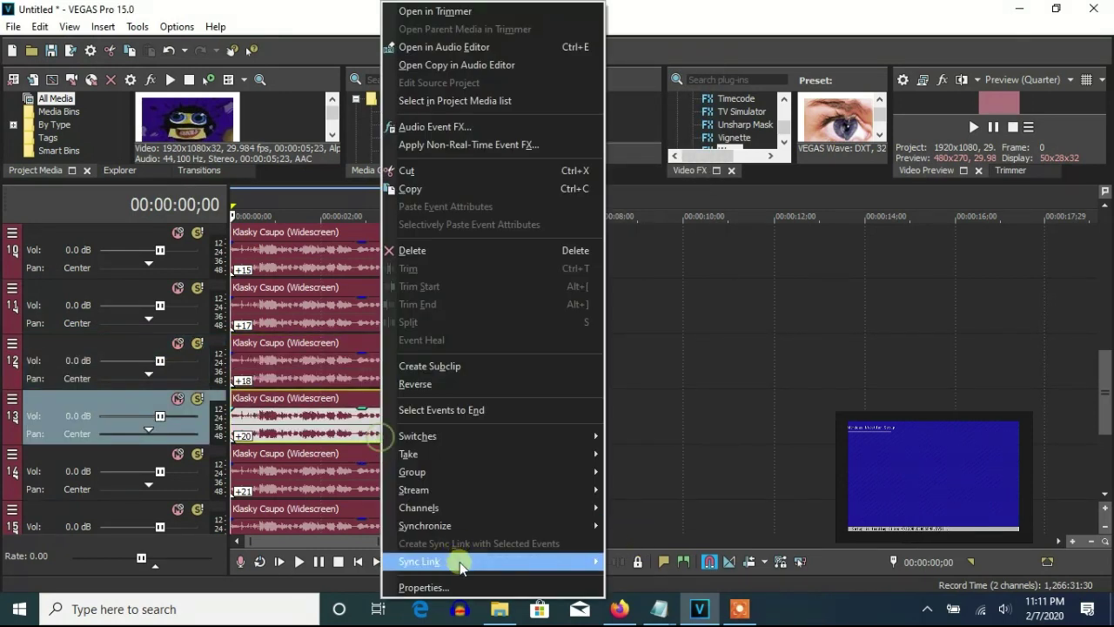
pyautogui.click(454, 585)
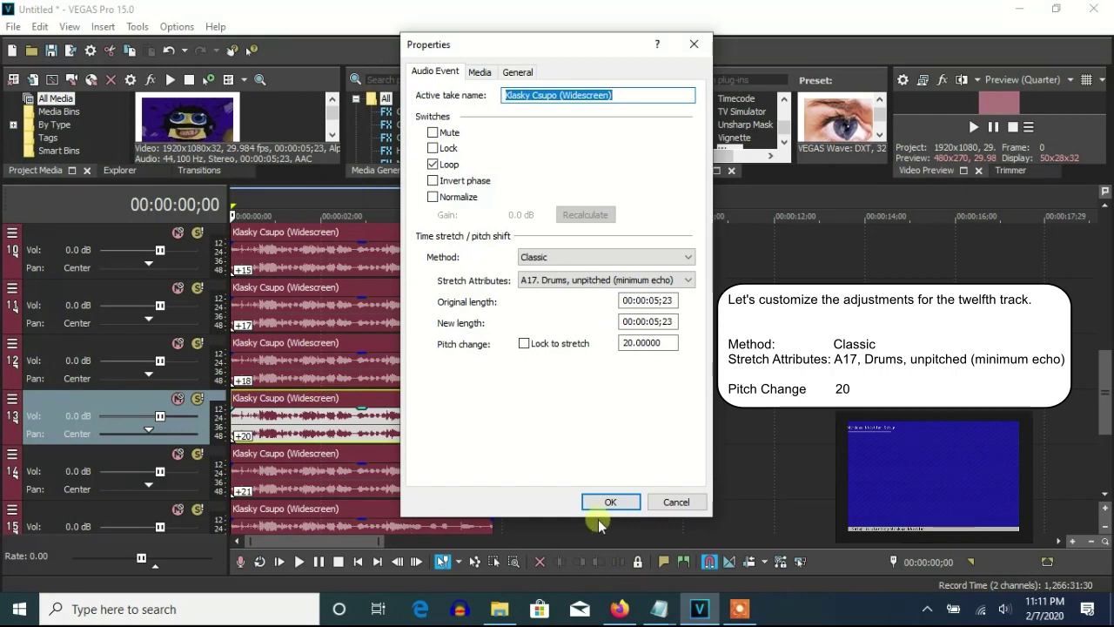
pyautogui.click(604, 503)
# Check the time stretch and pitch shift properties of the audio events on tracks 14 and 15.
pyautogui.rightClick(436, 478)
pyautogui.click(498, 581)
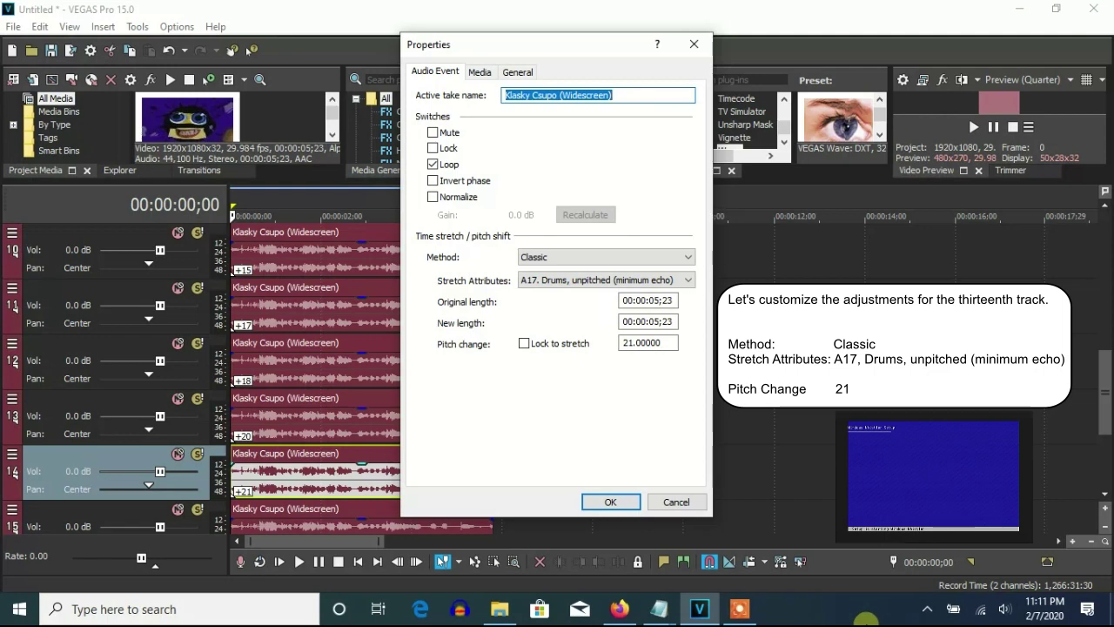
pyautogui.click(611, 503)
pyautogui.moveTo(1104, 396); pyautogui.dragTo(1102, 456)
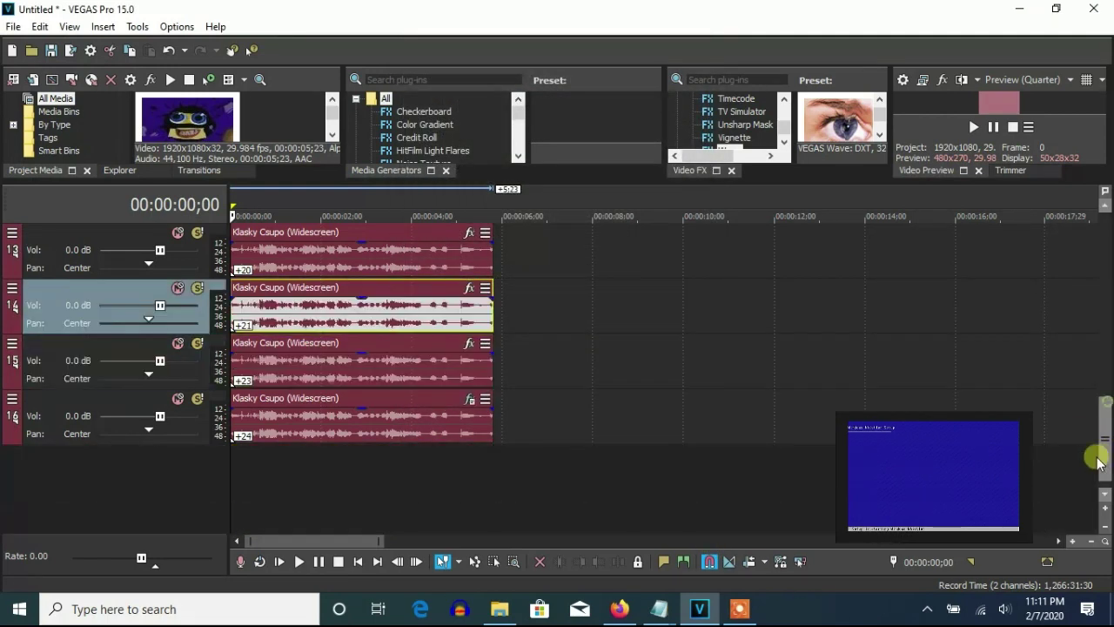
pyautogui.rightClick(450, 368)
pyautogui.click(513, 585)
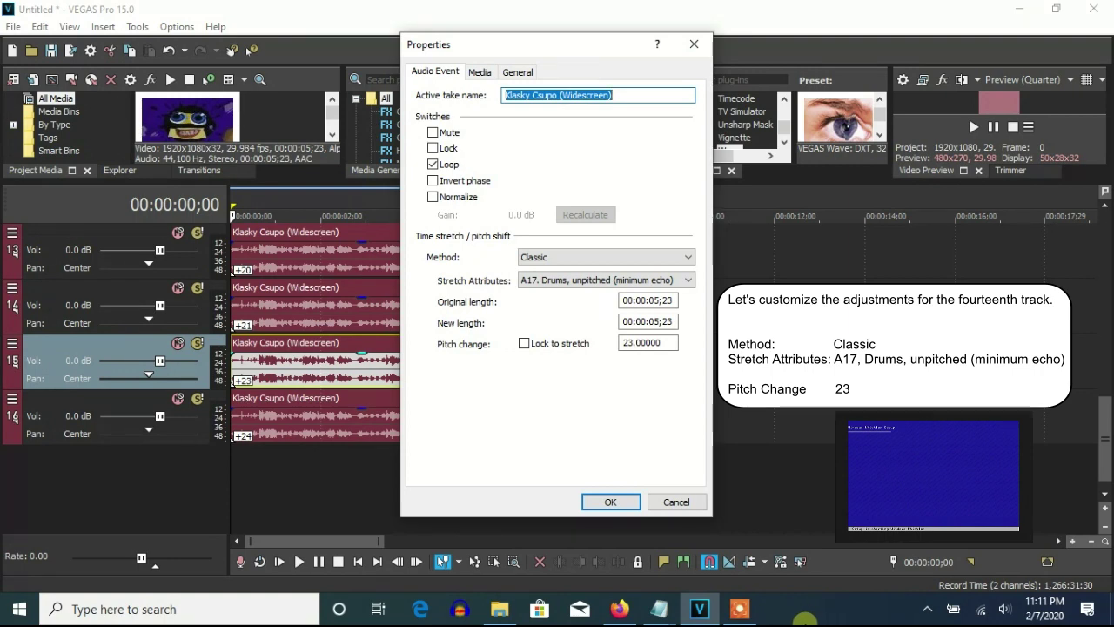
pyautogui.click(611, 503)
# Check the pitch shift properties of the audio event on track 16 and the settings of its Pitch Shift effect.
pyautogui.rightClick(445, 422)
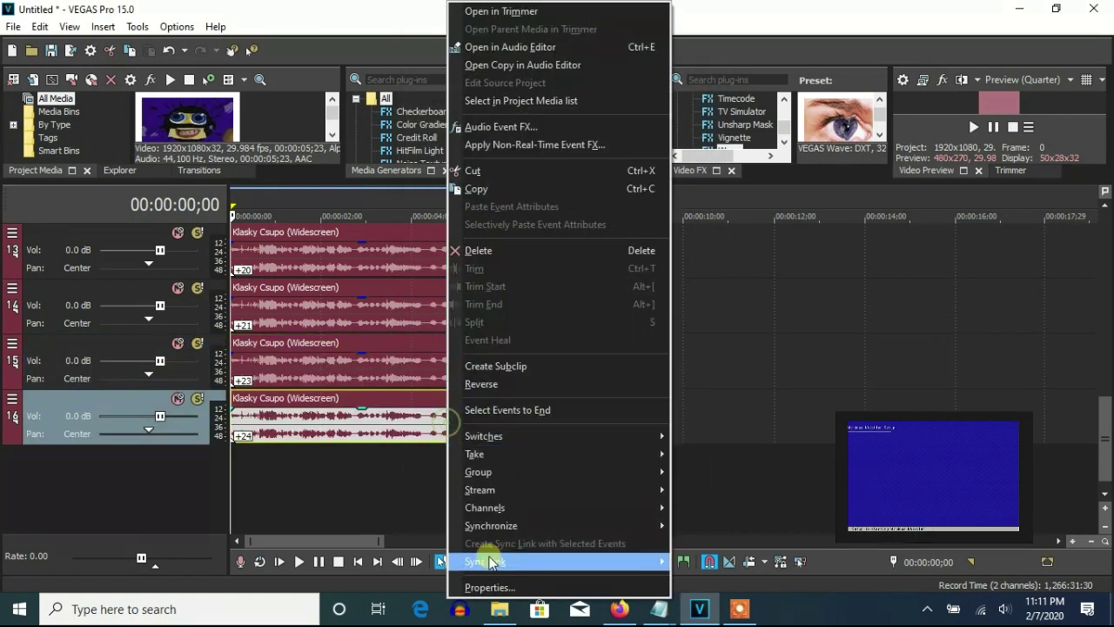
pyautogui.click(490, 587)
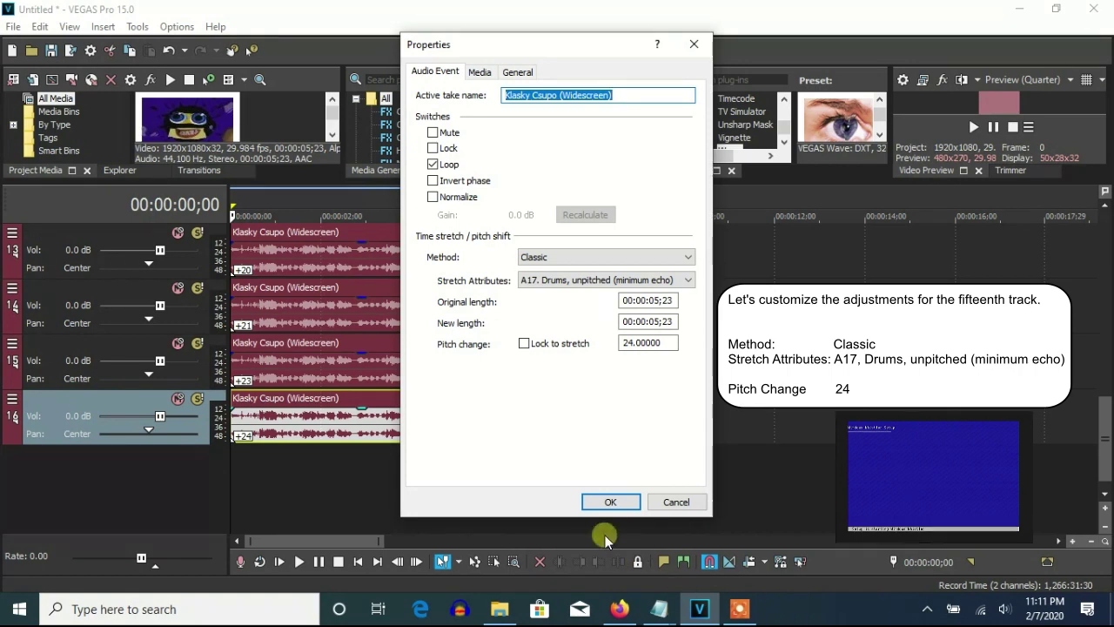
pyautogui.click(610, 502)
pyautogui.click(469, 399)
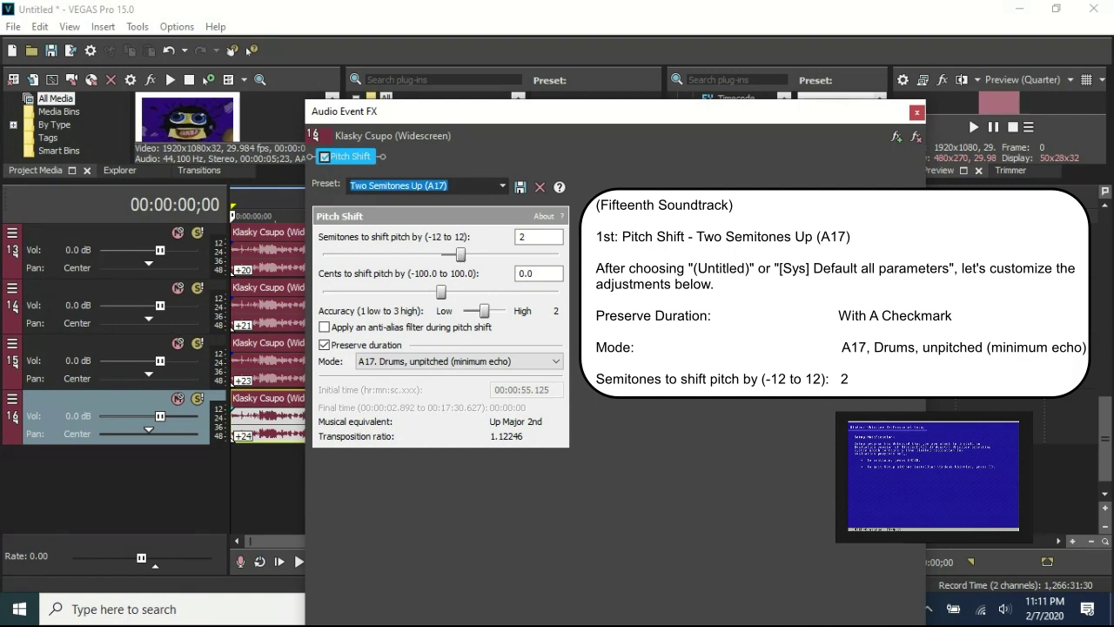
pyautogui.click(917, 112)
# Open the Render As dialog for the project.
pyautogui.moveTo(1102, 465); pyautogui.dragTo(1106, 257)
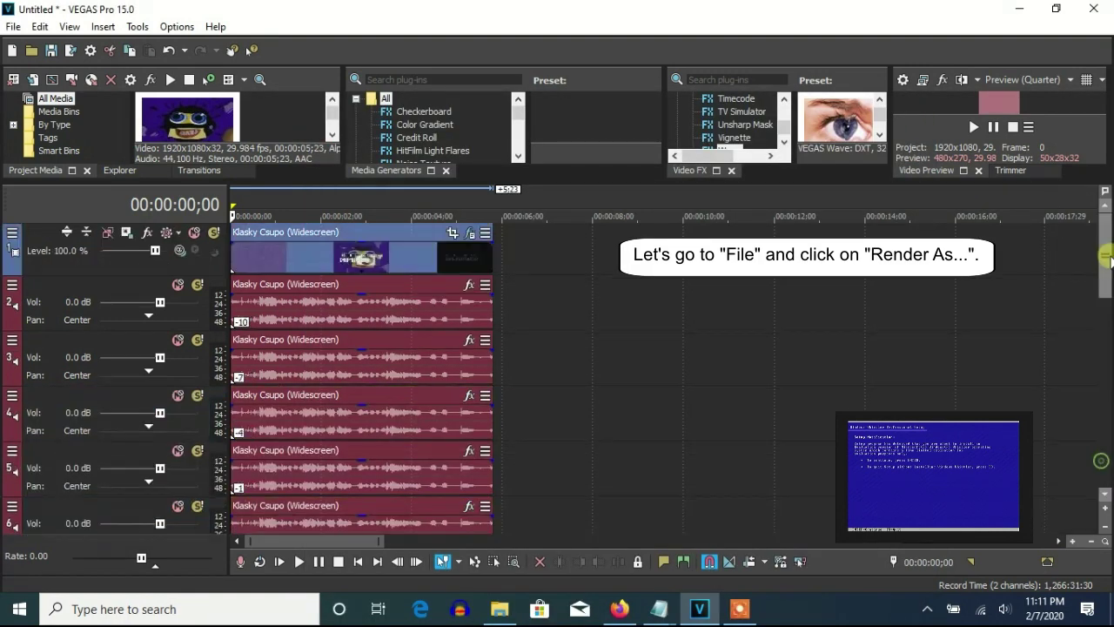
pyautogui.click(13, 26)
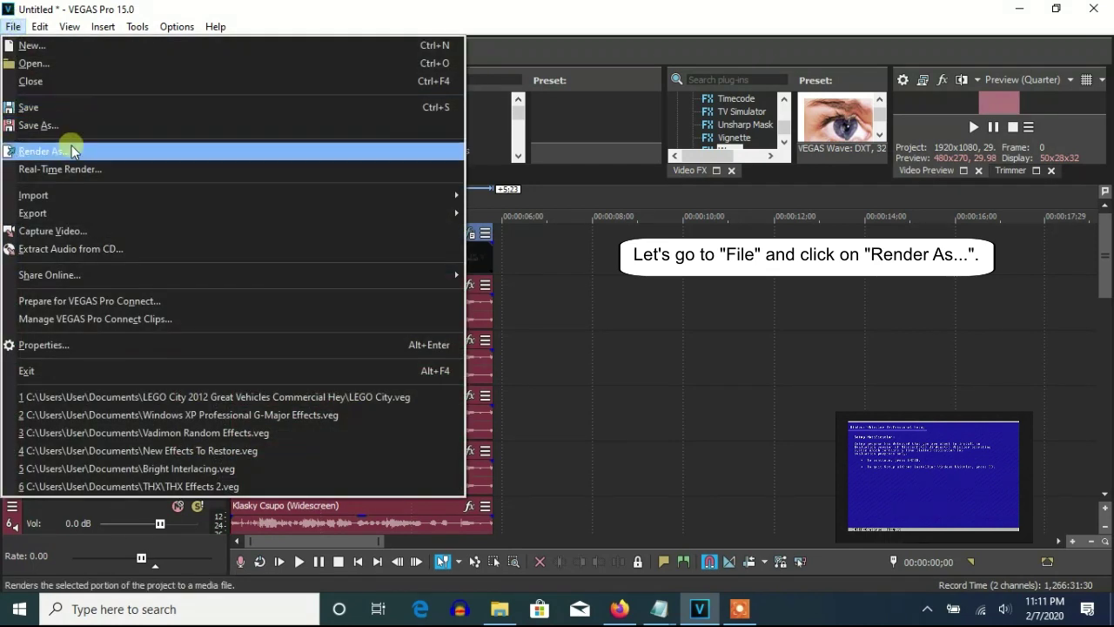
pyautogui.click(72, 152)
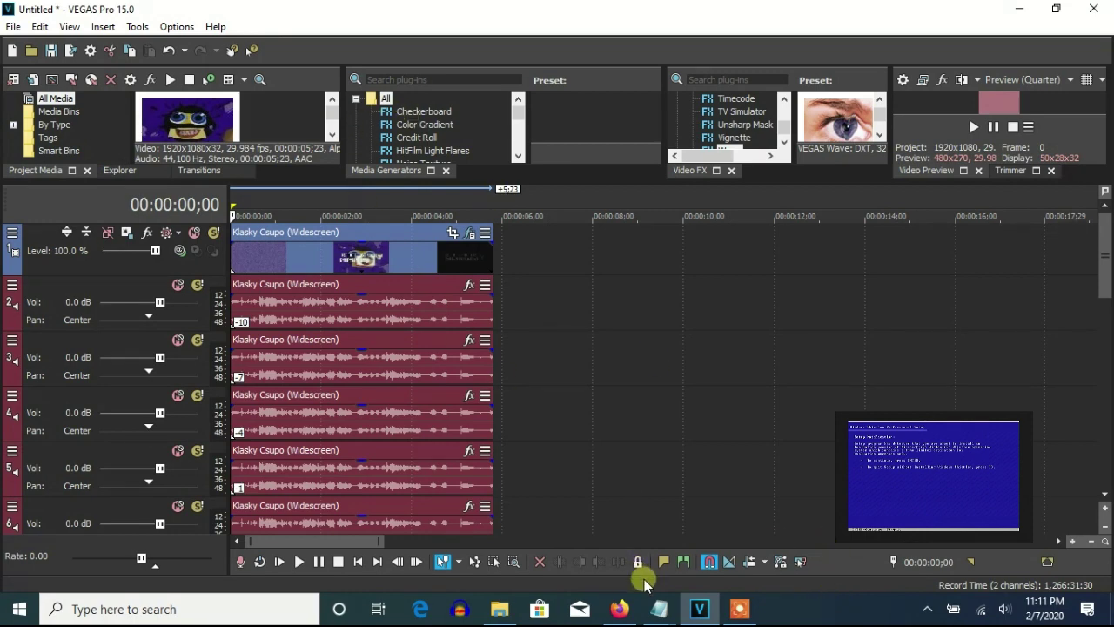
# Render the project as G-Major 87.mp4 using the Sony AVC/MVC template Internet 1280x720-30p, in the LEGO City 2012 Great Vehicles Commercial Hey folder.
pyautogui.moveTo(696, 604)
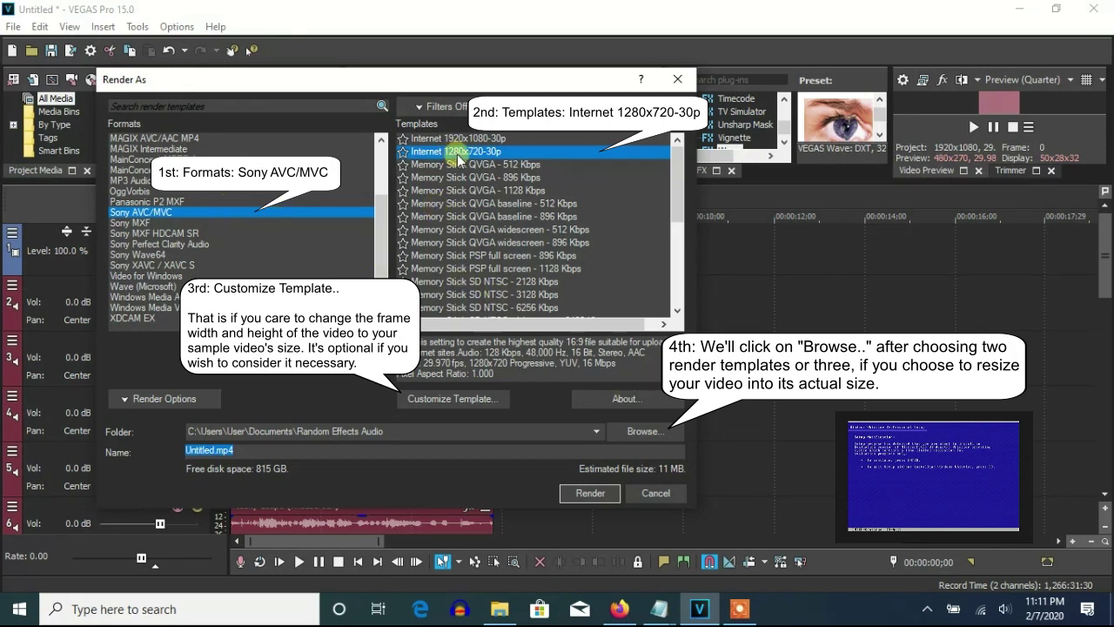
pyautogui.click(457, 402)
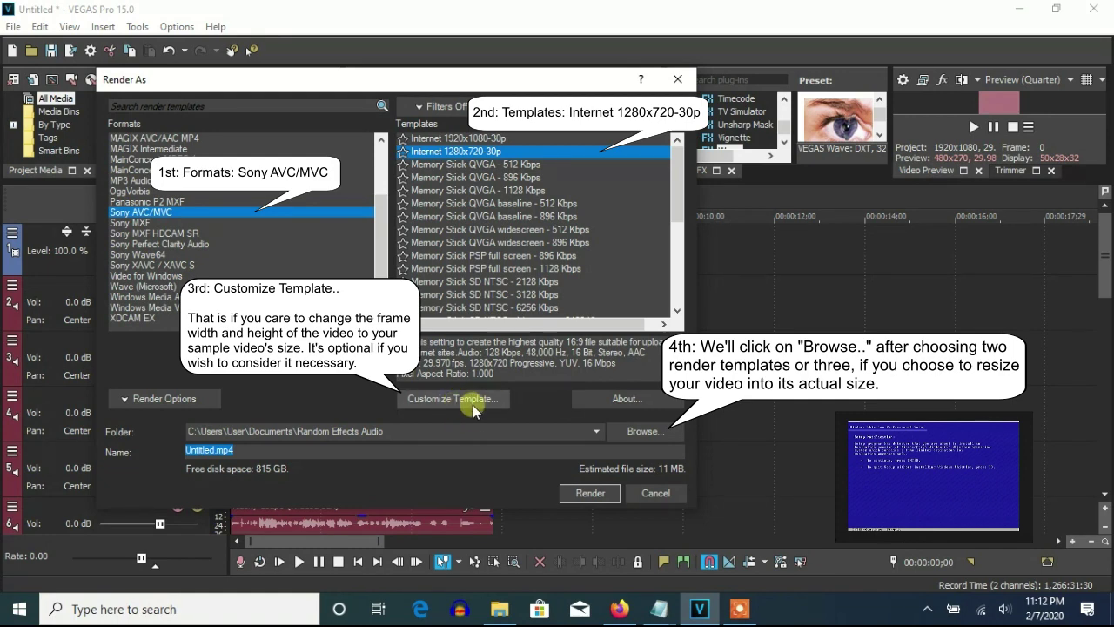
pyautogui.click(643, 432)
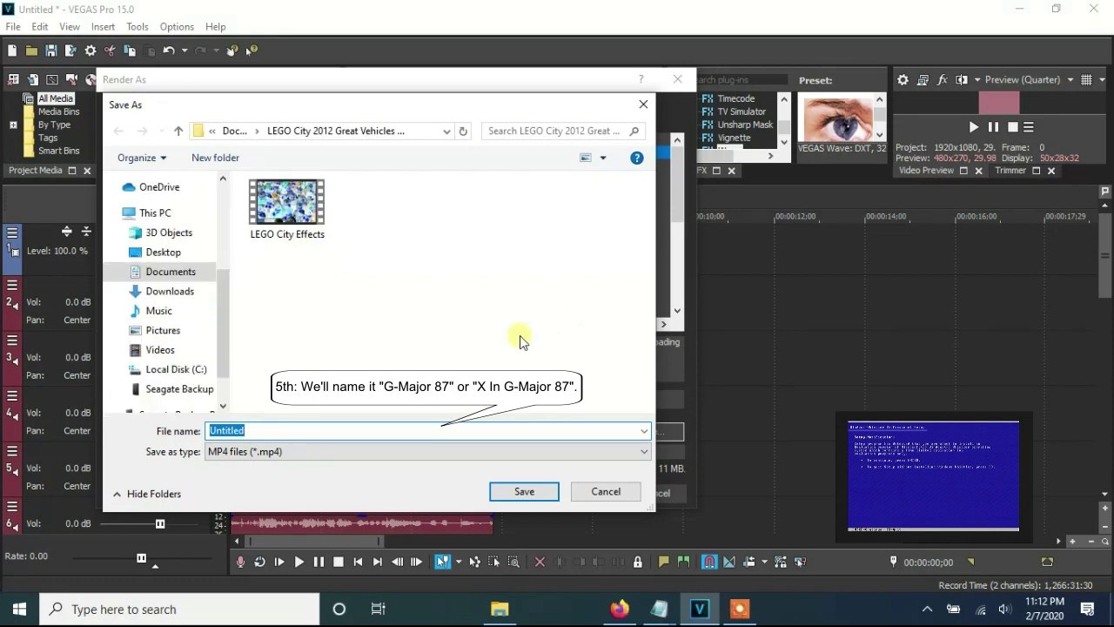
pyautogui.write('G')
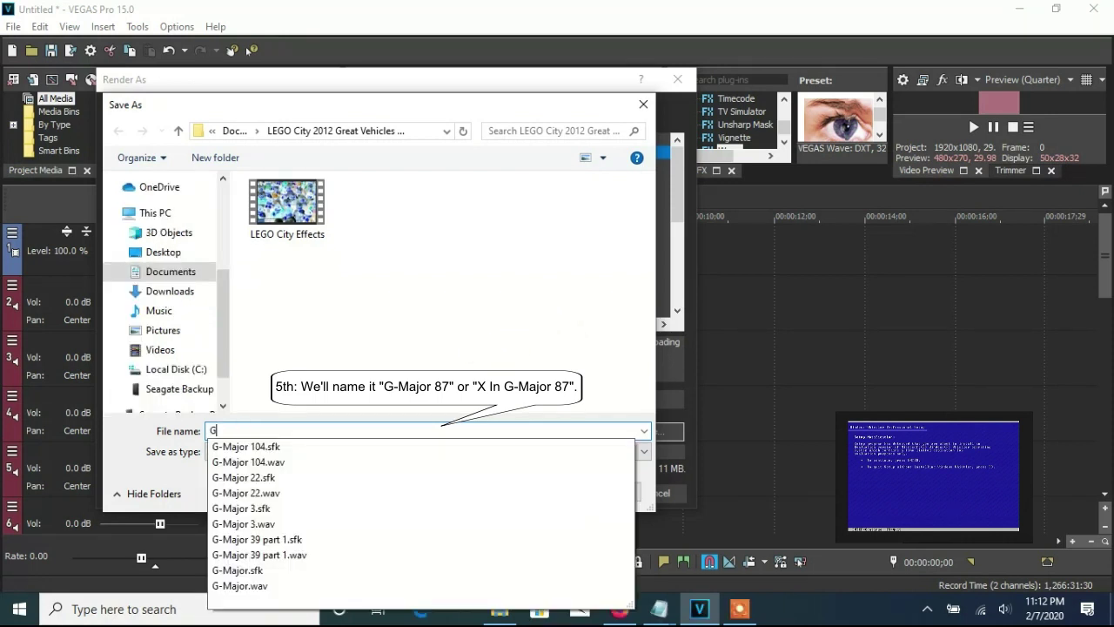
pyautogui.write('-Major 87')
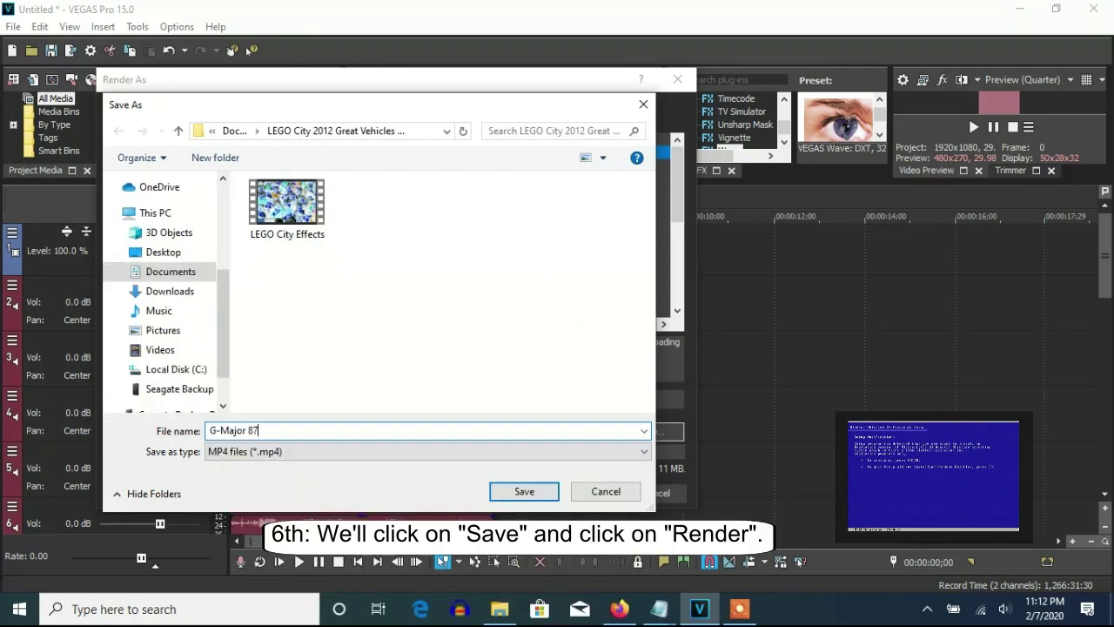
pyautogui.click(524, 492)
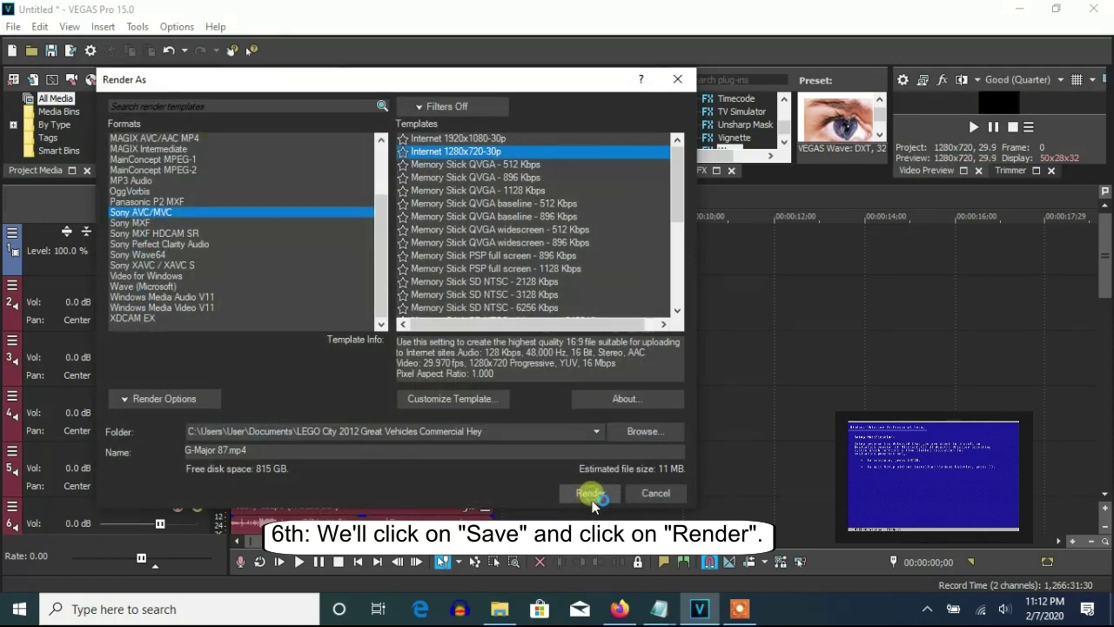
pyautogui.click(594, 492)
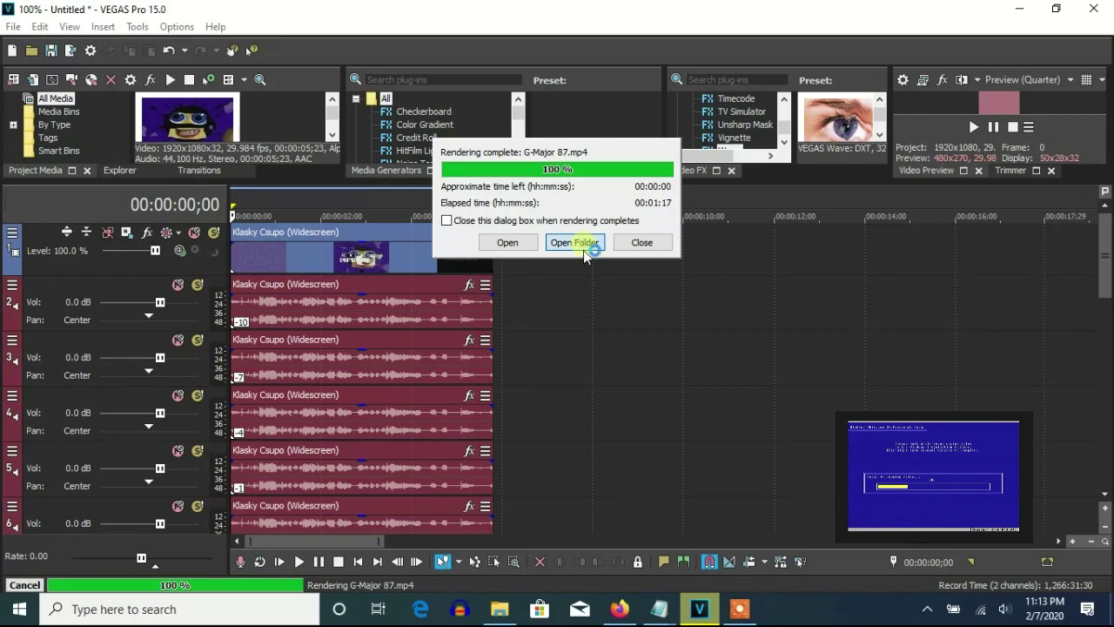
# Open the render's output folder and add the G-Major 87 video to the timeline just after the Klasky Csupo event.
pyautogui.click(585, 248)
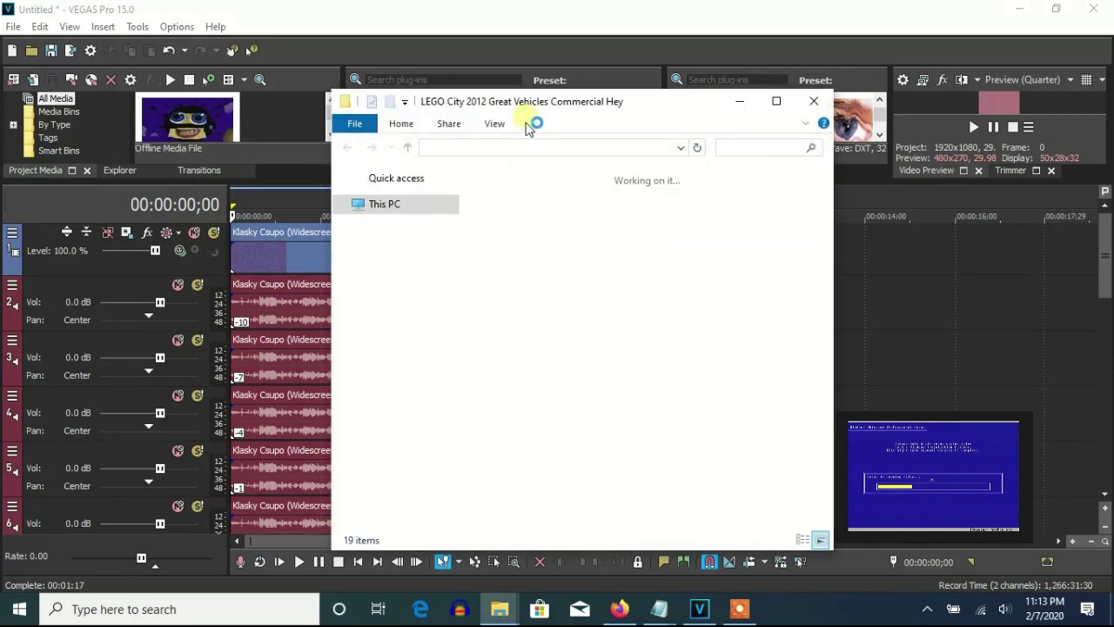
pyautogui.moveTo(491, 106); pyautogui.dragTo(673, 108)
pyautogui.moveTo(515, 217); pyautogui.dragTo(611, 218)
pyautogui.moveTo(1001, 257); pyautogui.dragTo(1039, 407)
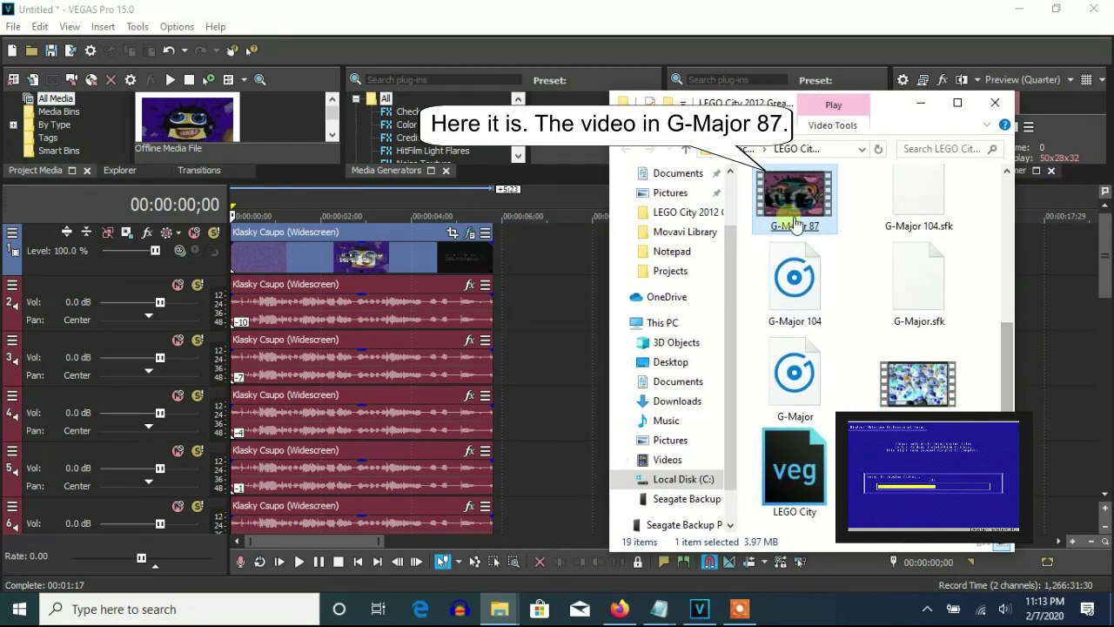
pyautogui.moveTo(784, 213); pyautogui.dragTo(513, 263)
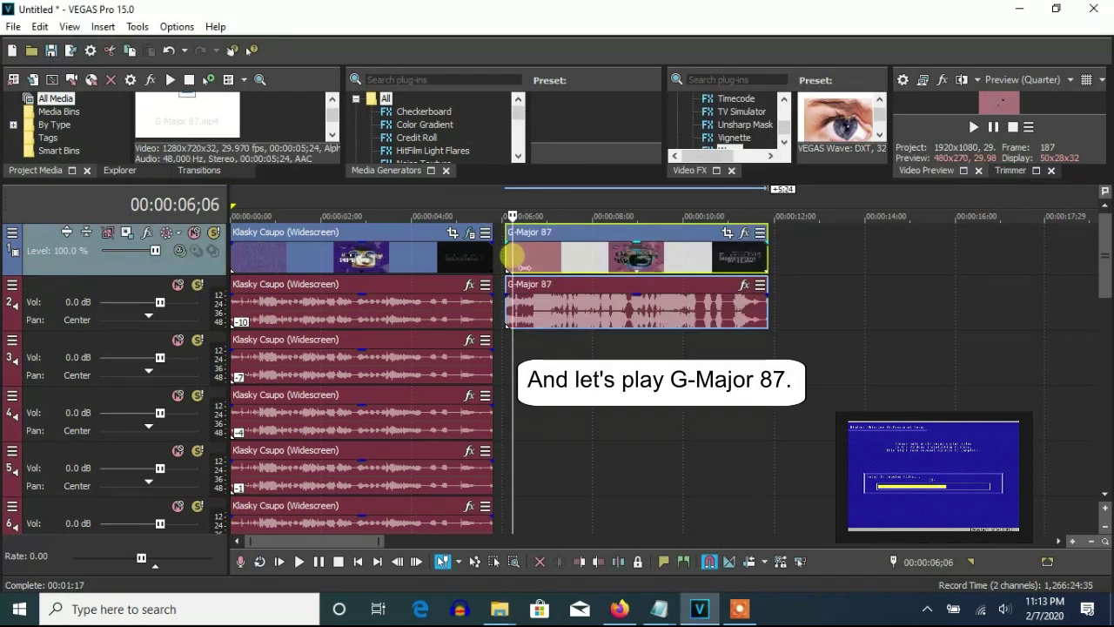
# Enlarge the video preview area and play the timeline from the start to preview it.
pyautogui.click(233, 254)
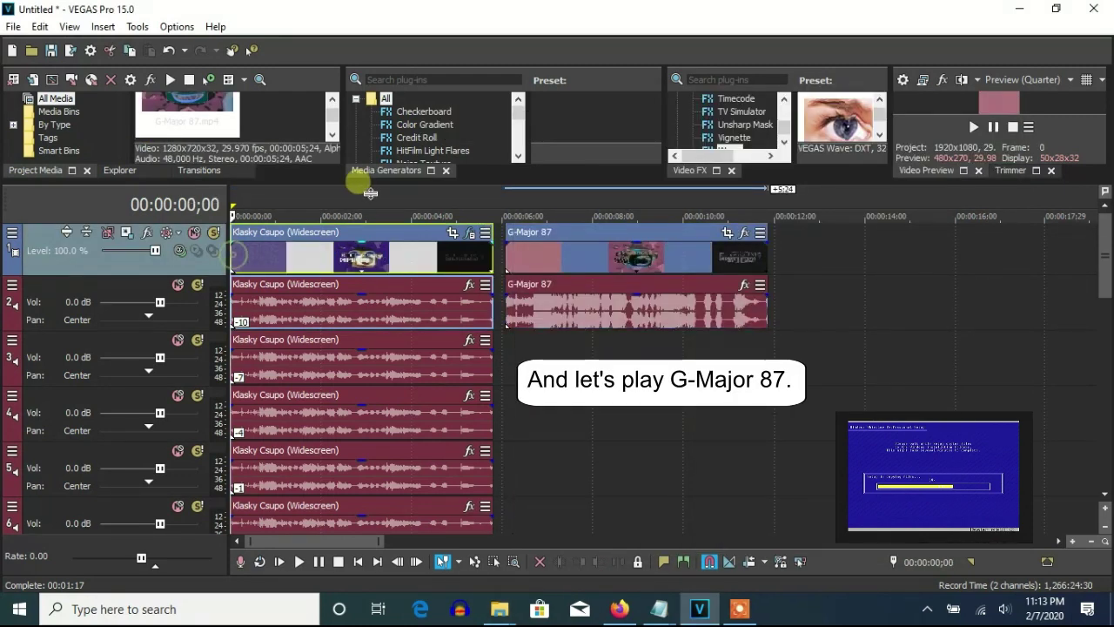
pyautogui.moveTo(361, 179); pyautogui.dragTo(361, 280)
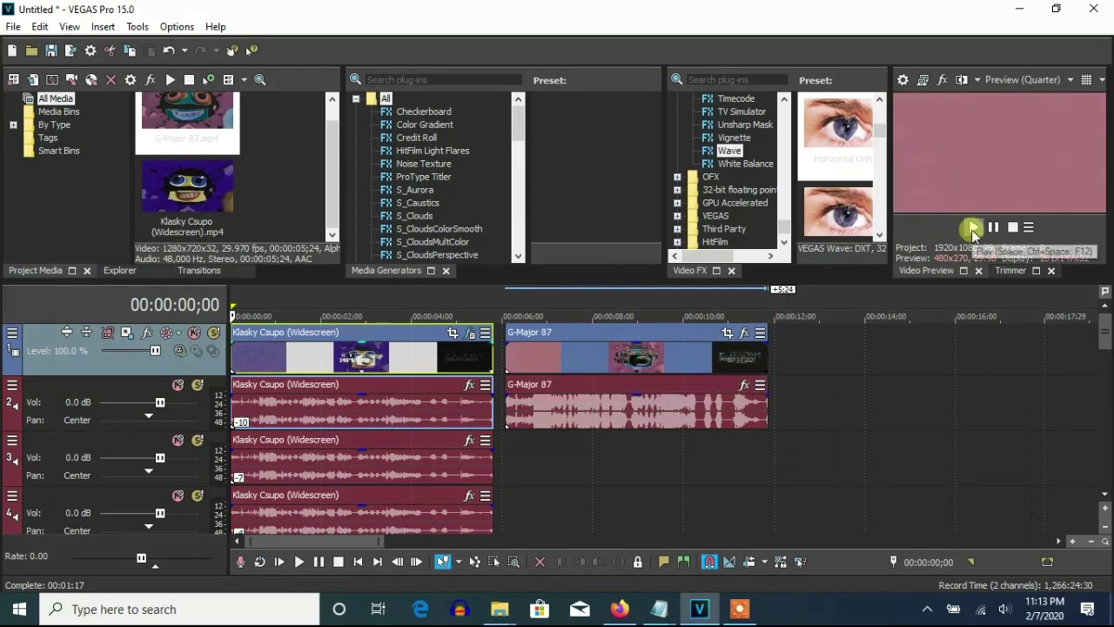
pyautogui.click(971, 228)
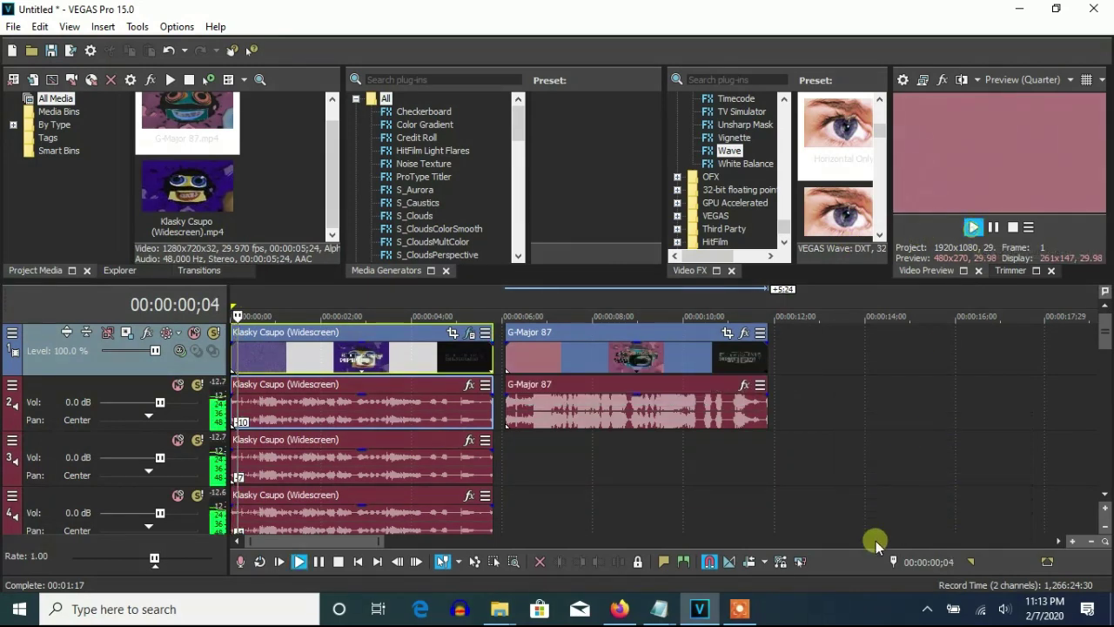
pyautogui.click(993, 226)
# Shift the G-Major 87 events slightly later on the timeline, and undo an attempted deletion of audio track 2.
pyautogui.moveTo(580, 367); pyautogui.dragTo(641, 367)
pyautogui.rightClick(528, 407)
pyautogui.click(566, 283)
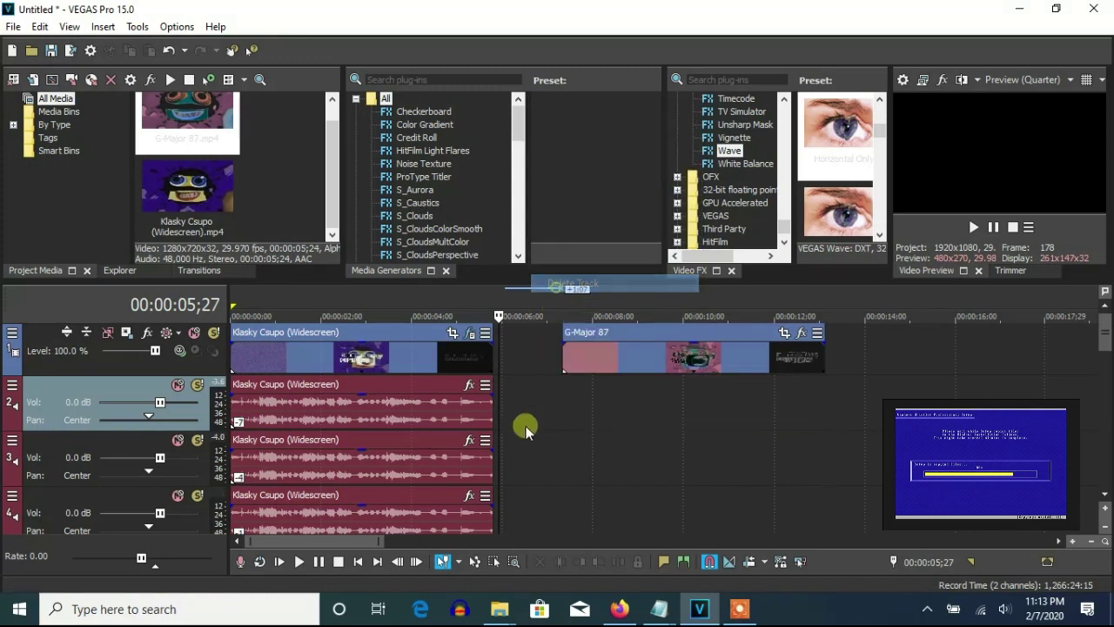
pyautogui.click(168, 54)
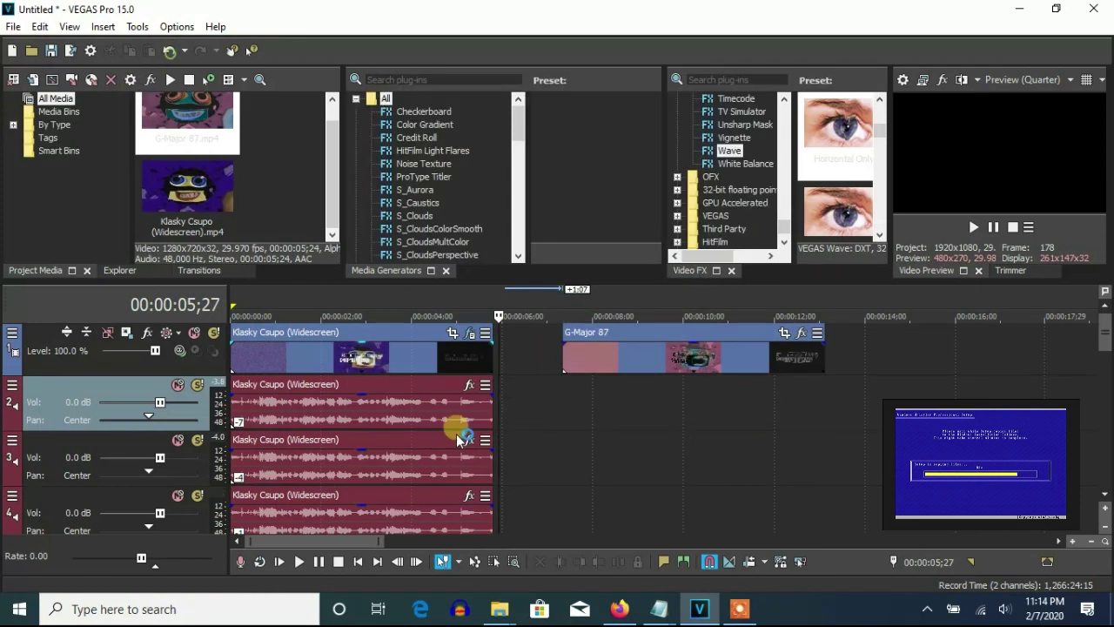
# Delete the pitch-shifted Klasky Csupo audio tracks below track 8 one by one.
pyautogui.rightClick(519, 468)
pyautogui.click(542, 335)
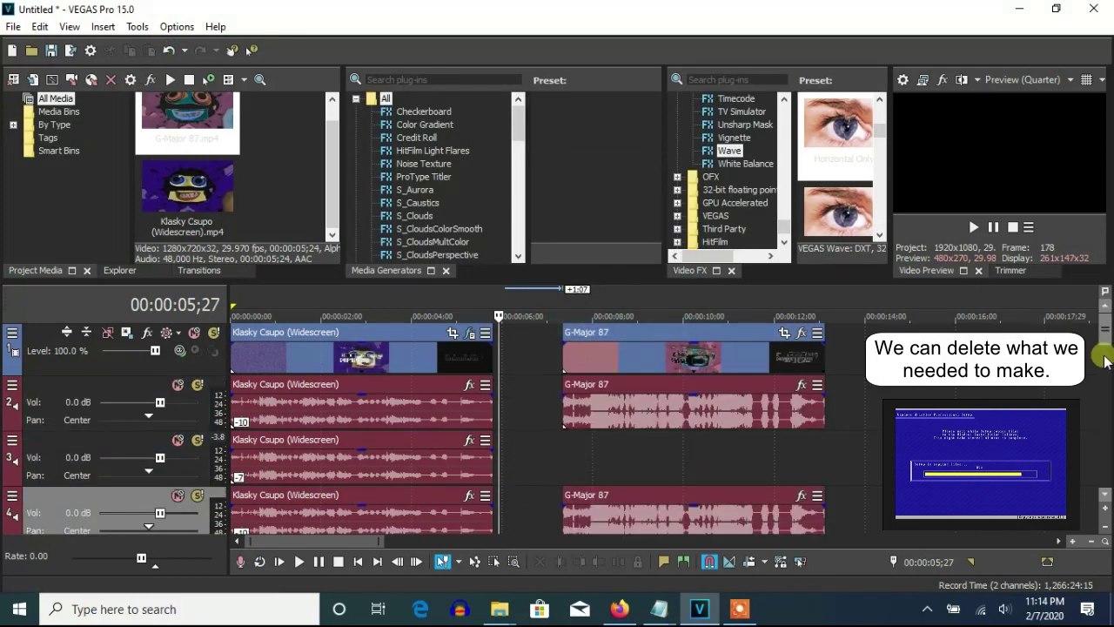
pyautogui.scroll(-5, 1108, 334)
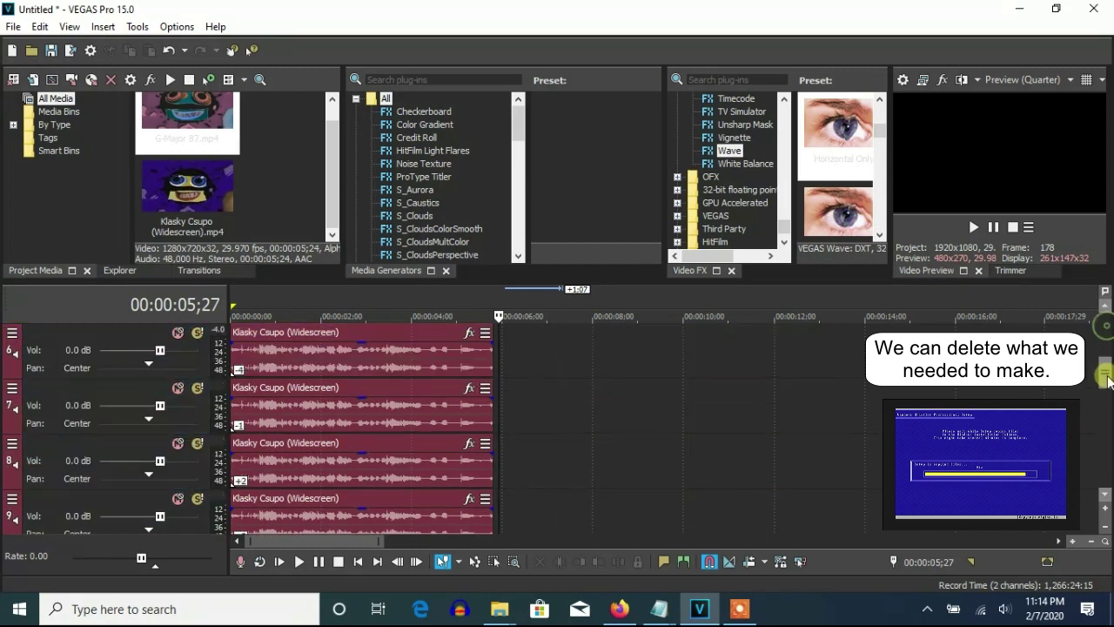
pyautogui.rightClick(497, 460)
pyautogui.click(532, 336)
pyautogui.rightClick(547, 447)
pyautogui.click(557, 415)
pyautogui.rightClick(537, 435)
pyautogui.click(581, 322)
pyautogui.rightClick(547, 440)
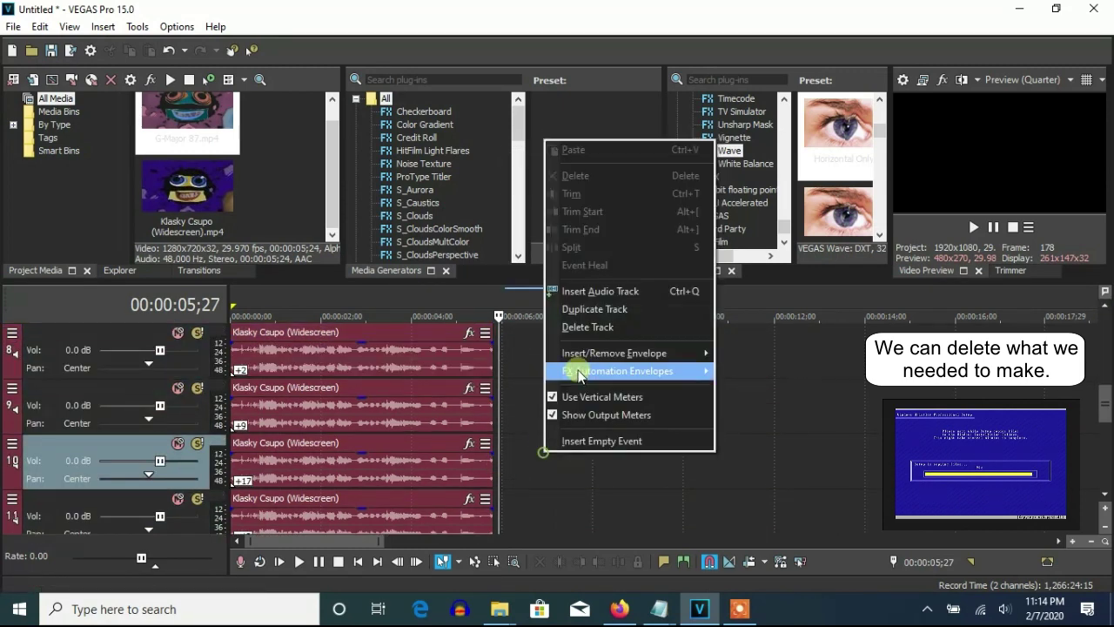
pyautogui.click(579, 324)
pyautogui.rightClick(548, 440)
pyautogui.click(578, 324)
pyautogui.rightClick(533, 461)
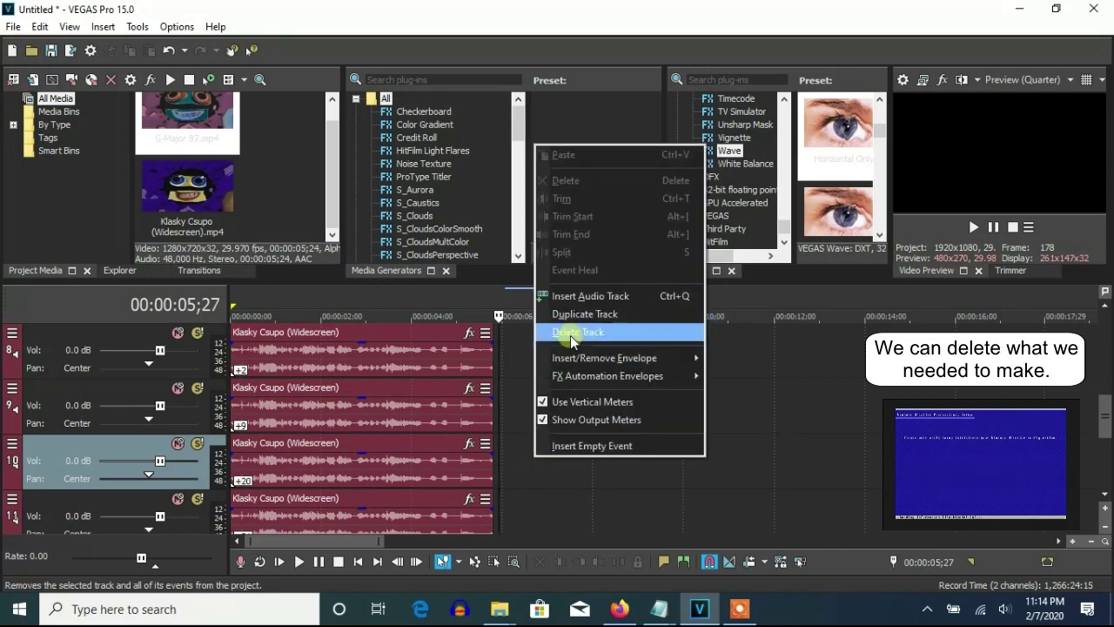
pyautogui.click(566, 324)
pyautogui.rightClick(541, 451)
pyautogui.click(565, 324)
pyautogui.rightClick(525, 461)
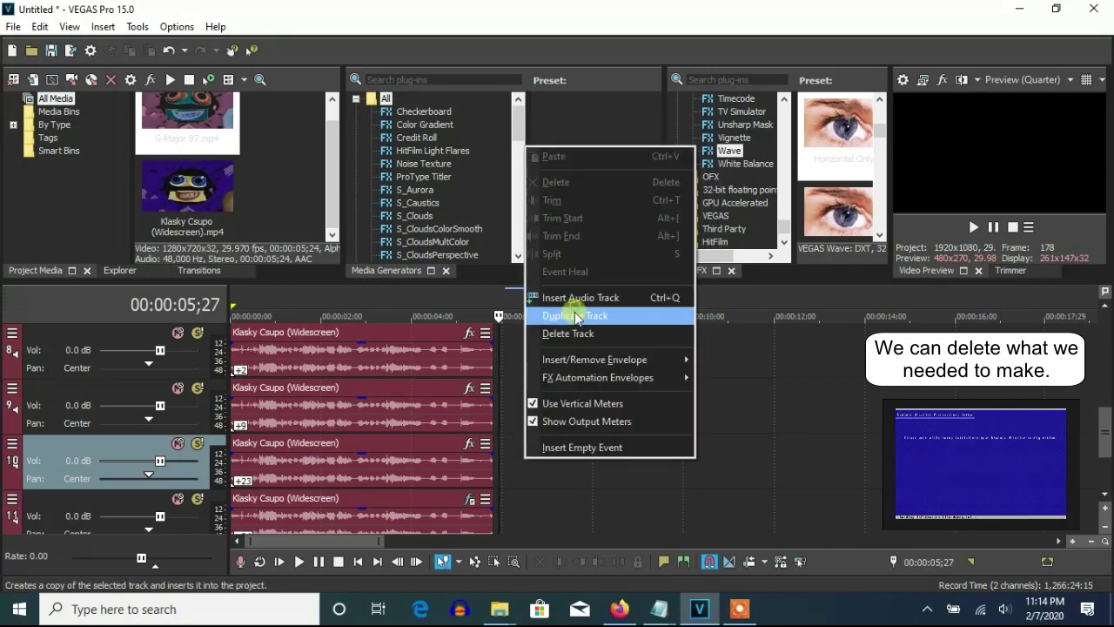
pyautogui.click(570, 334)
pyautogui.rightClick(534, 408)
pyautogui.click(561, 293)
pyautogui.rightClick(528, 423)
pyautogui.click(560, 288)
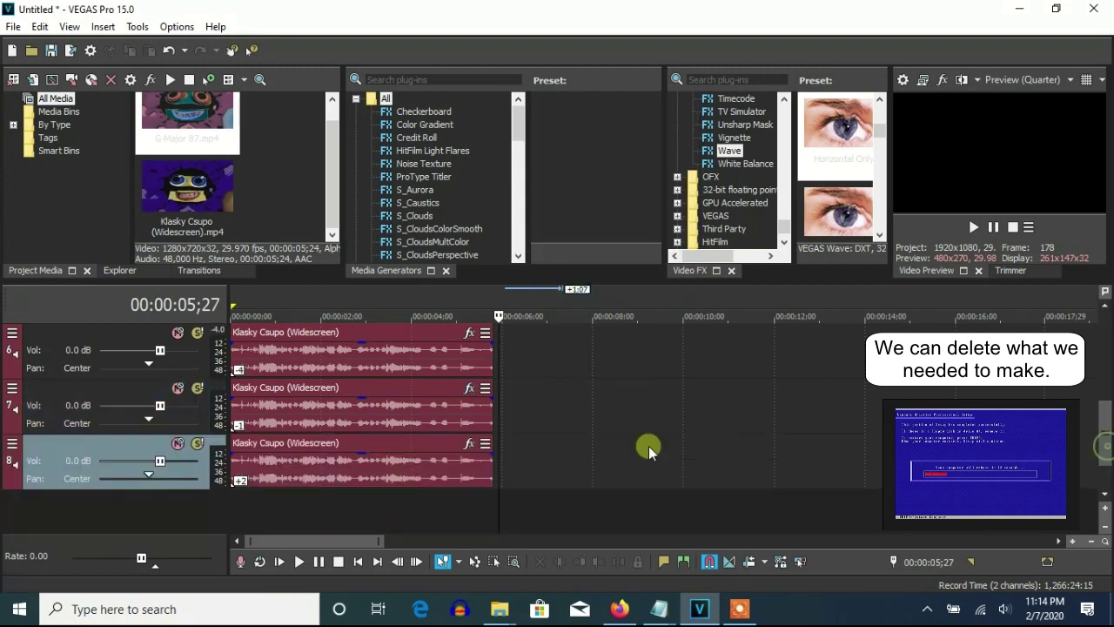
# Delete the remaining audio tracks that hold only Klasky Csupo audio, keeping the tracks with G-Major 87 audio.
pyautogui.rightClick(617, 418)
pyautogui.click(636, 295)
pyautogui.rightClick(539, 426)
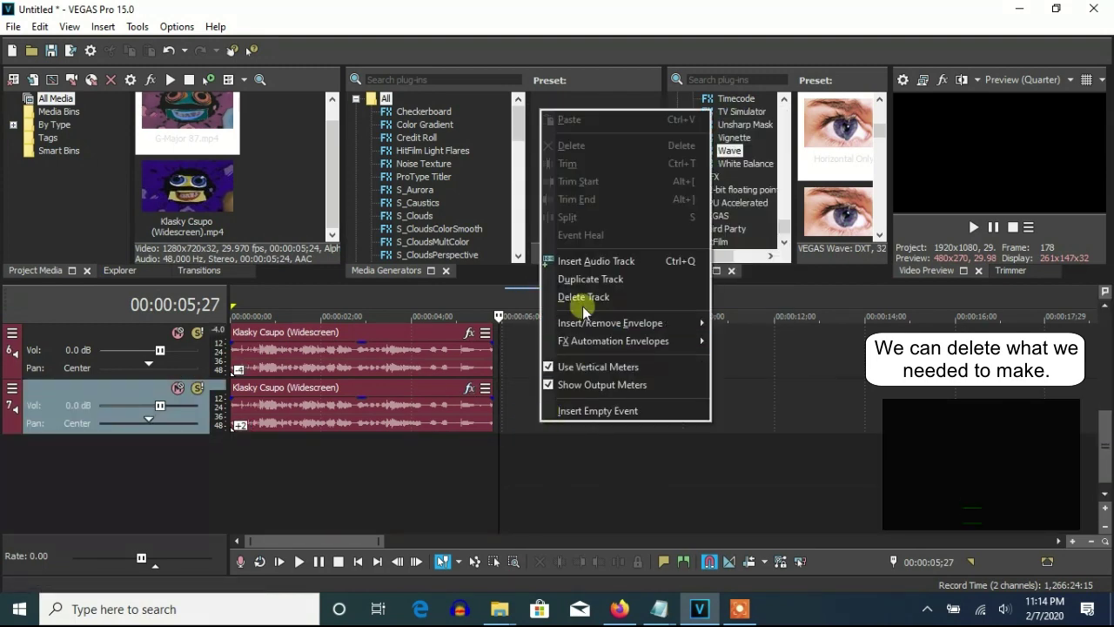
pyautogui.click(570, 293)
pyautogui.rightClick(532, 406)
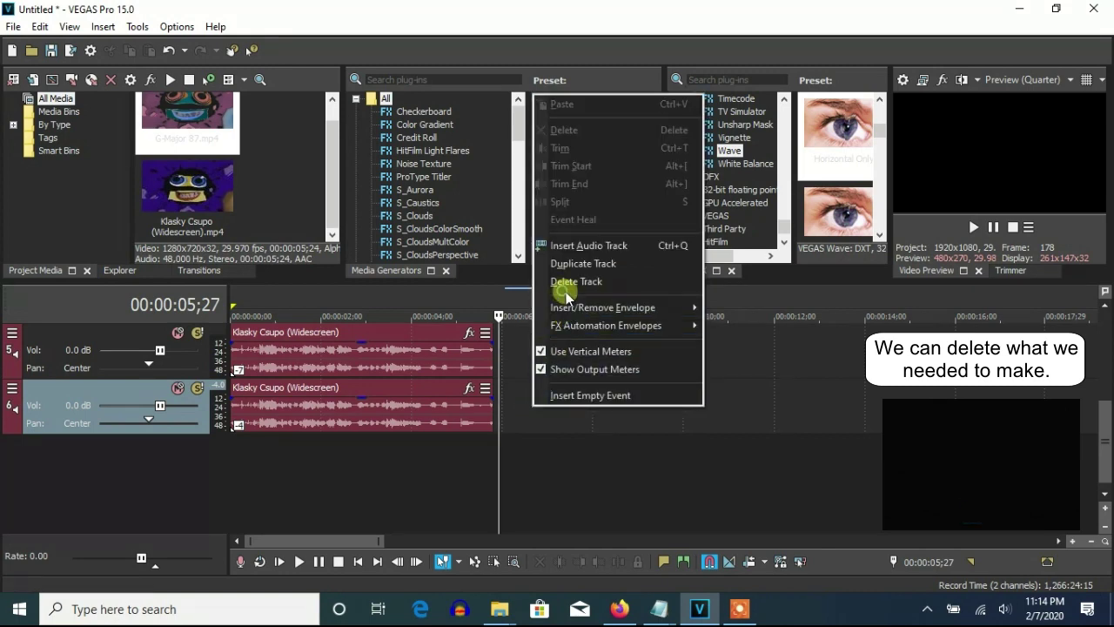
pyautogui.click(560, 281)
pyautogui.scroll(1, 1103, 435)
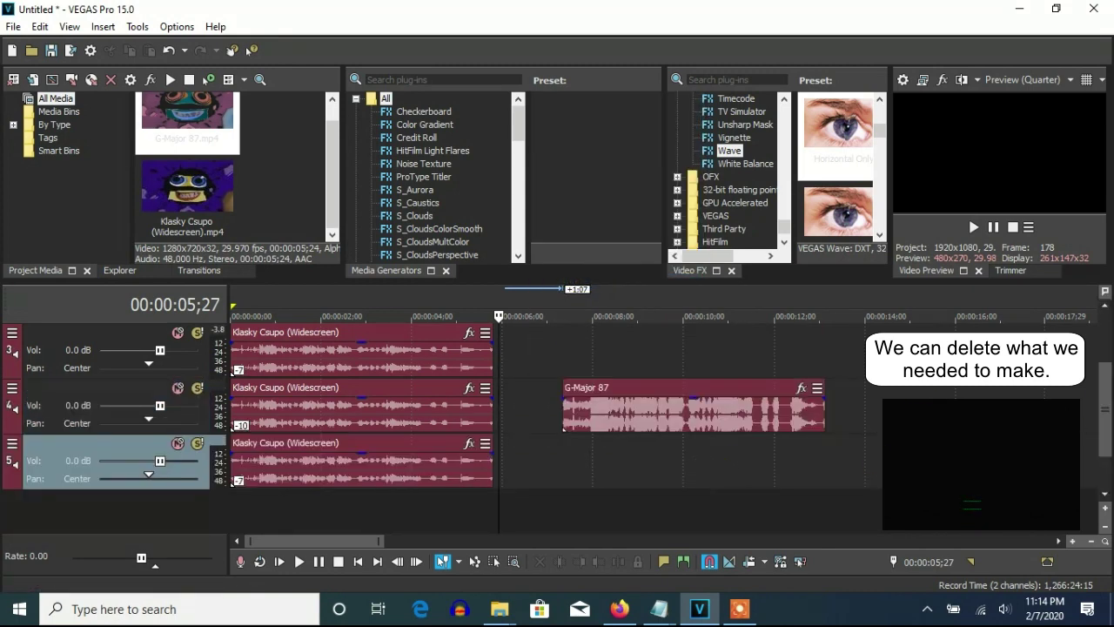
pyautogui.scroll(1, 1102, 378)
pyautogui.rightClick(677, 514)
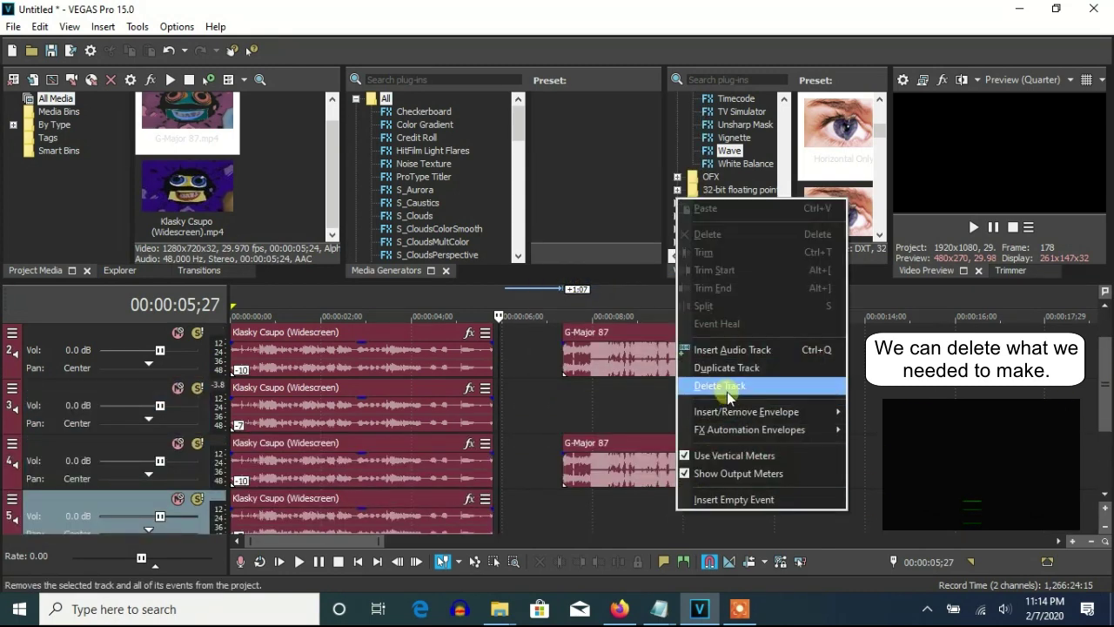
pyautogui.click(726, 389)
pyautogui.rightClick(607, 418)
pyautogui.click(629, 291)
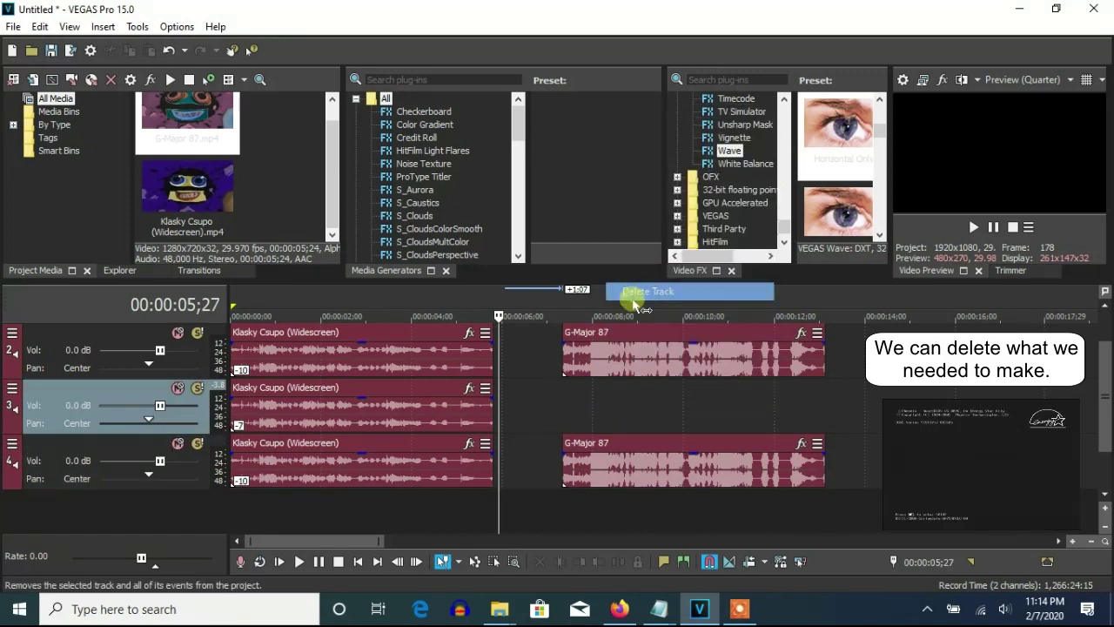
# Delete the leftover Klasky Csupo video and audio events and move the G-Major 87 events to the start of the timeline.
pyautogui.click(305, 399)
pyautogui.press('Delete')
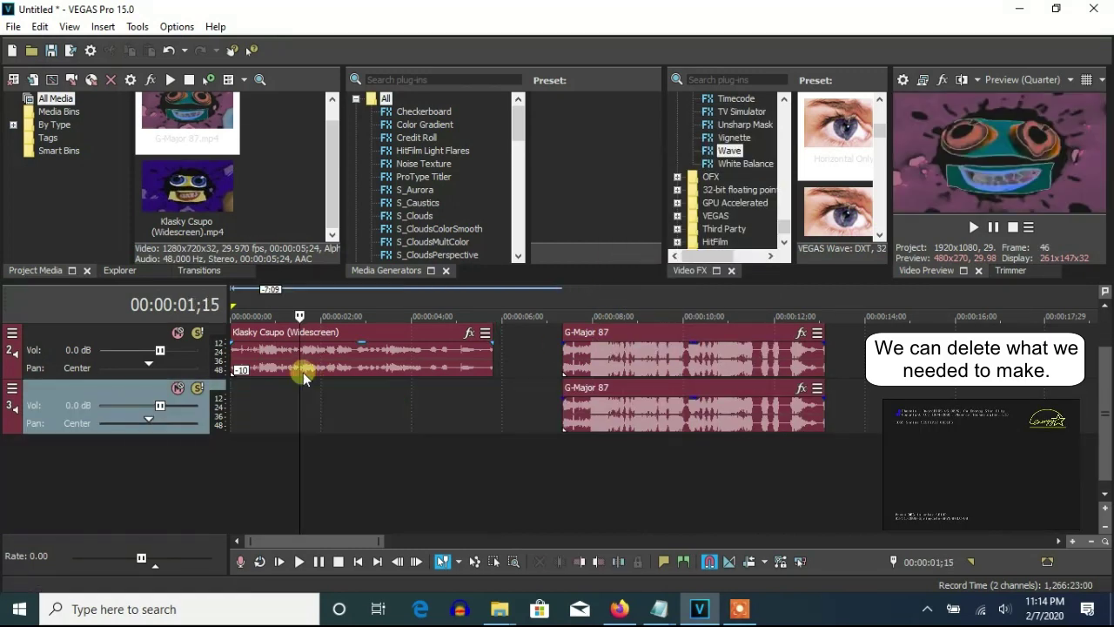
pyautogui.scroll(3, 1106, 374)
pyautogui.click(356, 348)
pyautogui.press('Delete')
pyautogui.moveTo(555, 362); pyautogui.dragTo(235, 356)
pyautogui.moveTo(641, 480); pyautogui.dragTo(281, 456)
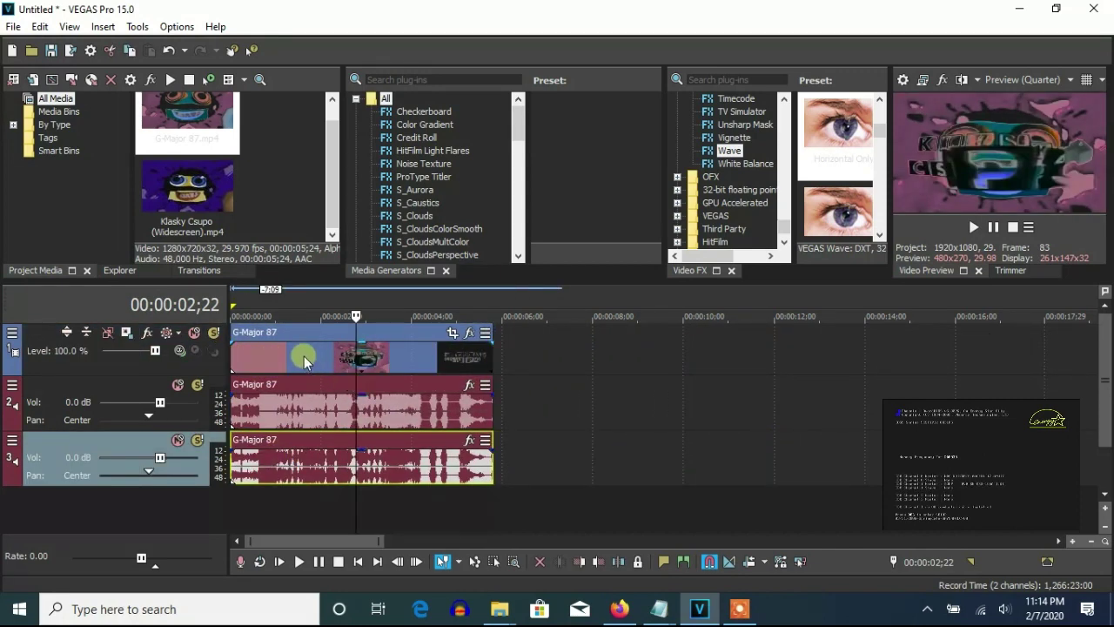
# Add the Gradient Map effect with the Reset to None preset to the G-Major 87 video event.
pyautogui.click(303, 357)
pyautogui.rightClick(340, 357)
pyautogui.click(428, 116)
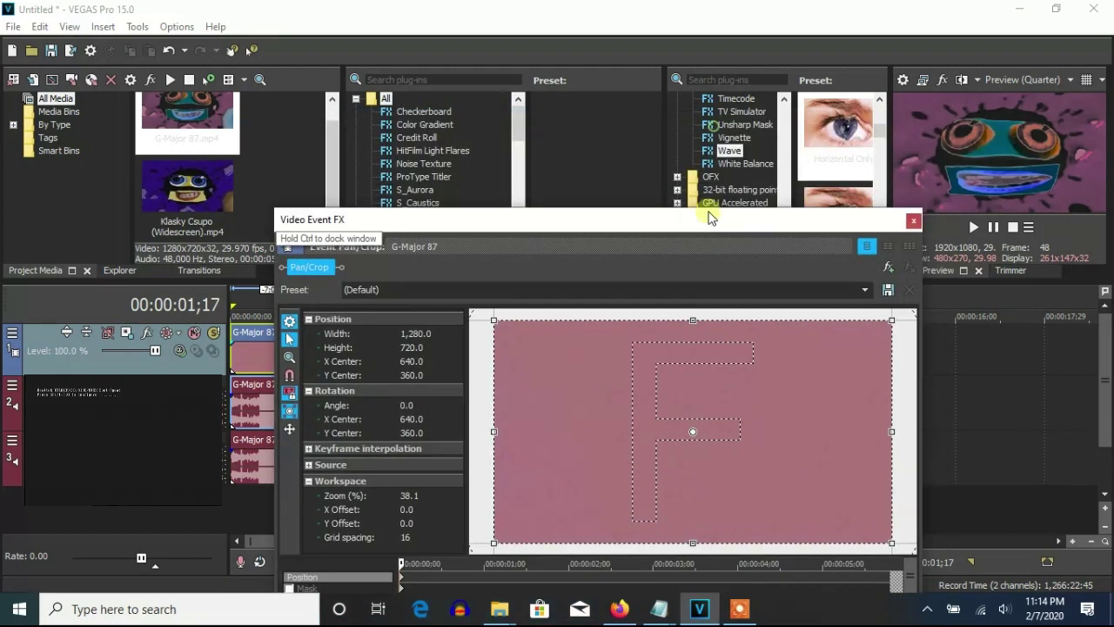
pyautogui.scroll(15, 727, 139)
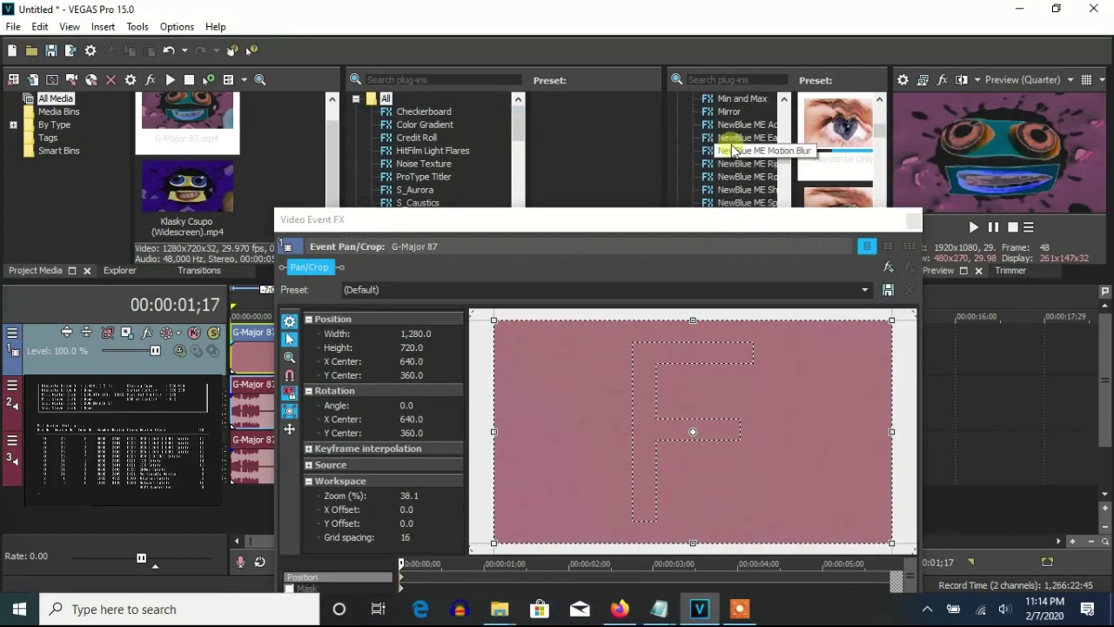
pyautogui.scroll(2, 742, 152)
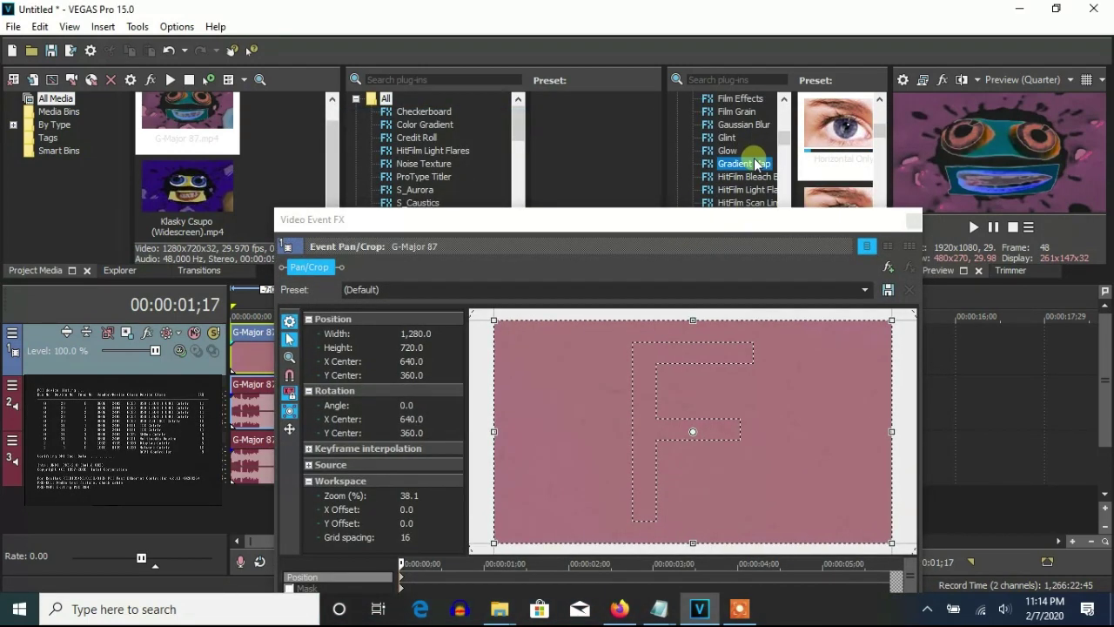
pyautogui.doubleClick(832, 131)
# Apply the G-Major 39/G-Major 54 preset to the Gradient Map and check the RGBA values of gradient spots 1 and 2.
pyautogui.click(865, 289)
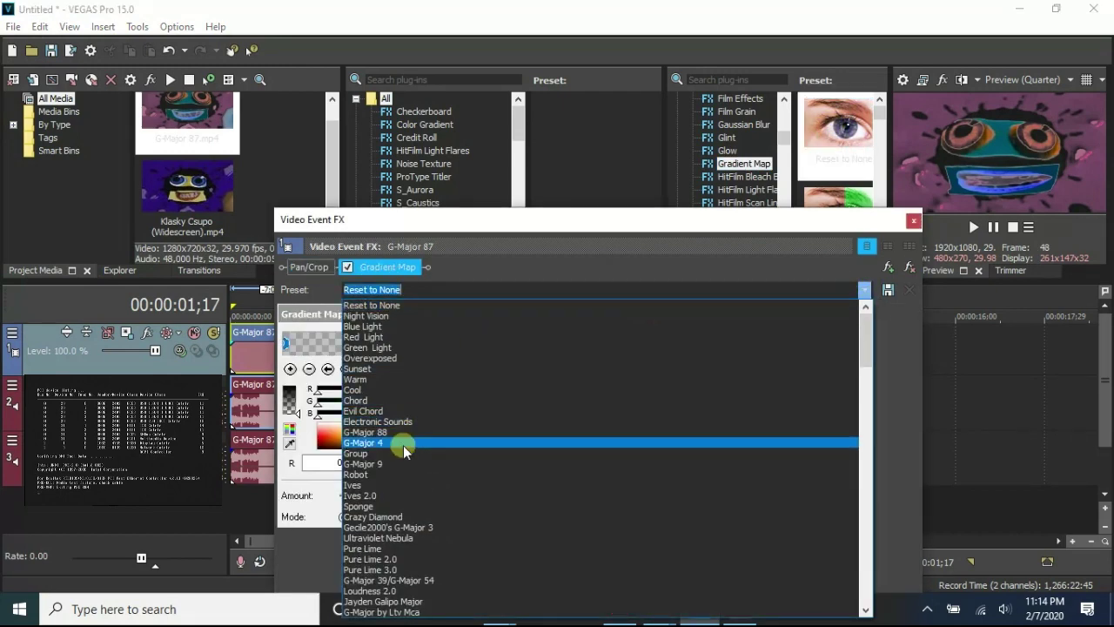
pyautogui.click(416, 580)
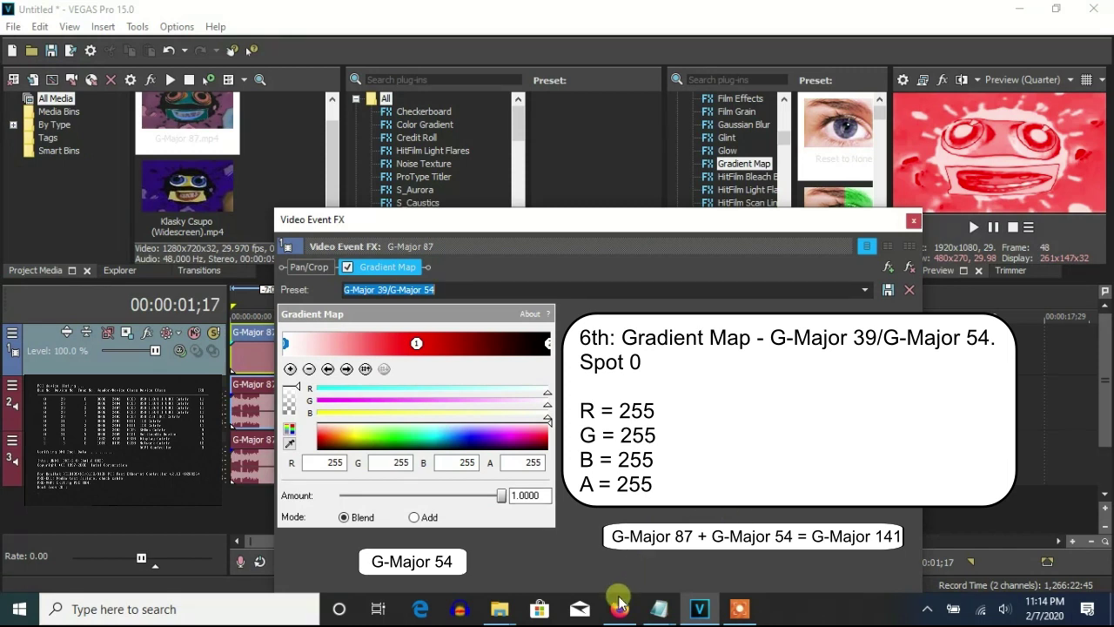
pyautogui.click(416, 343)
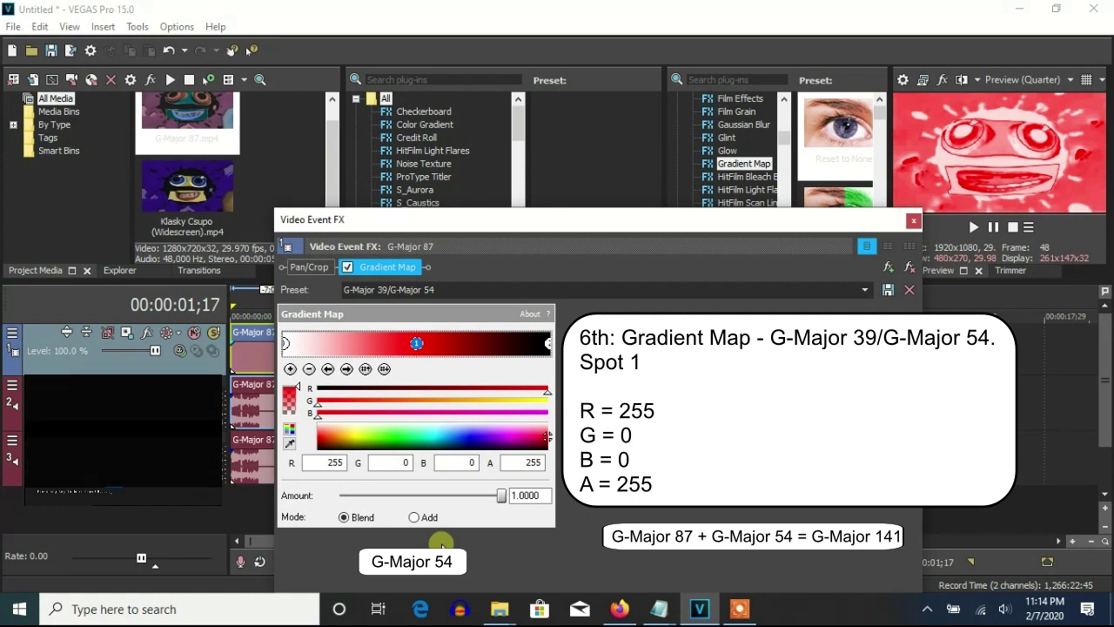
pyautogui.click(547, 345)
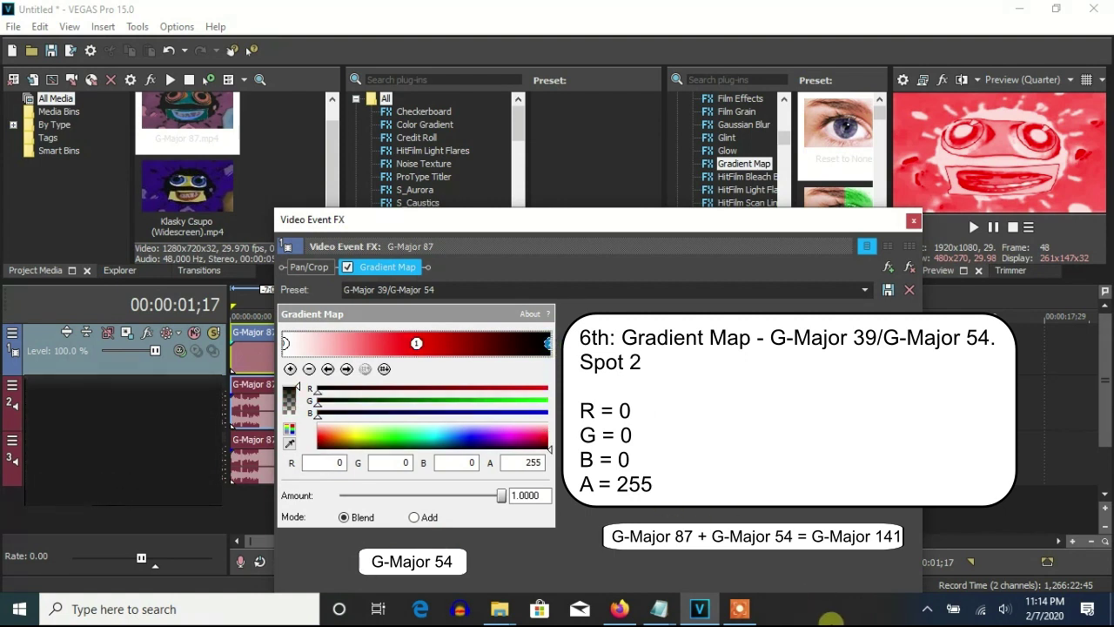
# Set the first G-Major 87 audio event to the élastique method with Pro stretch attributes and a pitch change of 5.
pyautogui.click(913, 222)
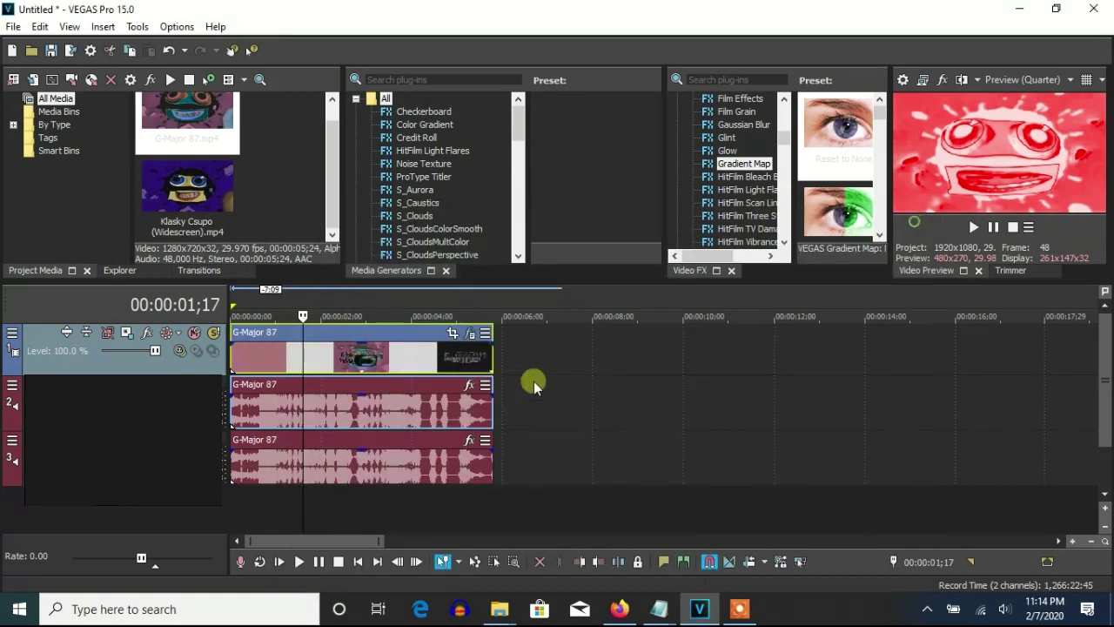
pyautogui.rightClick(394, 412)
pyautogui.click(446, 589)
pyautogui.click(547, 256)
pyautogui.press('Down')
pyautogui.click(653, 342)
pyautogui.click(653, 342)
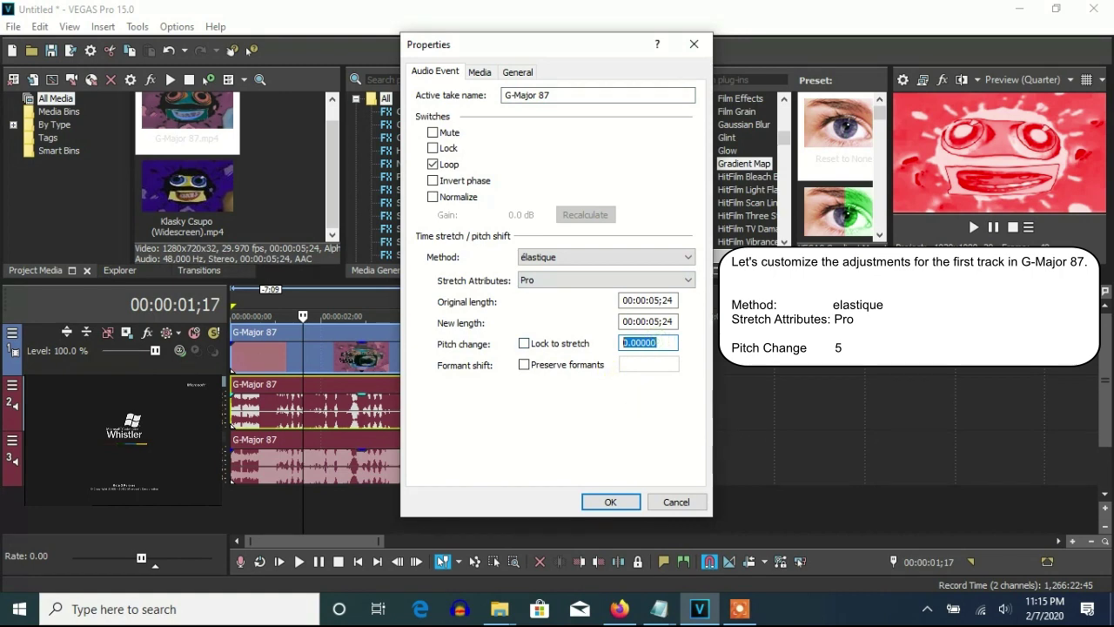
pyautogui.click(610, 502)
# Set the second G-Major 87 audio event to the élastique method with Pro stretch attributes and a pitch change of 10.
pyautogui.rightClick(427, 461)
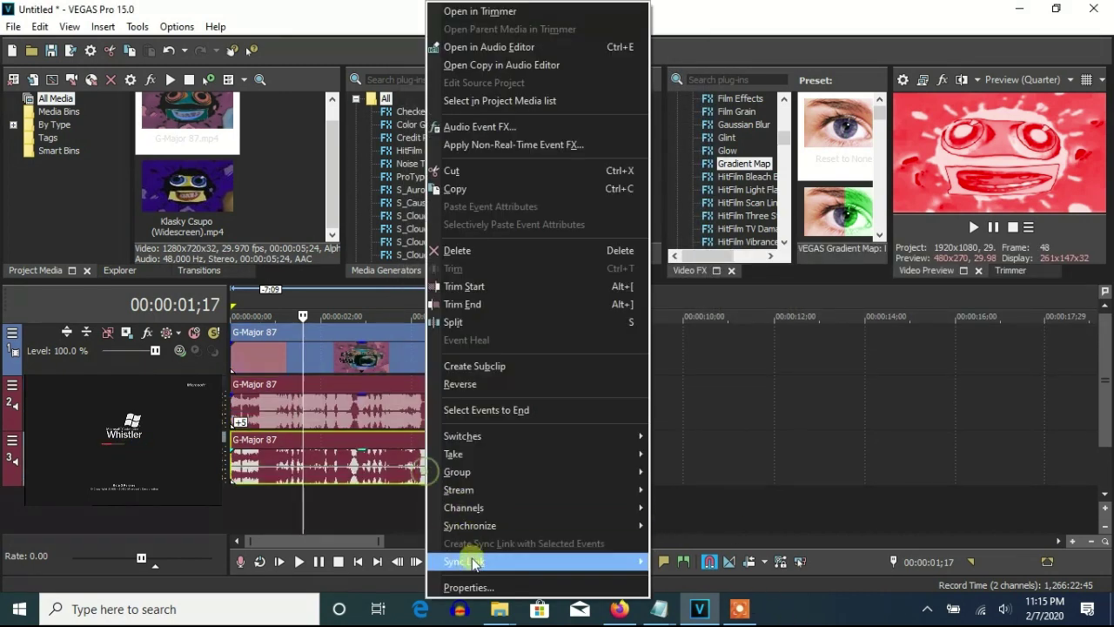
pyautogui.click(468, 587)
pyautogui.click(555, 257)
pyautogui.click(560, 277)
pyautogui.click(651, 342)
pyautogui.write('10')
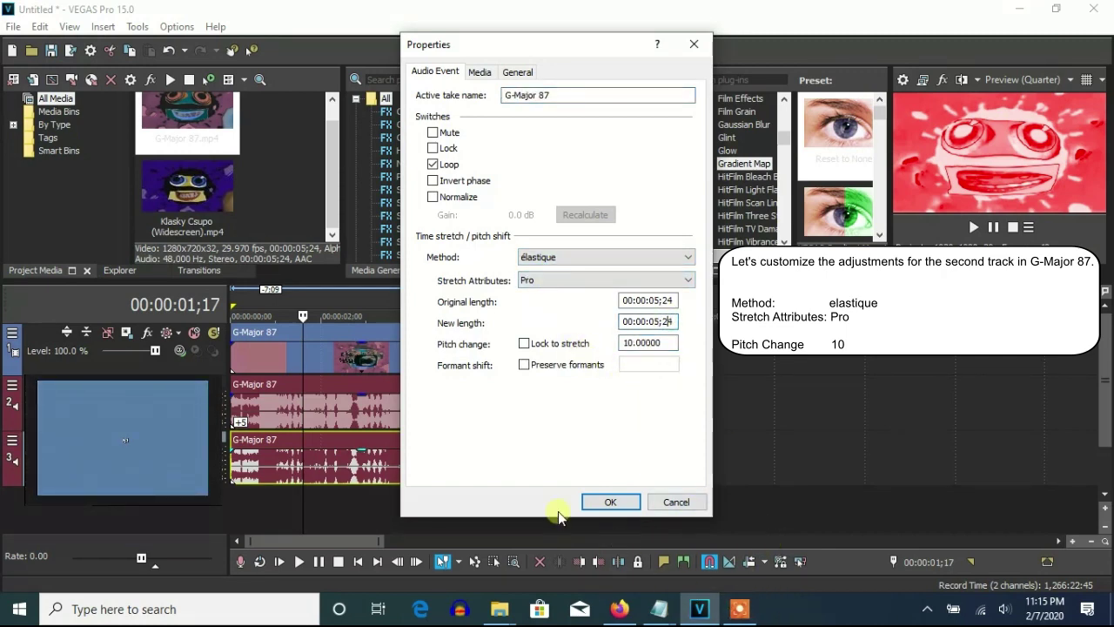
pyautogui.click(609, 502)
# Duplicate the second G-Major 87 audio track and set the copy's pitch change to 14.19 using élastique Pro.
pyautogui.rightClick(641, 461)
pyautogui.click(662, 320)
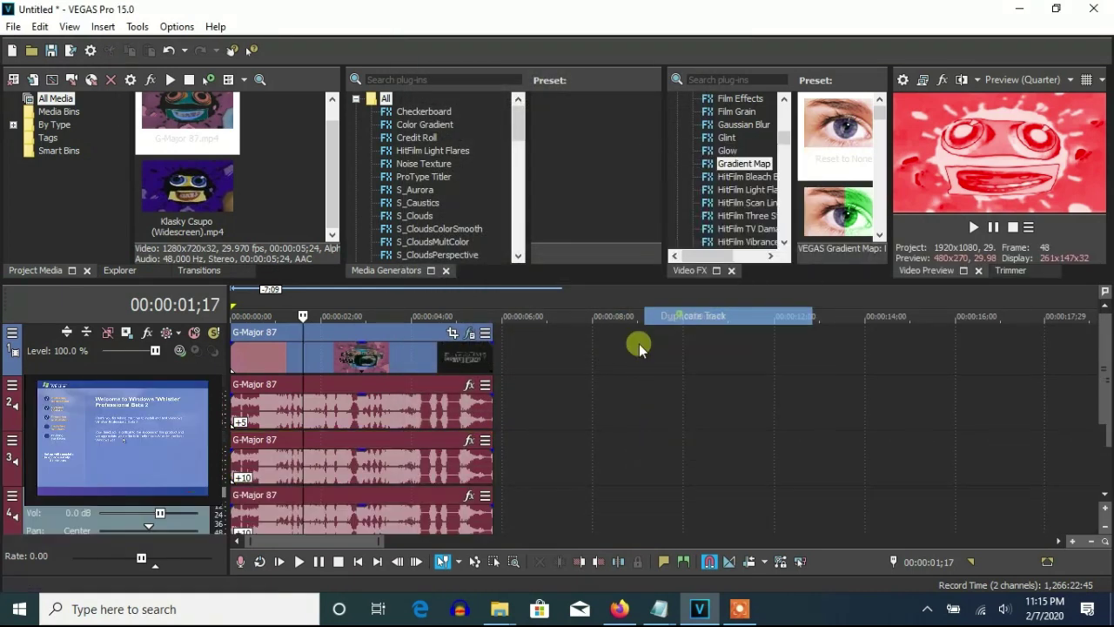
pyautogui.click(381, 525)
pyautogui.rightClick(381, 525)
pyautogui.click(422, 577)
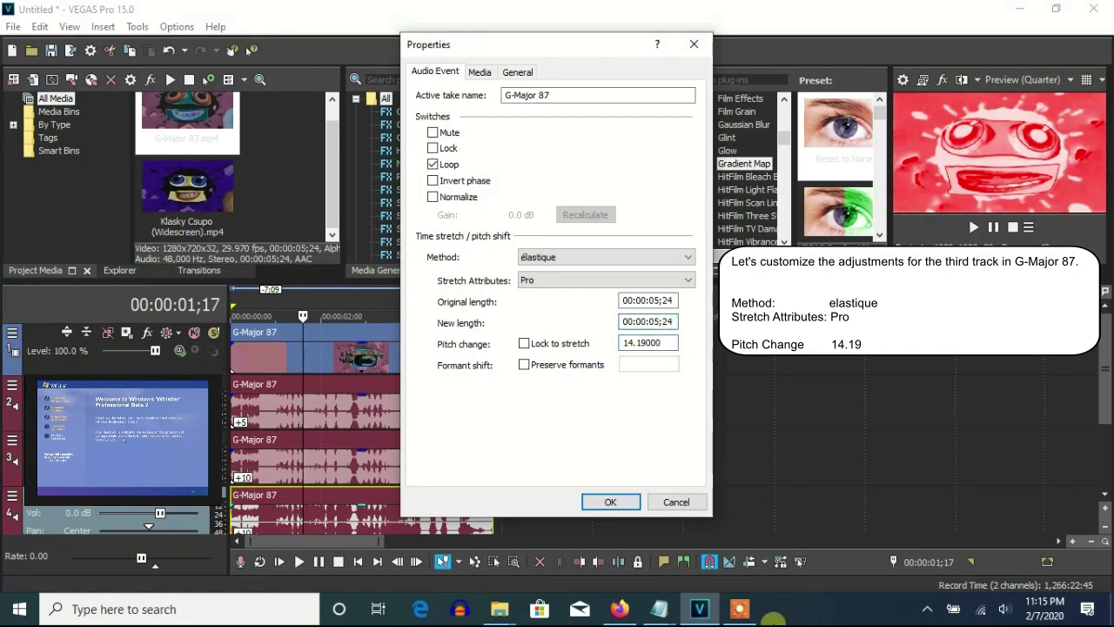
pyautogui.click(609, 502)
# Play the finished G-Major 141 effect from the start of the timeline.
pyautogui.click(306, 398)
pyautogui.click(241, 348)
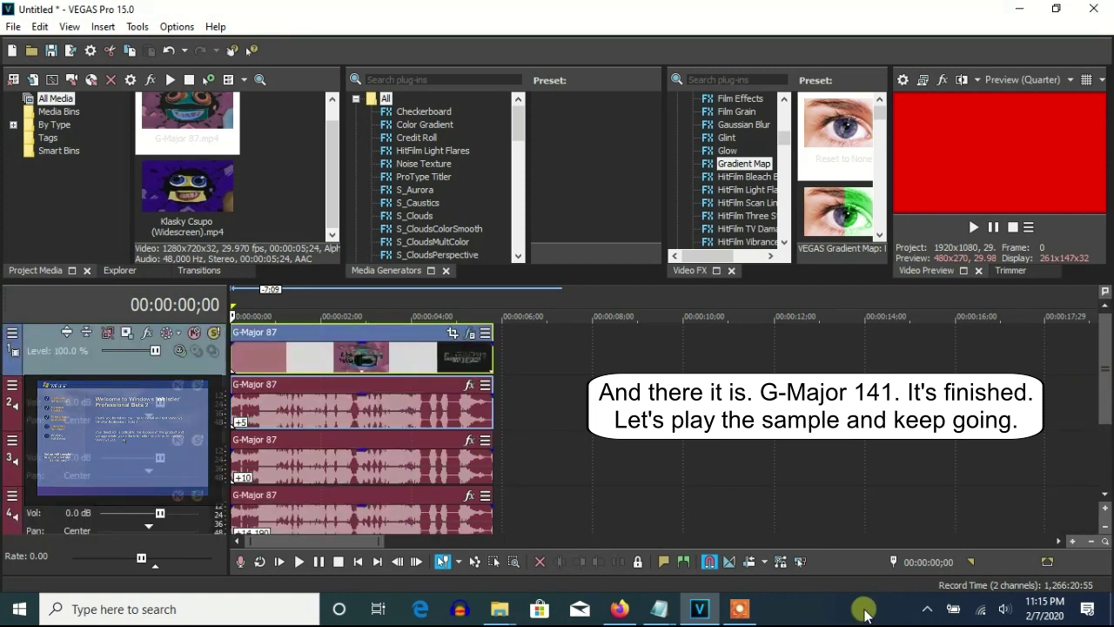
pyautogui.press('space')
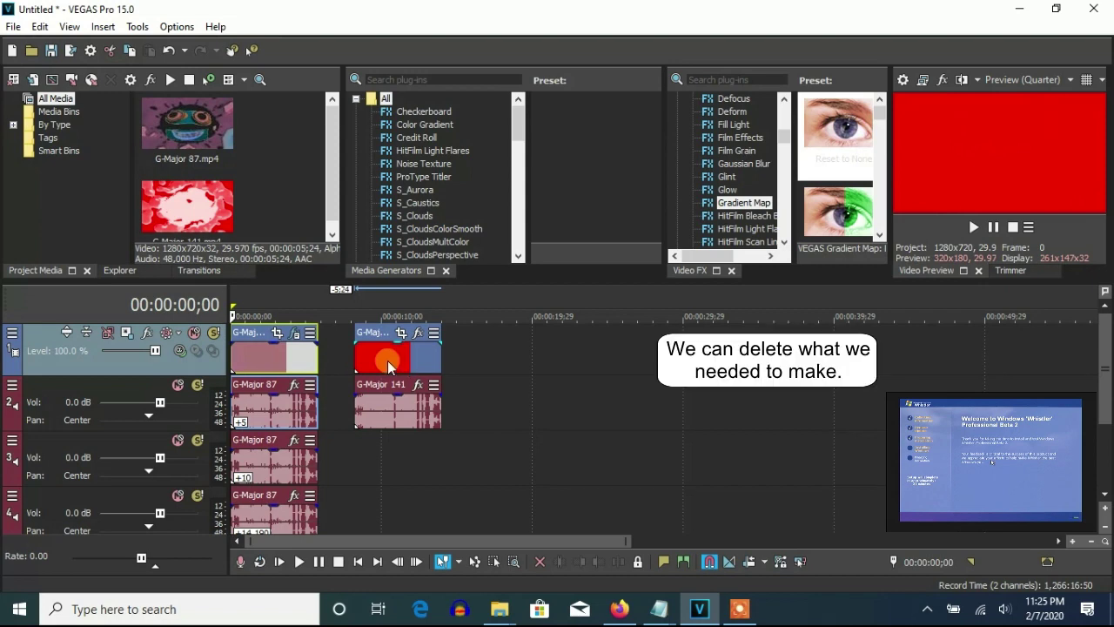
# Delete the leftover G-Major 87 video and audio events and move the G-Major 141 events to the start of the timeline.
pyautogui.rightClick(268, 533)
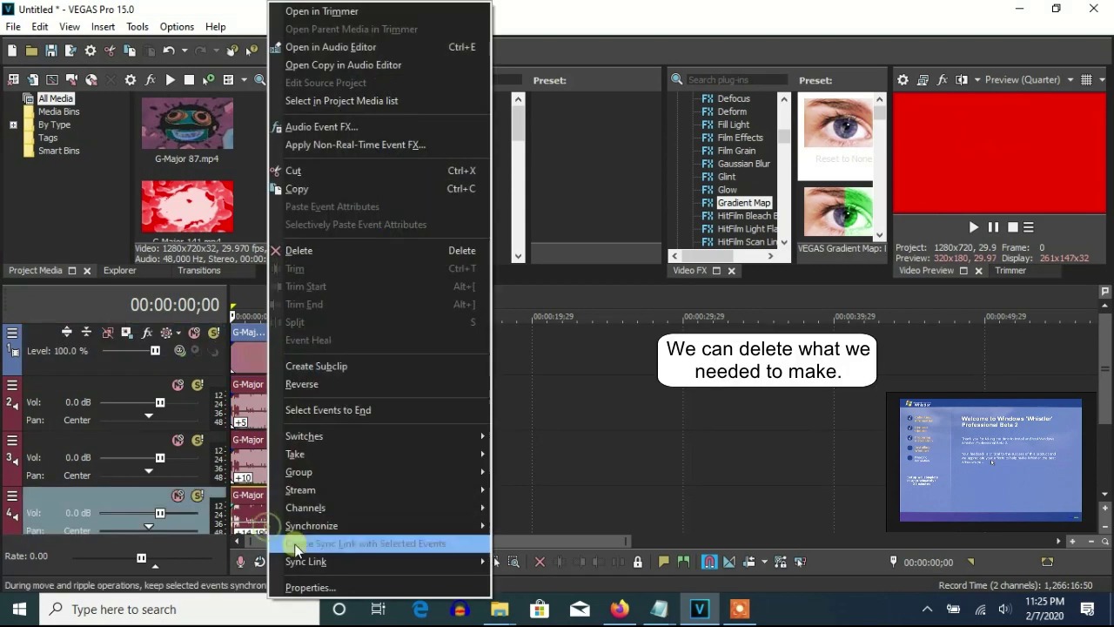
pyautogui.click(287, 250)
pyautogui.rightClick(263, 462)
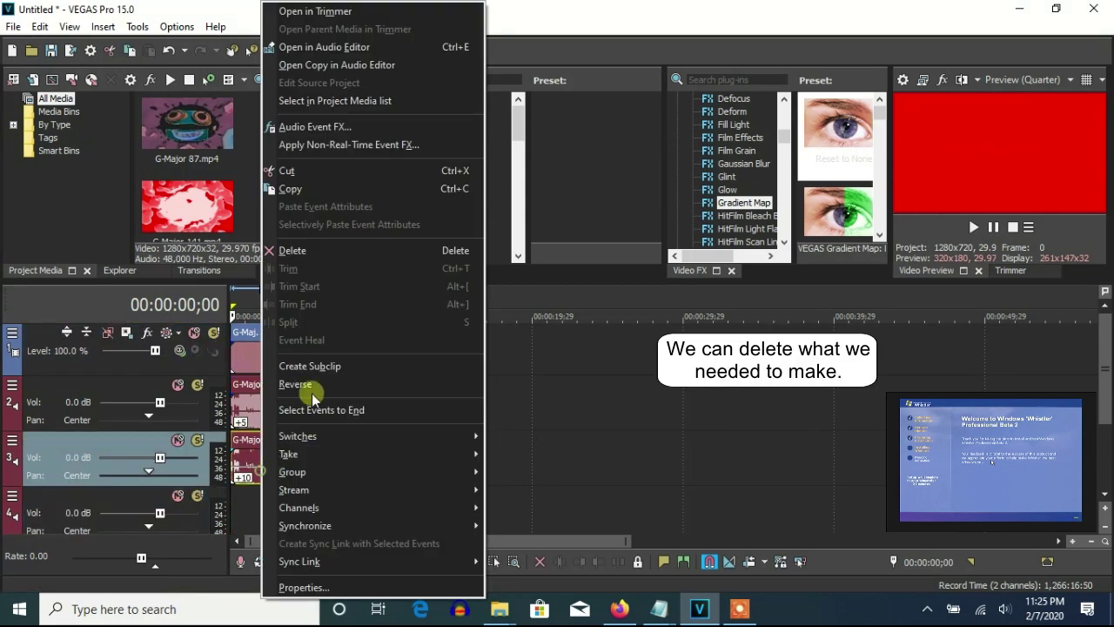
pyautogui.click(291, 249)
pyautogui.click(244, 373)
pyautogui.press('Delete')
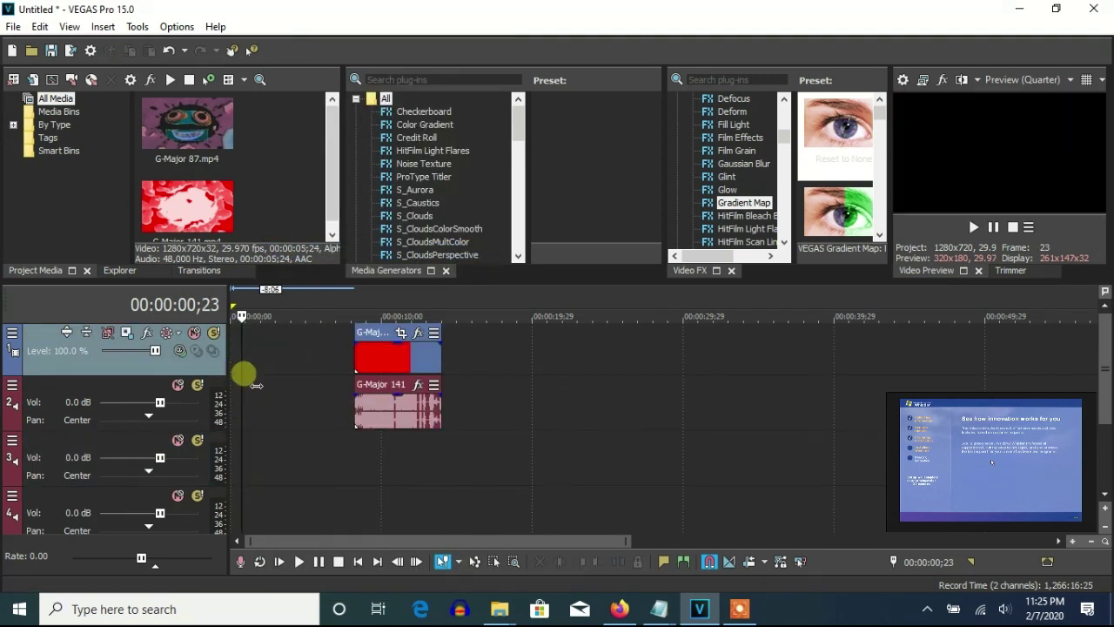
pyautogui.moveTo(381, 357); pyautogui.dragTo(257, 356)
# Add the HSL Adjust effect with the Max Saturation preset to the G-Major 141 video event.
pyautogui.click(287, 355)
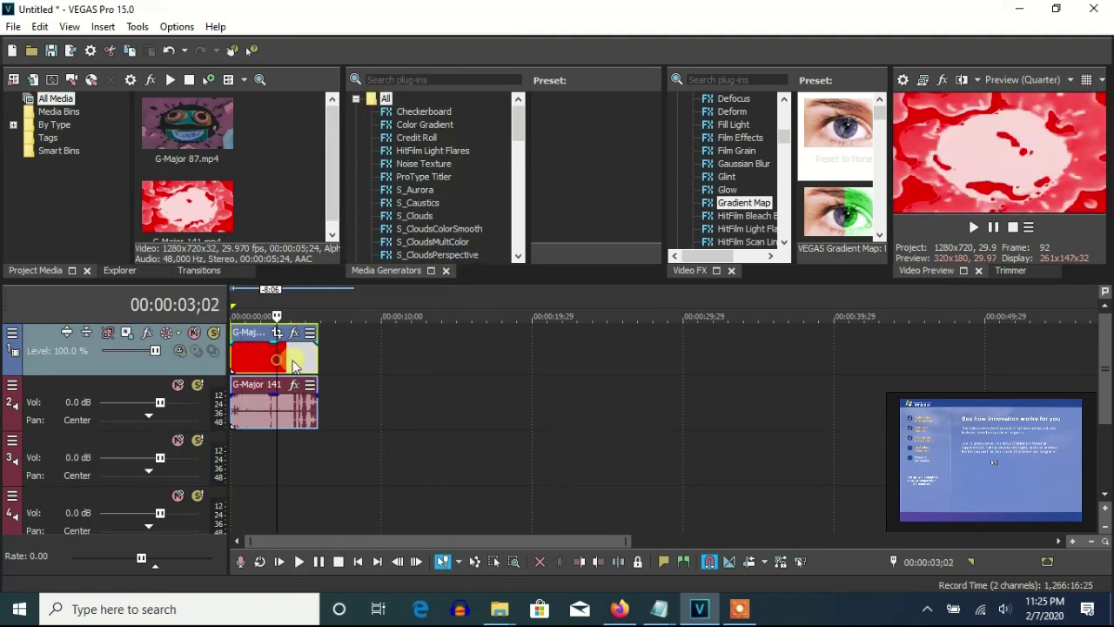
pyautogui.rightClick(291, 356)
pyautogui.click(308, 136)
pyautogui.scroll(-1, 730, 178)
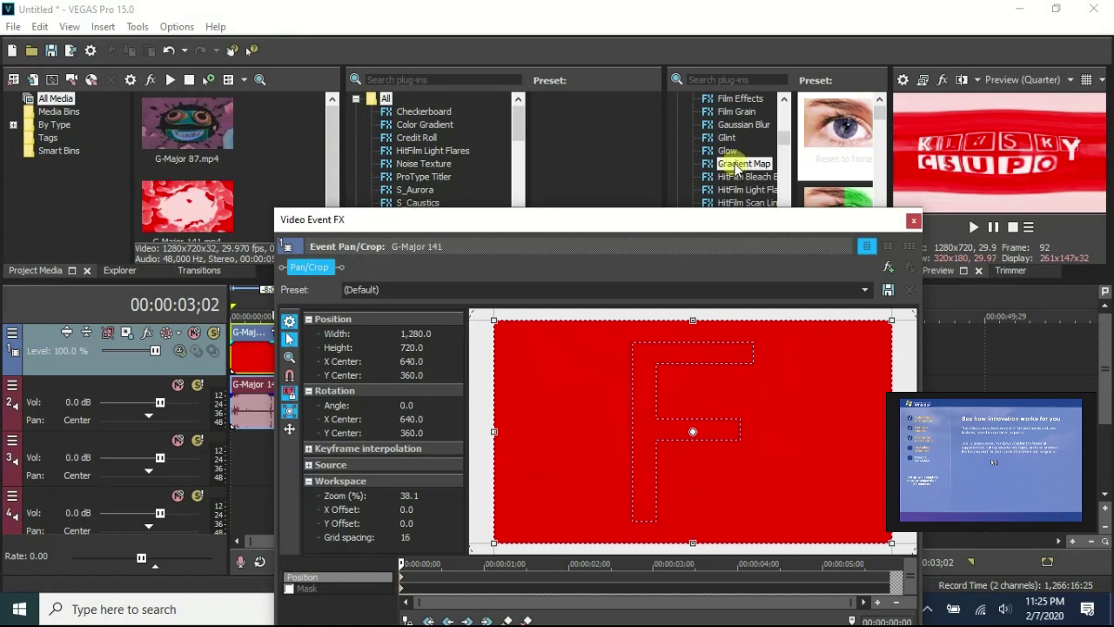
pyautogui.scroll(-3, 735, 176)
pyautogui.click(739, 151)
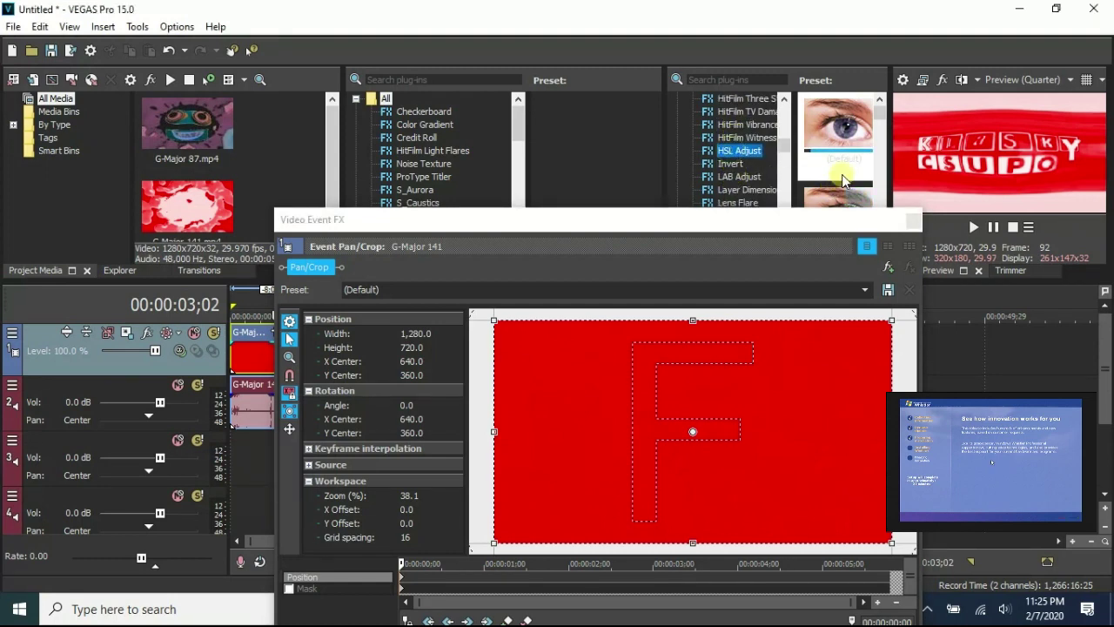
pyautogui.moveTo(845, 175); pyautogui.dragTo(674, 427)
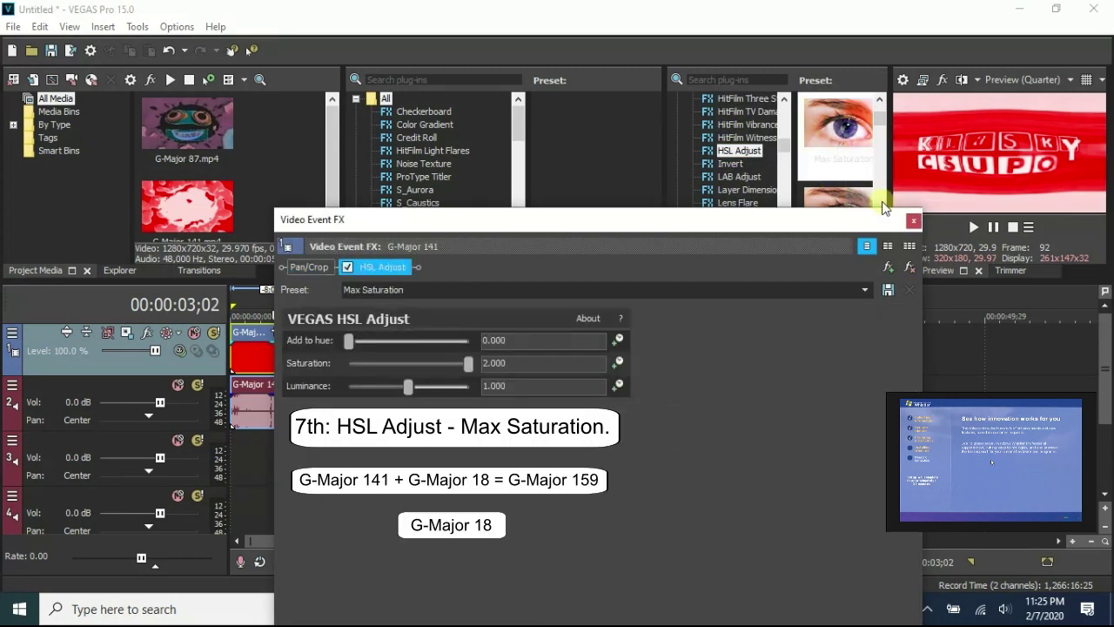
pyautogui.click(914, 221)
# Set the G-Major 141 audio event to the élastique method with Pro stretch attributes and a pitch change of -8.
pyautogui.rightClick(314, 422)
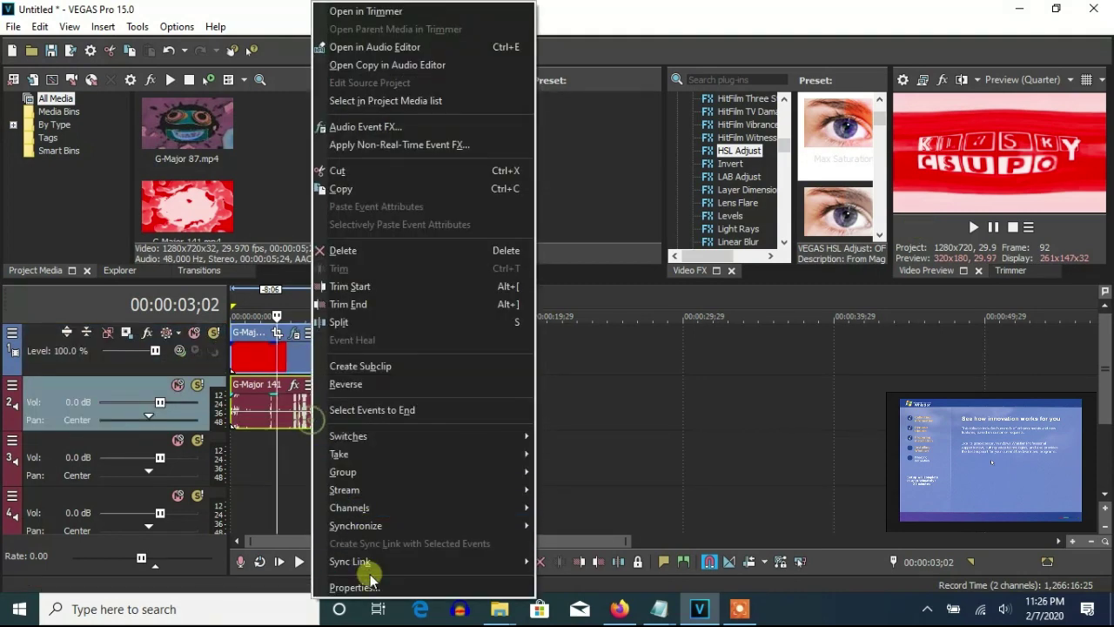
pyautogui.click(368, 567)
pyautogui.scroll(-1, 567, 259)
pyautogui.scroll(1, 606, 279)
pyautogui.click(666, 342)
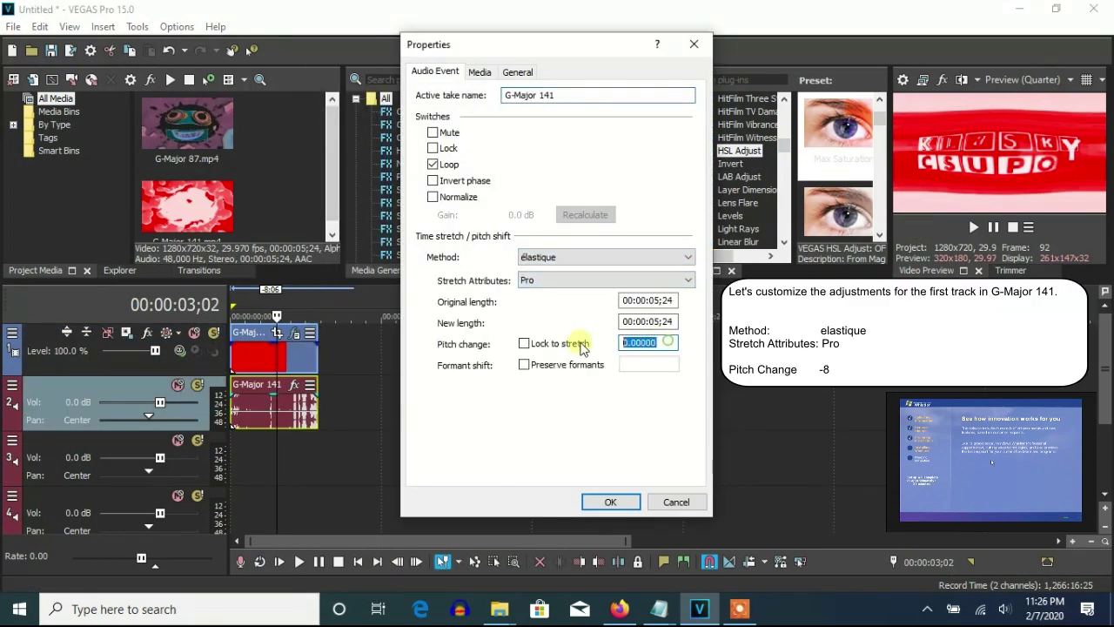
pyautogui.write('-8')
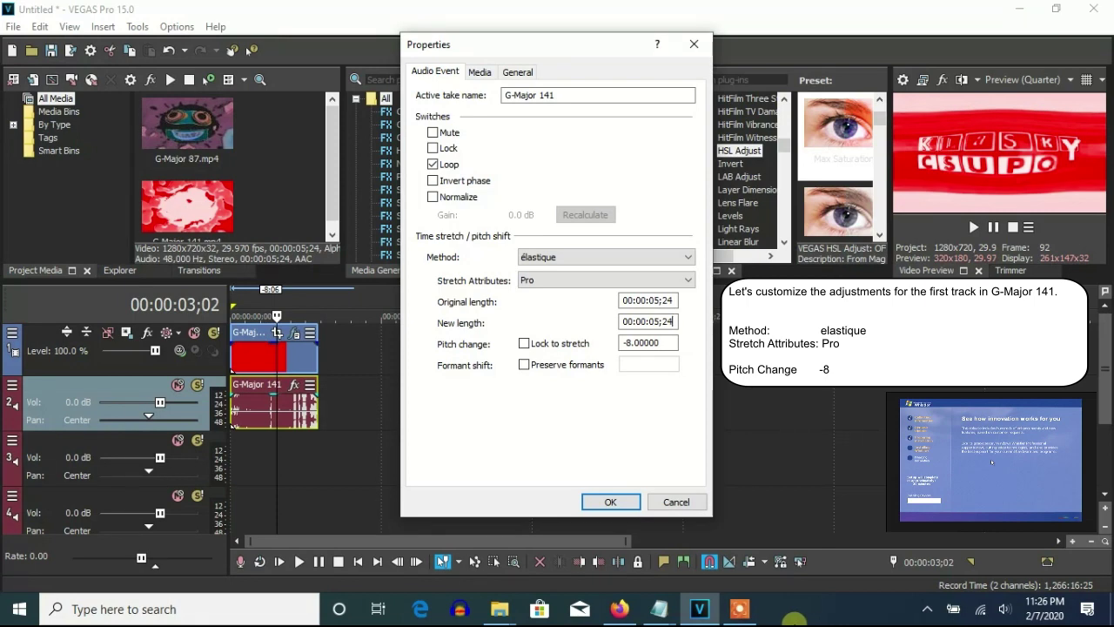
pyautogui.click(610, 502)
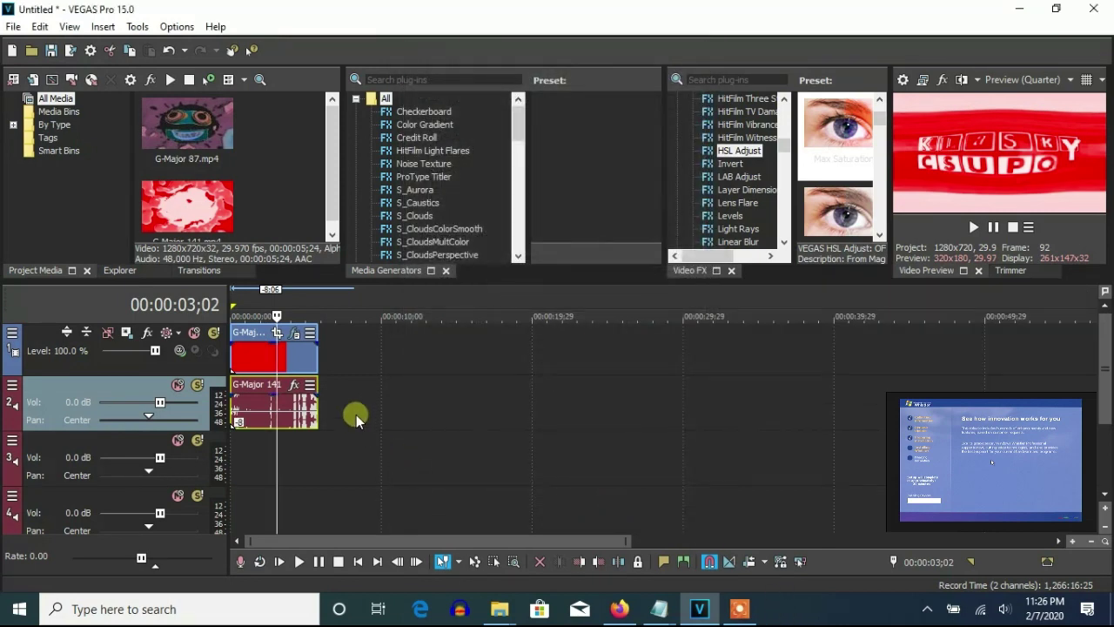
# Duplicate the G-Major 141 audio track and set the copy's pitch change to 0 using élastique Pro.
pyautogui.rightClick(358, 407)
pyautogui.click(392, 259)
pyautogui.rightClick(293, 454)
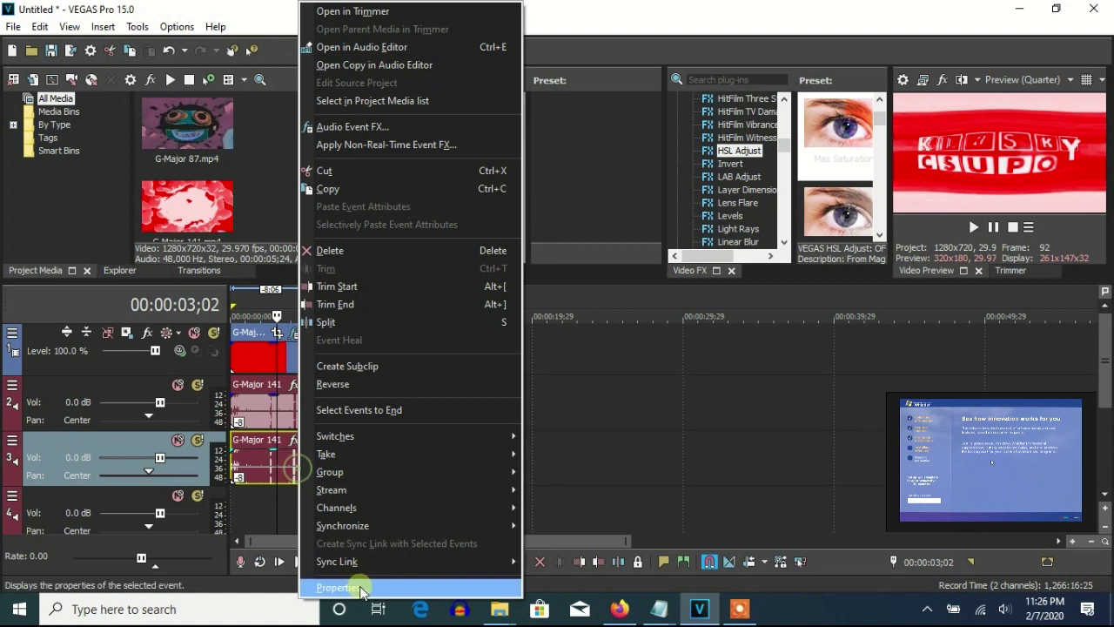
pyautogui.click(361, 590)
pyautogui.click(663, 343)
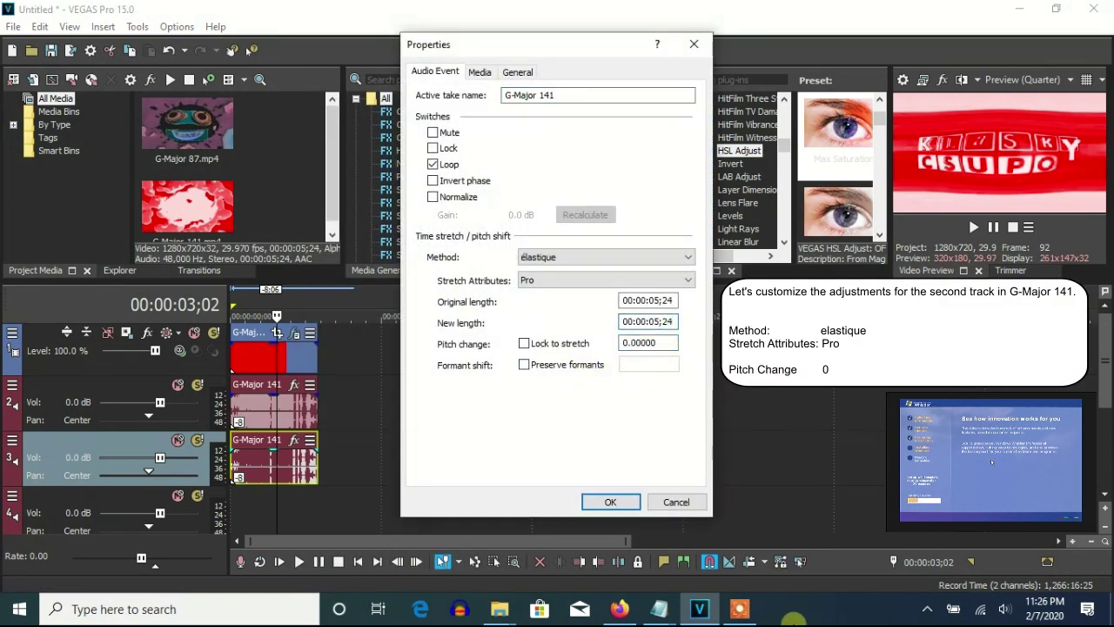
pyautogui.click(610, 502)
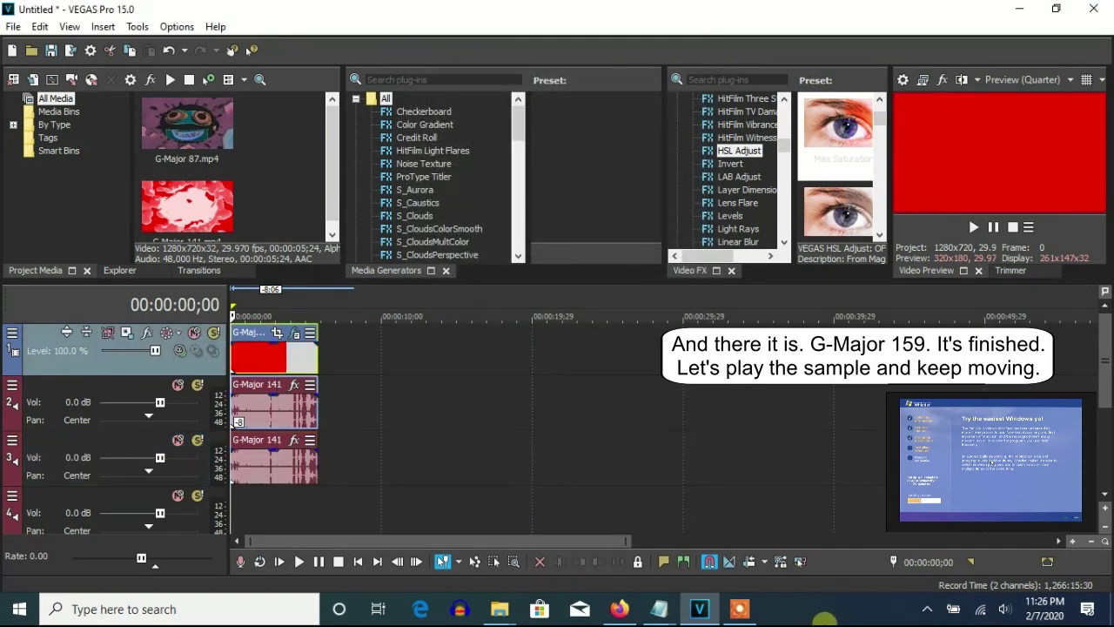
# Play the finished G-Major 159 effect and check the Invert effect settings on the G-Major 159 video event.
pyautogui.click(975, 228)
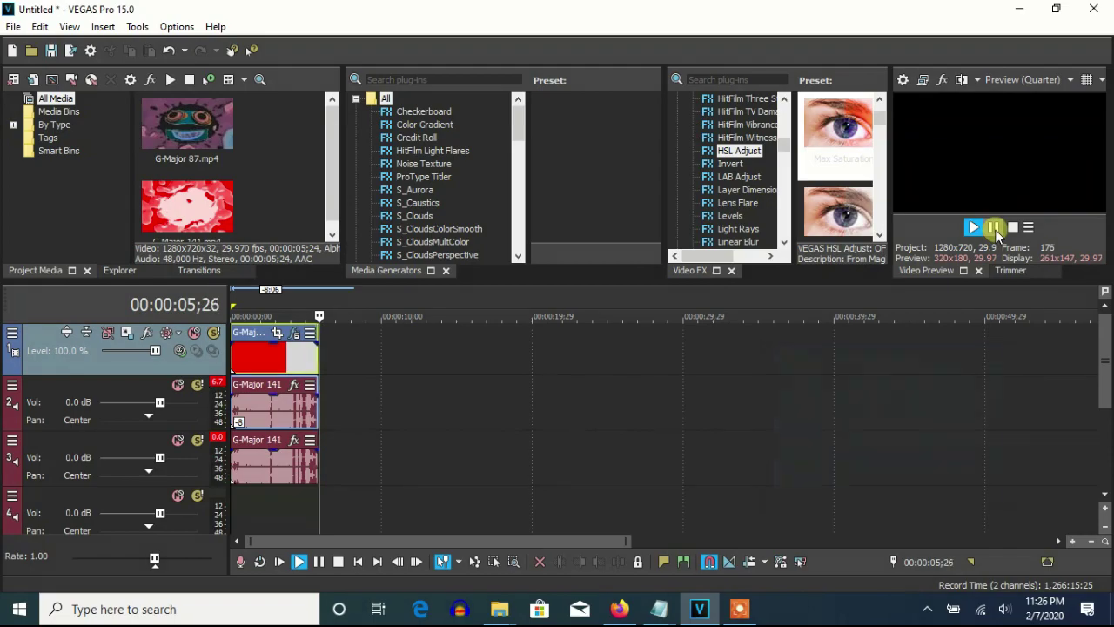
pyautogui.click(662, 585)
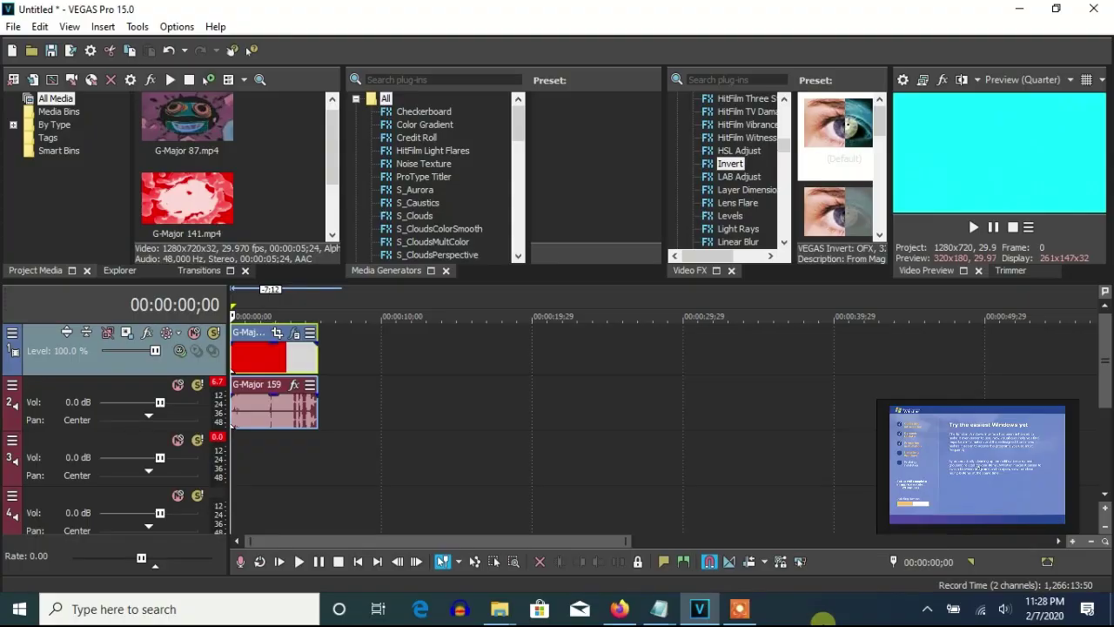
pyautogui.click(295, 332)
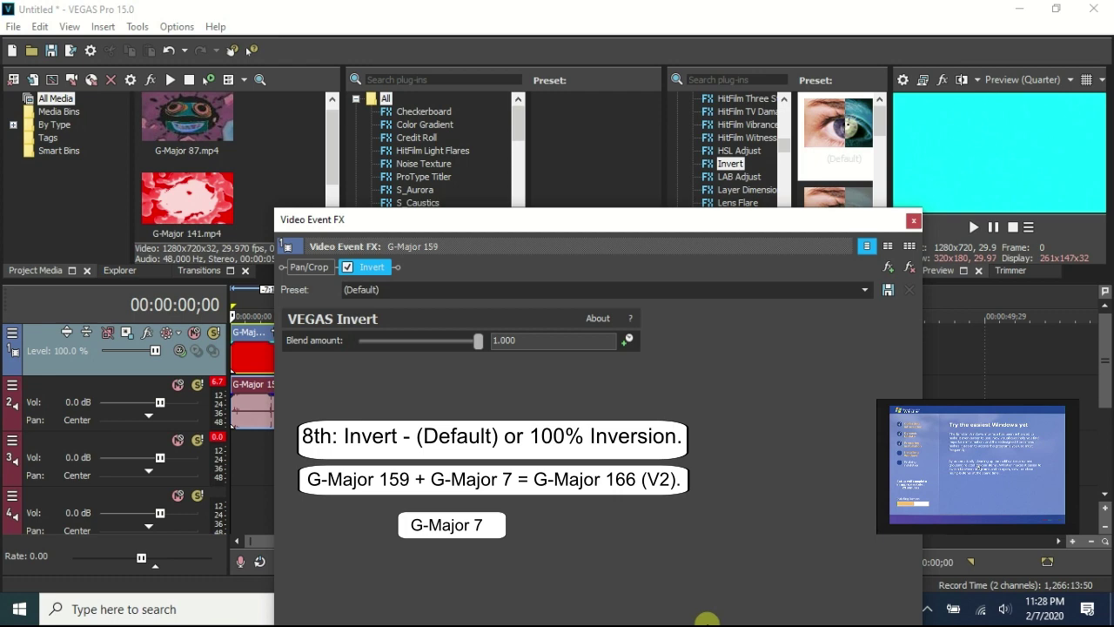
pyautogui.click(912, 222)
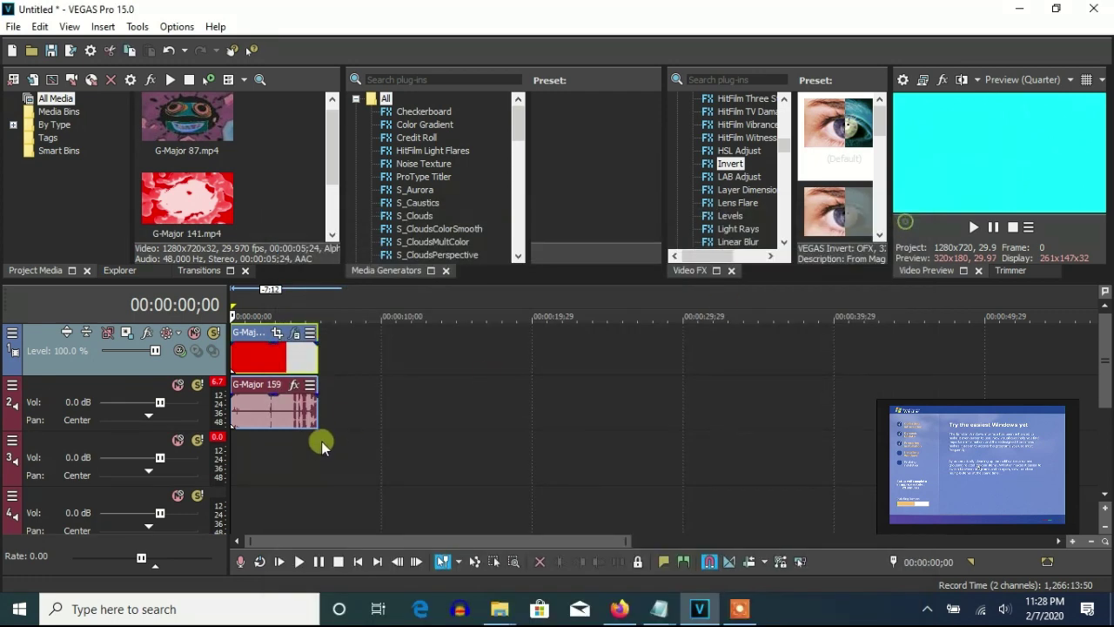
# Set the G-Major 159 audio event to the Classic method, A17. Drums, unpitched (minimum echo) stretch attributes and a pitch change of 0.
pyautogui.rightClick(299, 410)
pyautogui.click(357, 570)
pyautogui.scroll(1, 587, 259)
pyautogui.click(577, 280)
pyautogui.click(653, 366)
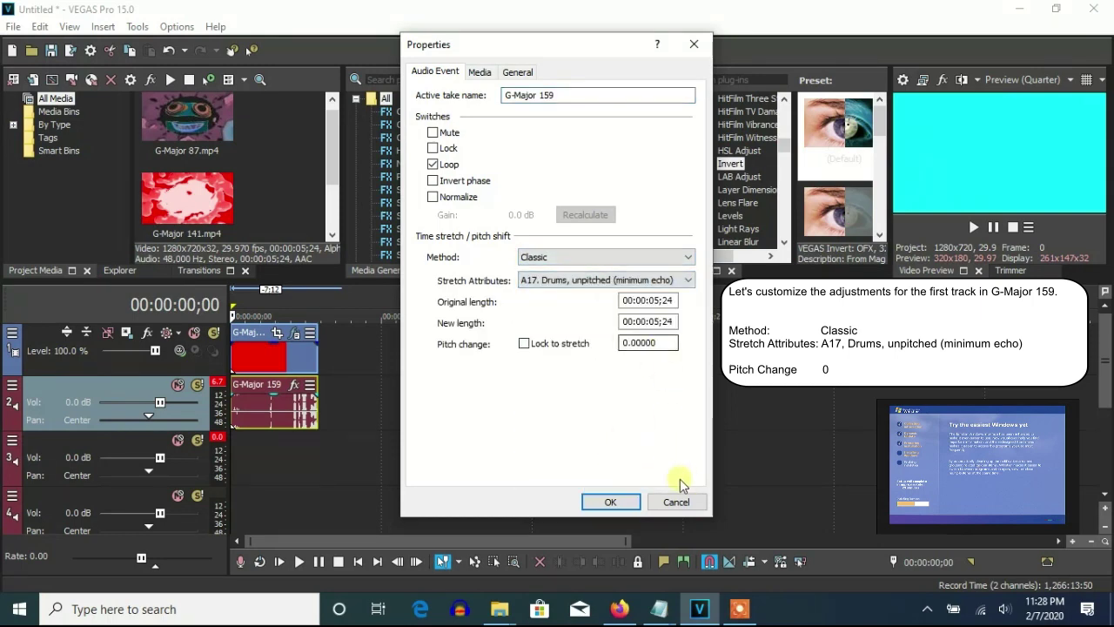
pyautogui.click(610, 503)
# Duplicate the G-Major 159 audio track and set the copy's pitch change to 3 with the Classic method.
pyautogui.rightClick(363, 416)
pyautogui.click(383, 277)
pyautogui.rightClick(287, 482)
pyautogui.click(329, 586)
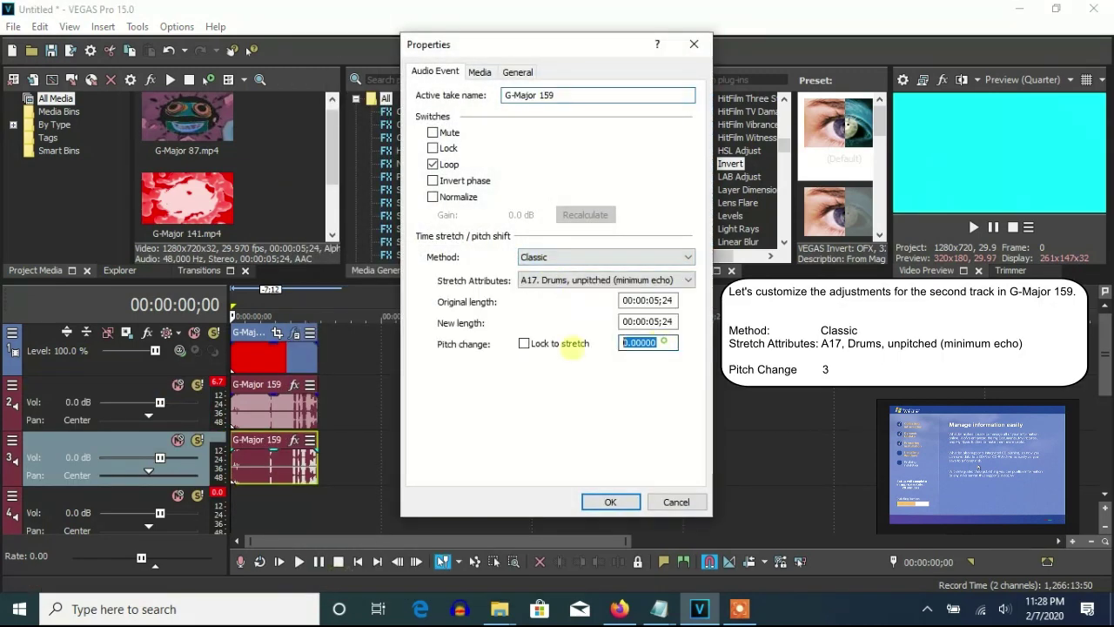
pyautogui.write('3')
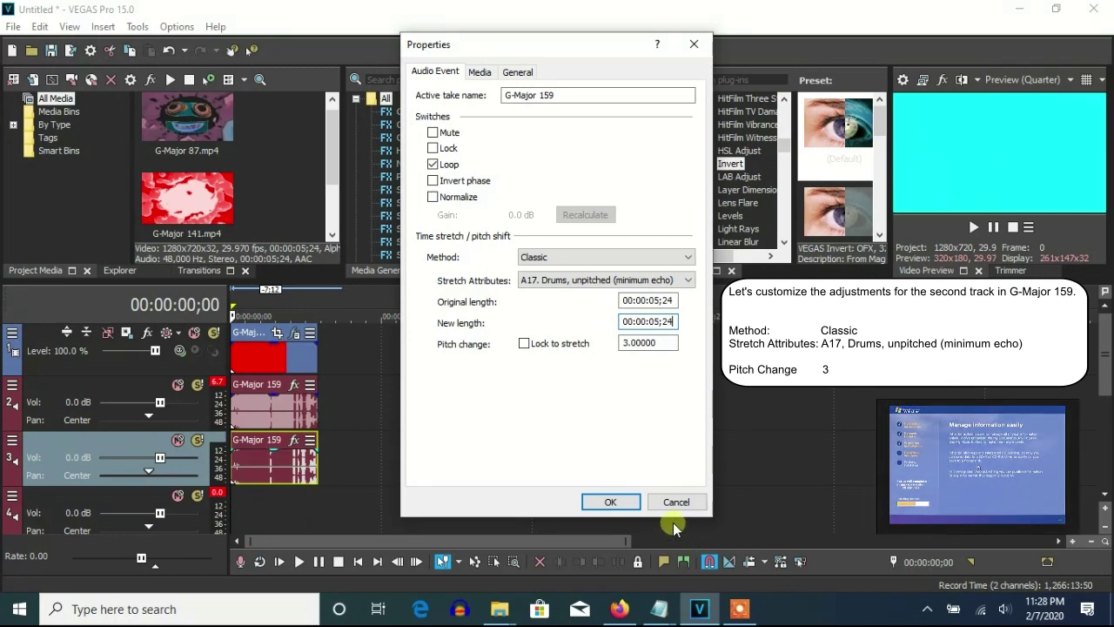
pyautogui.click(611, 502)
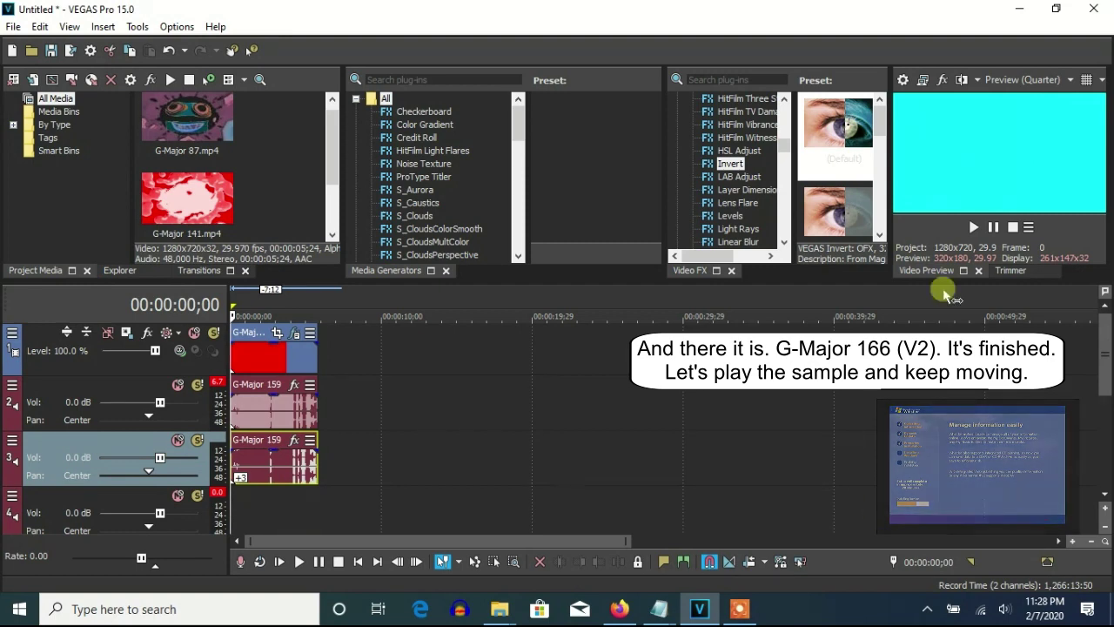
# Play the finished G-Major 166 (V2) effect from the start of the timeline and pause near its end.
pyautogui.click(973, 226)
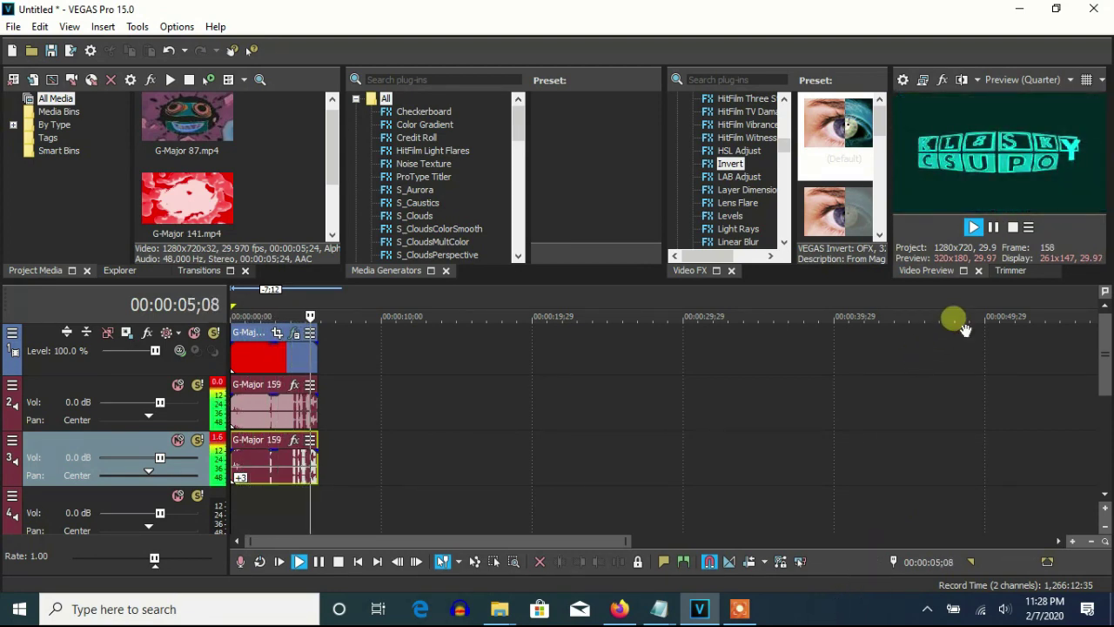
pyautogui.click(993, 226)
pyautogui.moveTo(653, 563)
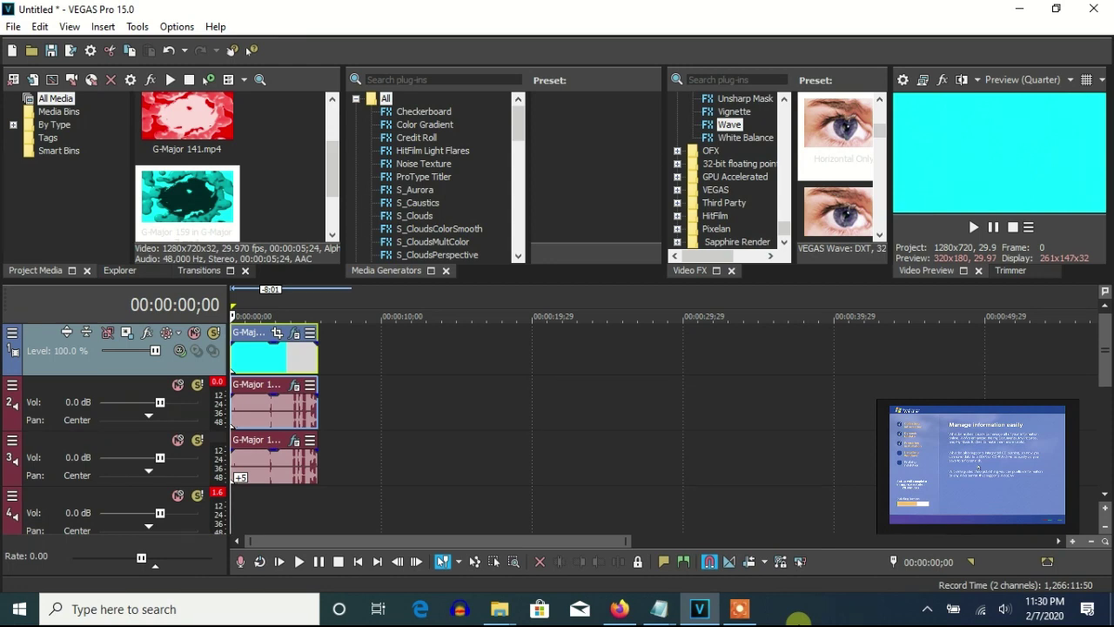
# Check the Wave settings on the G-Major 159 in G-Major 7 video event and the ExpressFX Distortion settings on its first audio event.
pyautogui.click(296, 334)
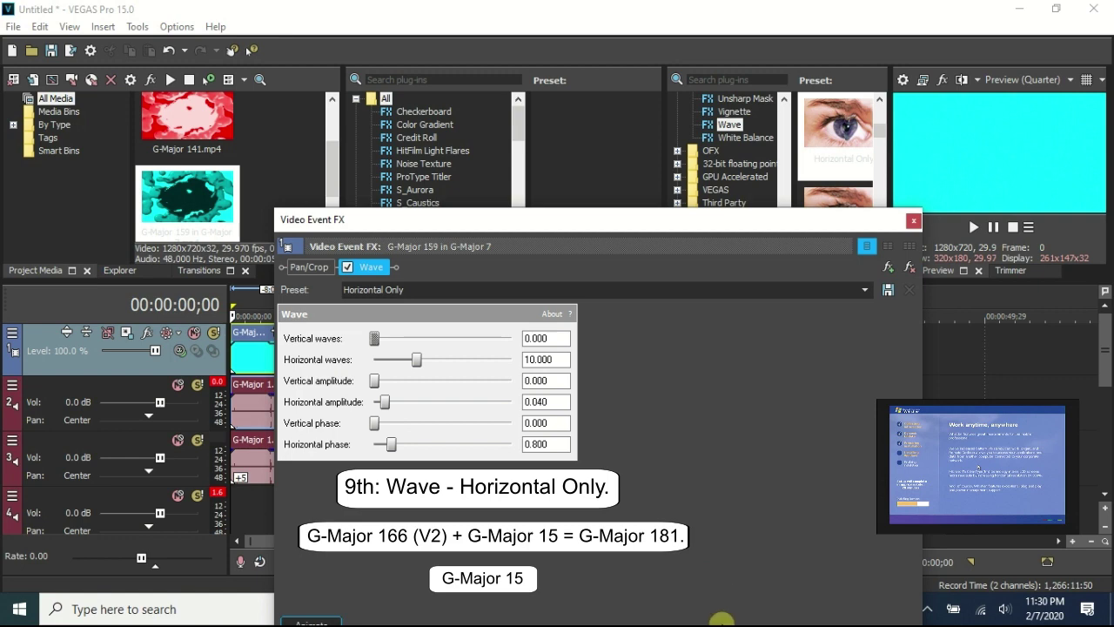
pyautogui.click(913, 220)
pyautogui.click(295, 384)
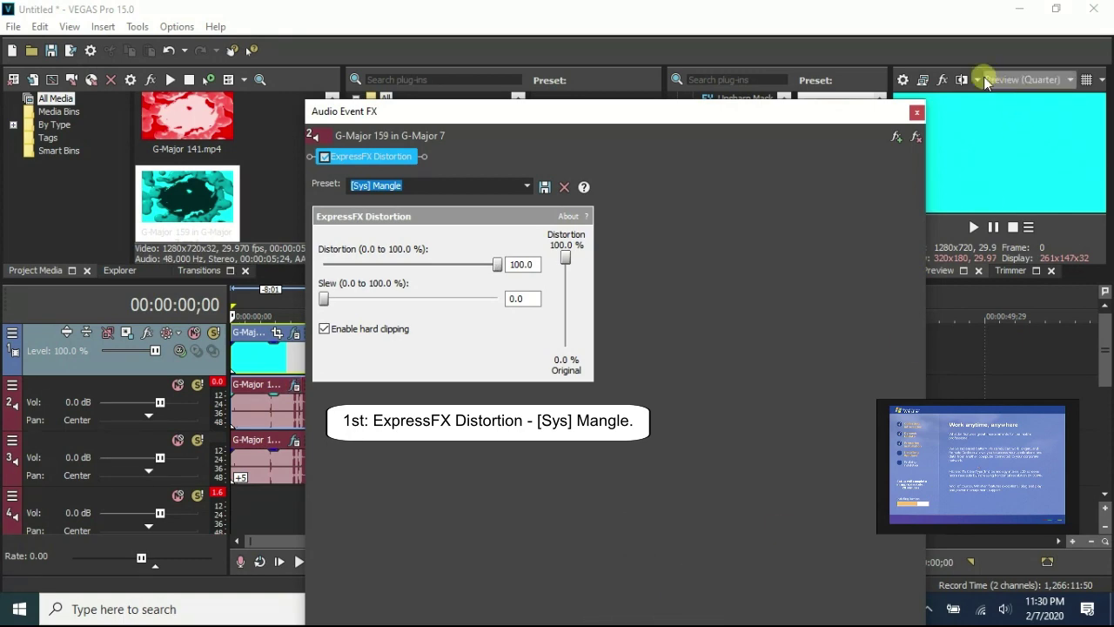
pyautogui.click(916, 112)
# Check the time stretch and pitch shift properties of the first G-Major 159 in G-Major 7 audio event.
pyautogui.rightClick(300, 425)
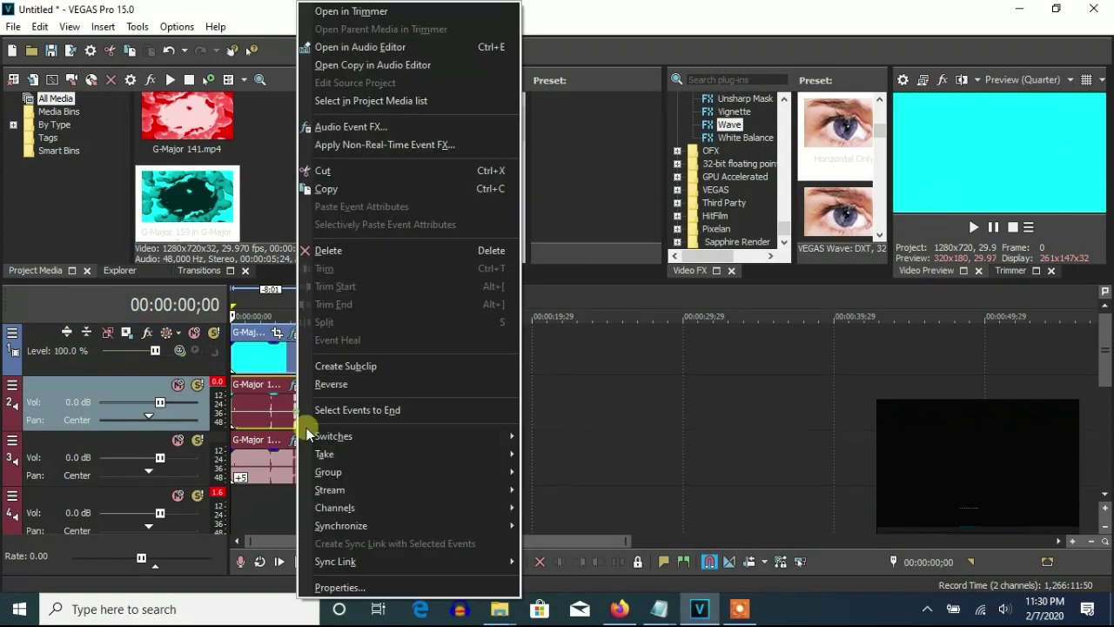
pyautogui.click(358, 583)
pyautogui.scroll(-2, 584, 256)
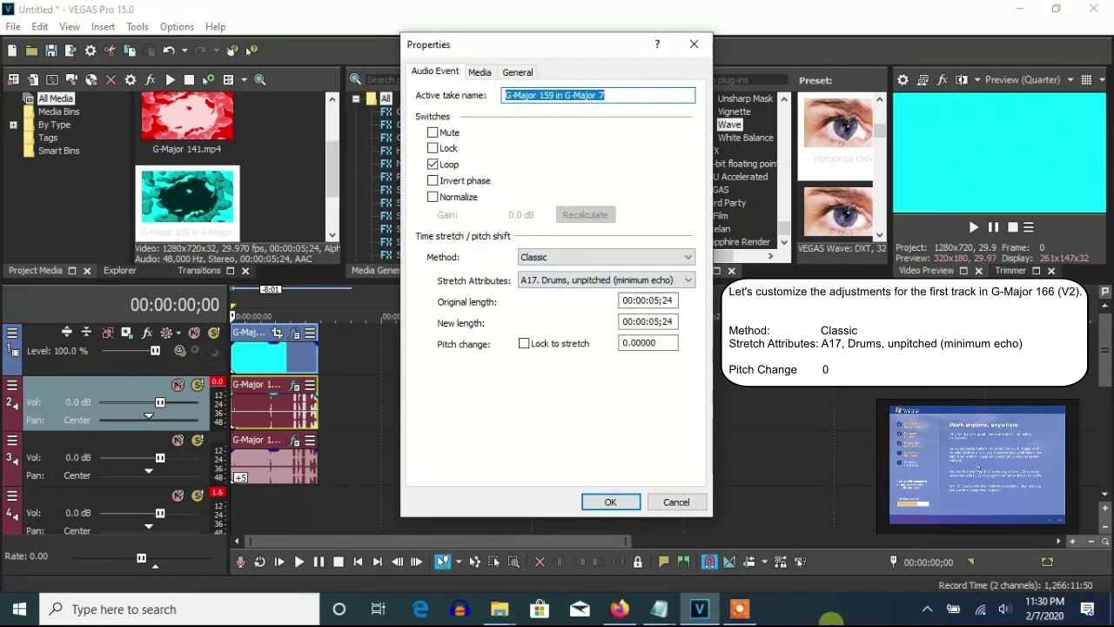
pyautogui.click(610, 503)
# Check the ExpressFX Distortion settings and the pitch shift properties of the second G-Major 159 in G-Major 7 audio event.
pyautogui.click(295, 439)
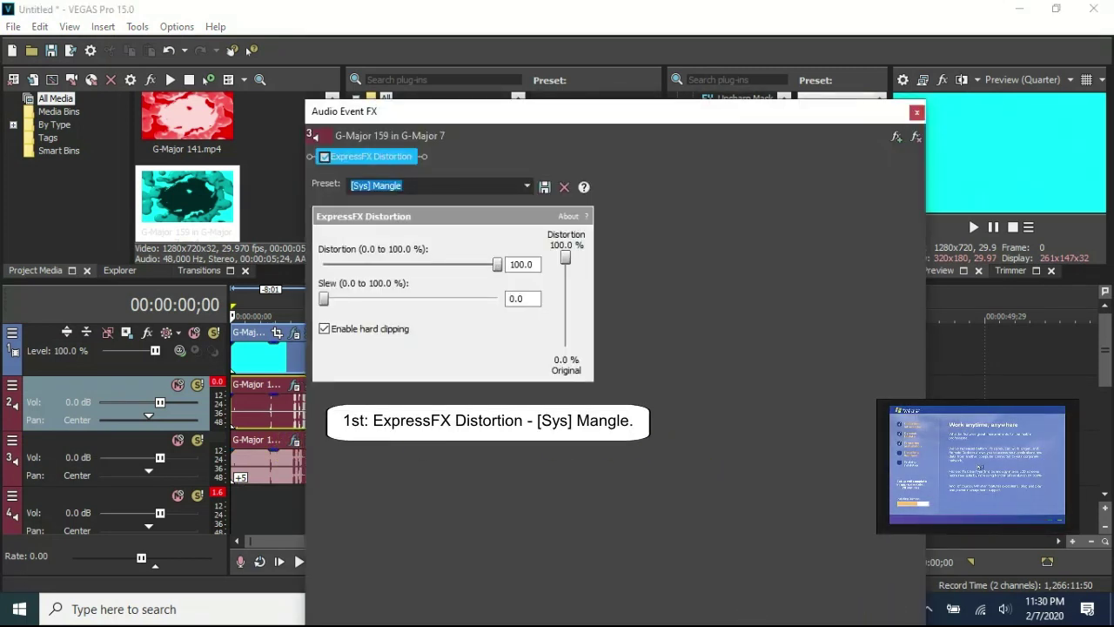
pyautogui.click(918, 112)
pyautogui.rightClick(298, 463)
pyautogui.click(348, 589)
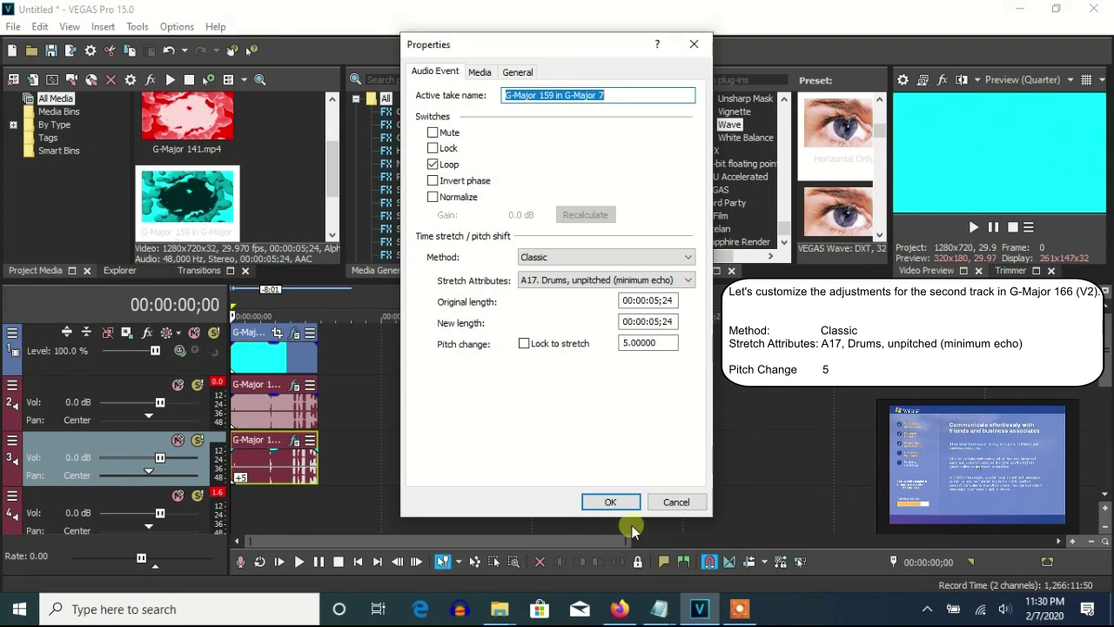
pyautogui.click(611, 501)
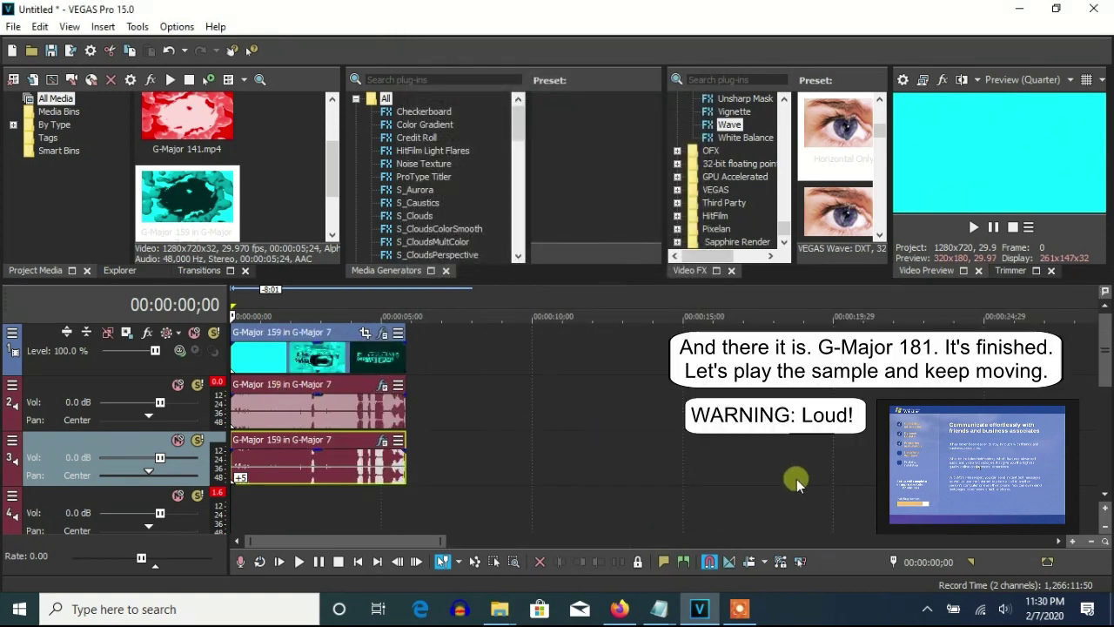
# Play the finished G-Major 181 effect from the start of the timeline.
pyautogui.press('Down')
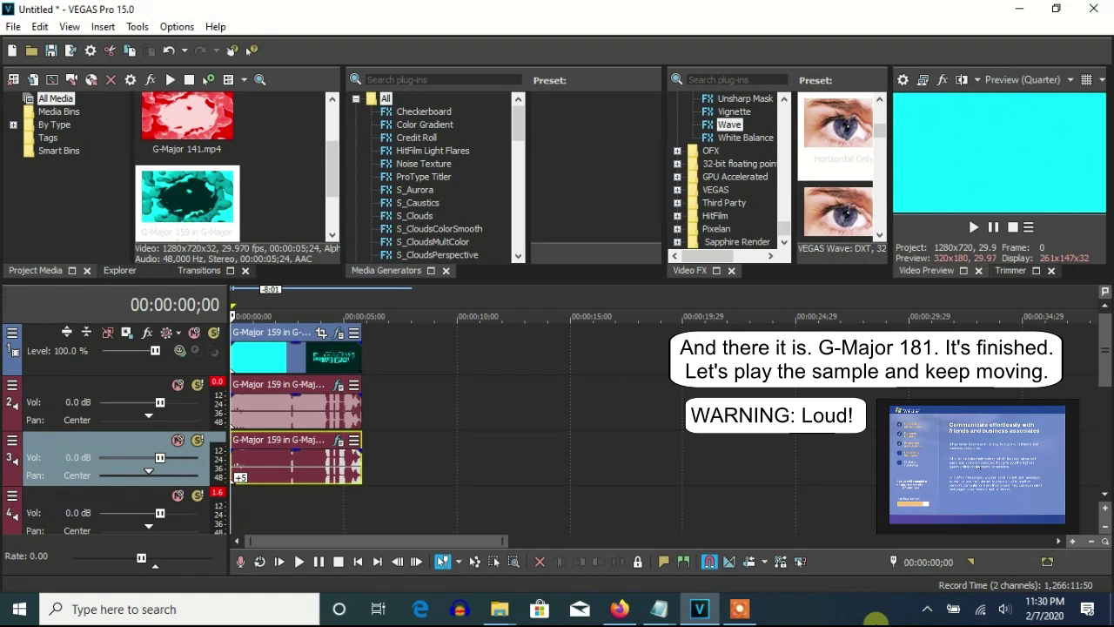
pyautogui.press('Up')
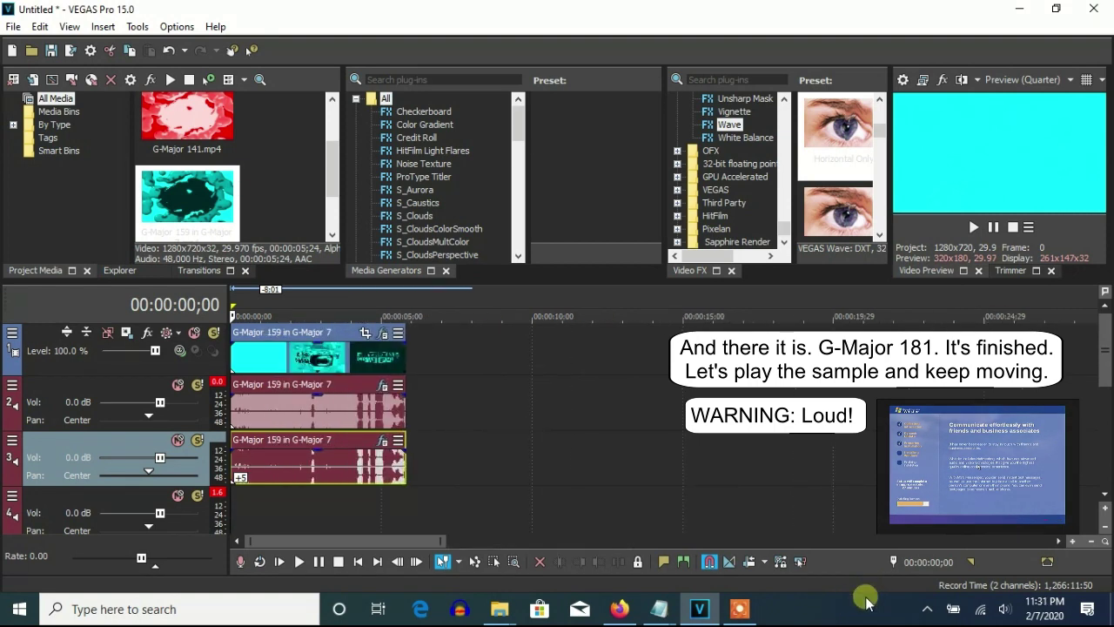
pyautogui.press('space')
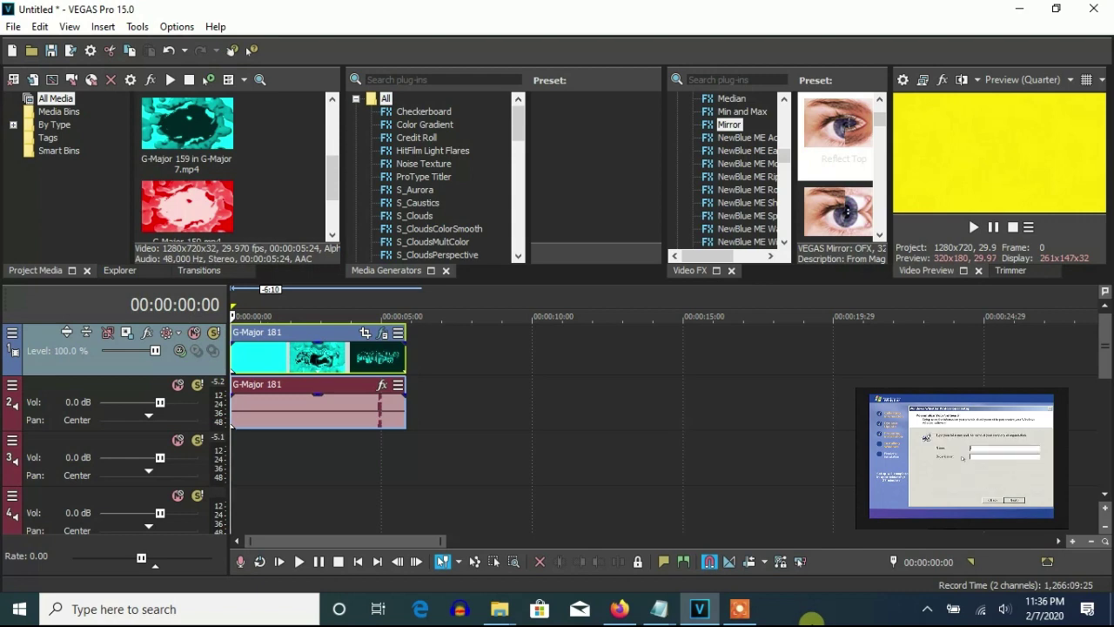
# Check the HSL Adjust and Mirror settings on the G-Major 181 video event.
pyautogui.click(385, 335)
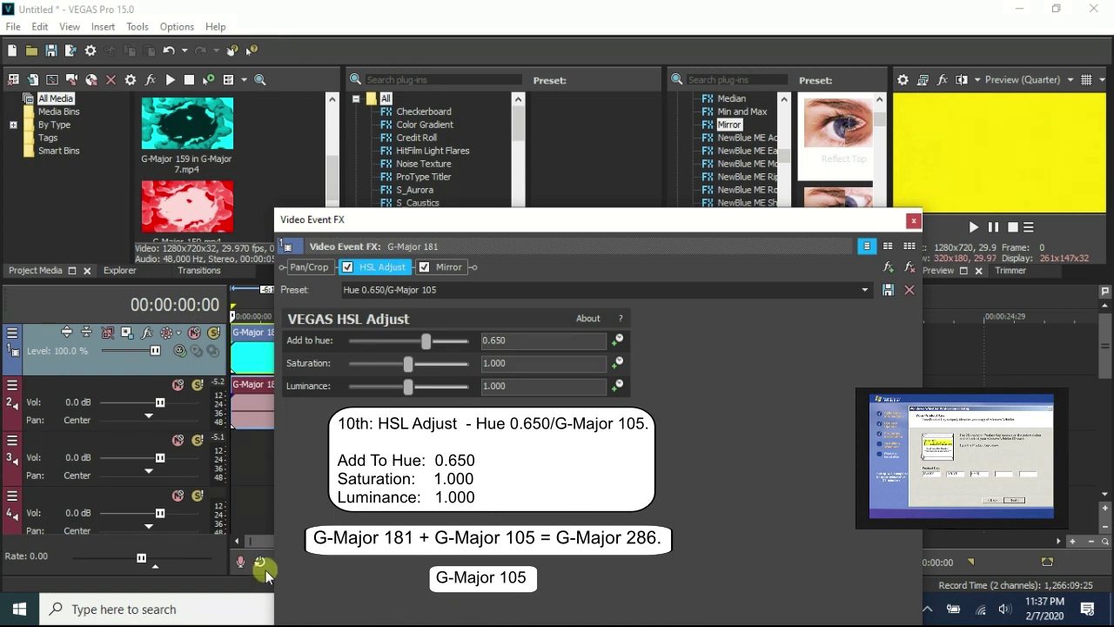
pyautogui.click(455, 267)
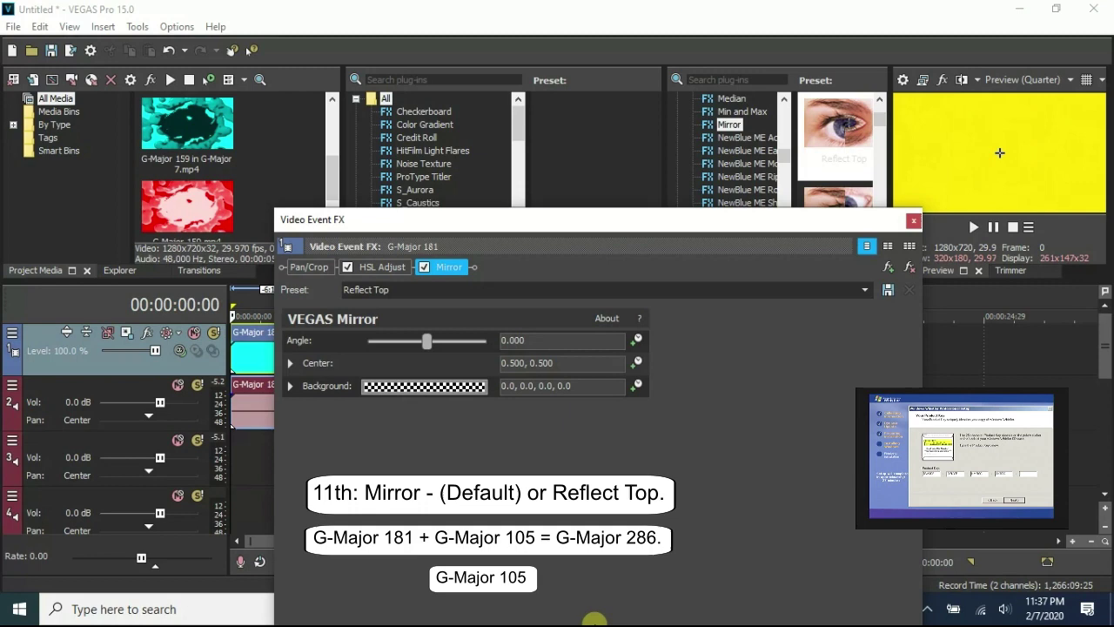
pyautogui.click(919, 221)
# Set the G-Major 181 audio event to the élastique method with Efficient stretch attributes and a pitch change of -3.
pyautogui.rightClick(360, 413)
pyautogui.click(405, 585)
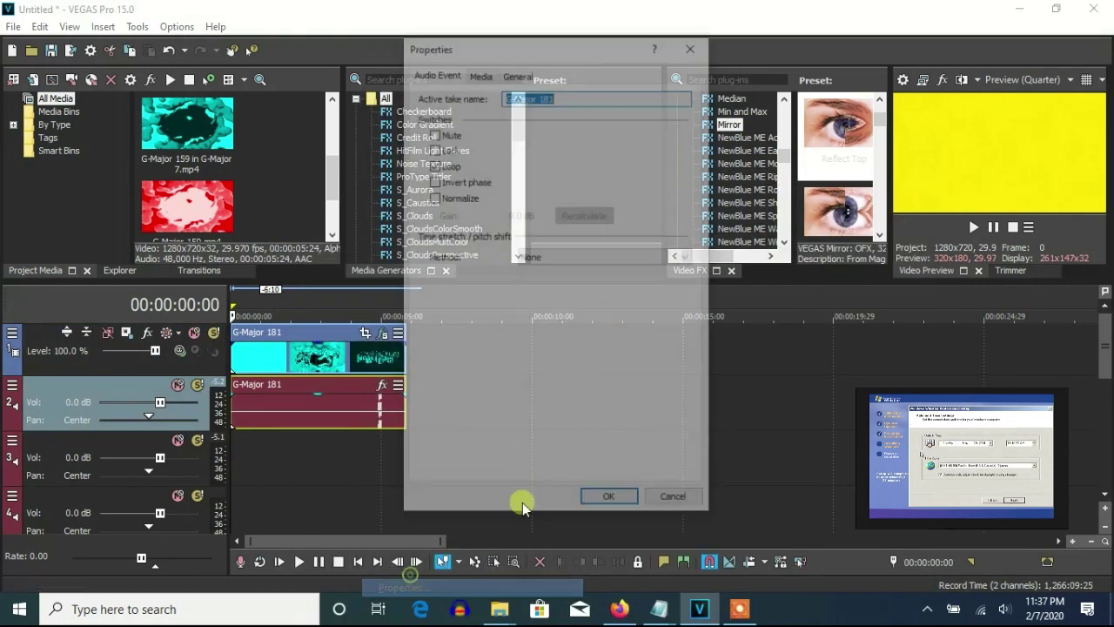
pyautogui.click(579, 257)
pyautogui.click(576, 271)
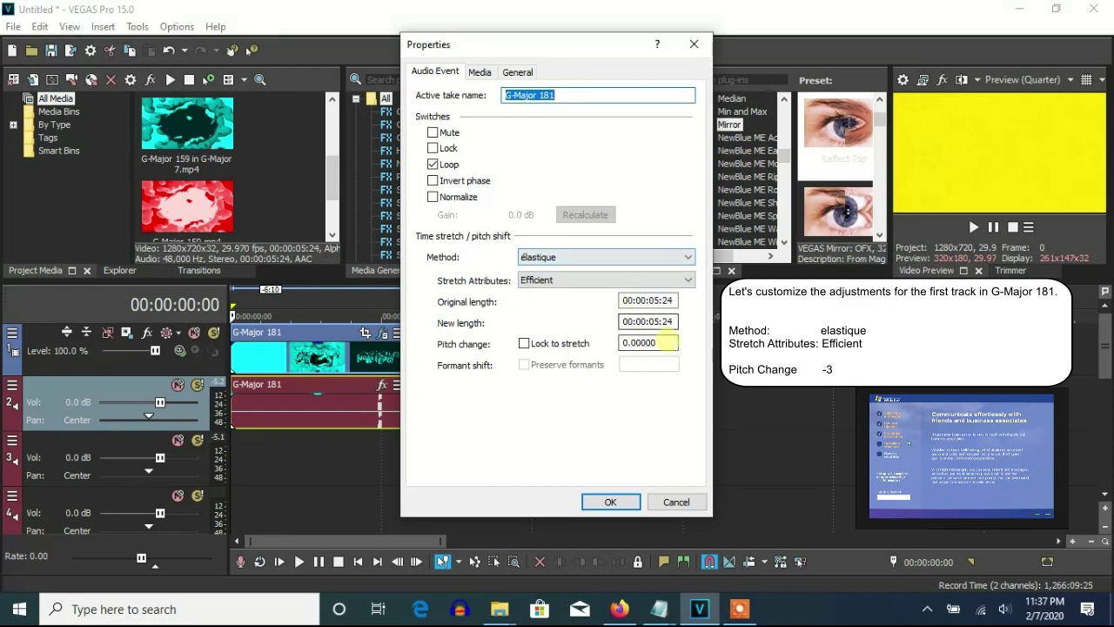
pyautogui.doubleClick(663, 342)
pyautogui.write('-3')
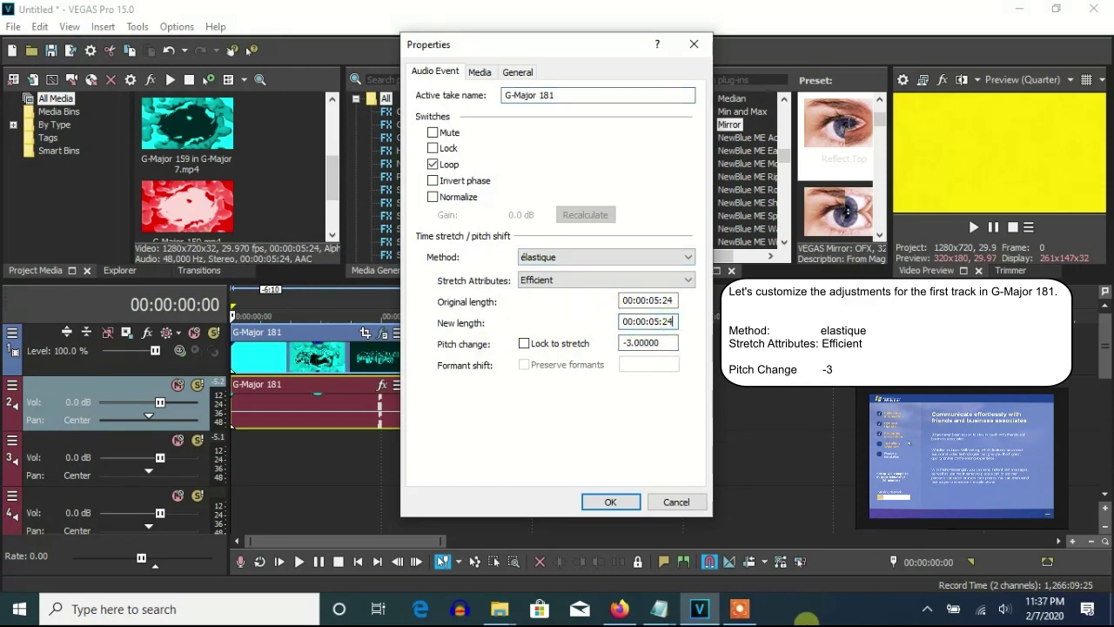
pyautogui.click(612, 502)
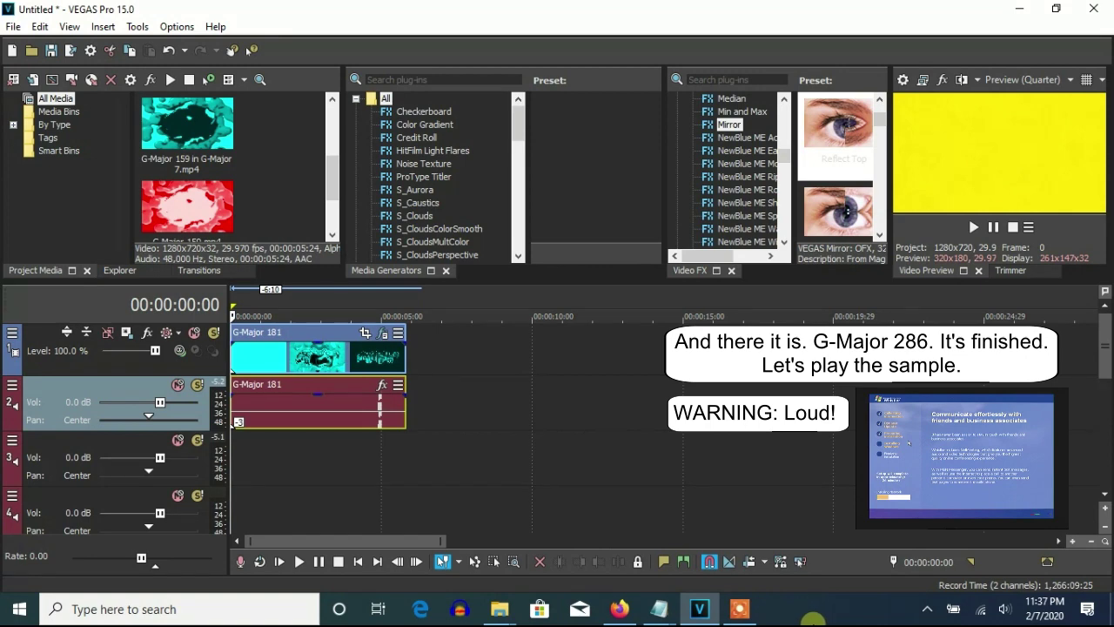
# Play the finished G-Major 286 effect from the start of the timeline.
pyautogui.click(974, 226)
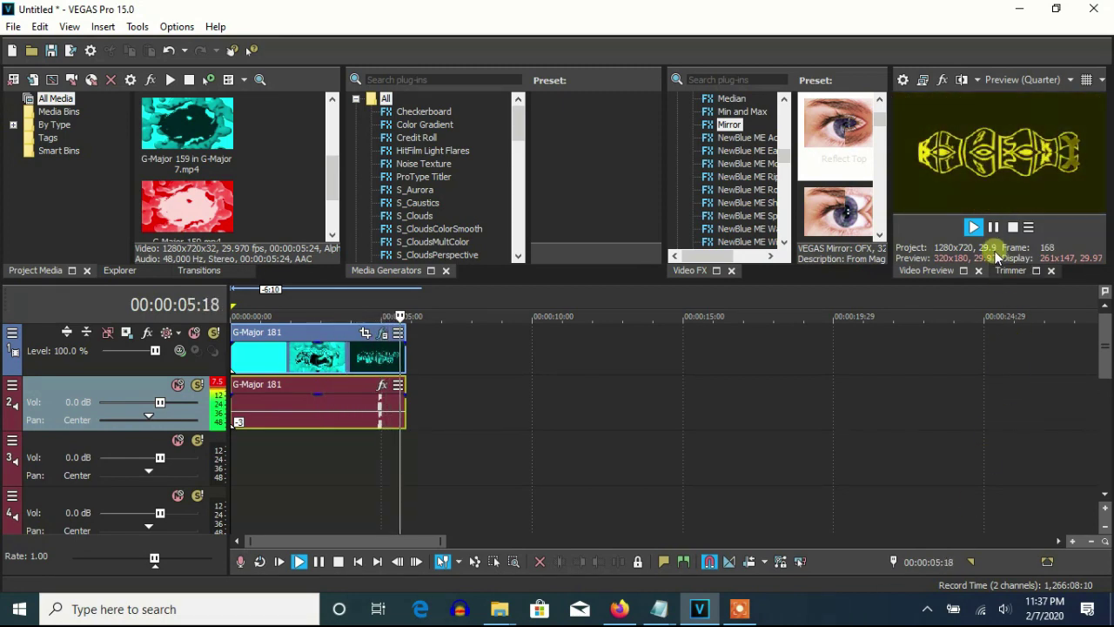
pyautogui.click(738, 609)
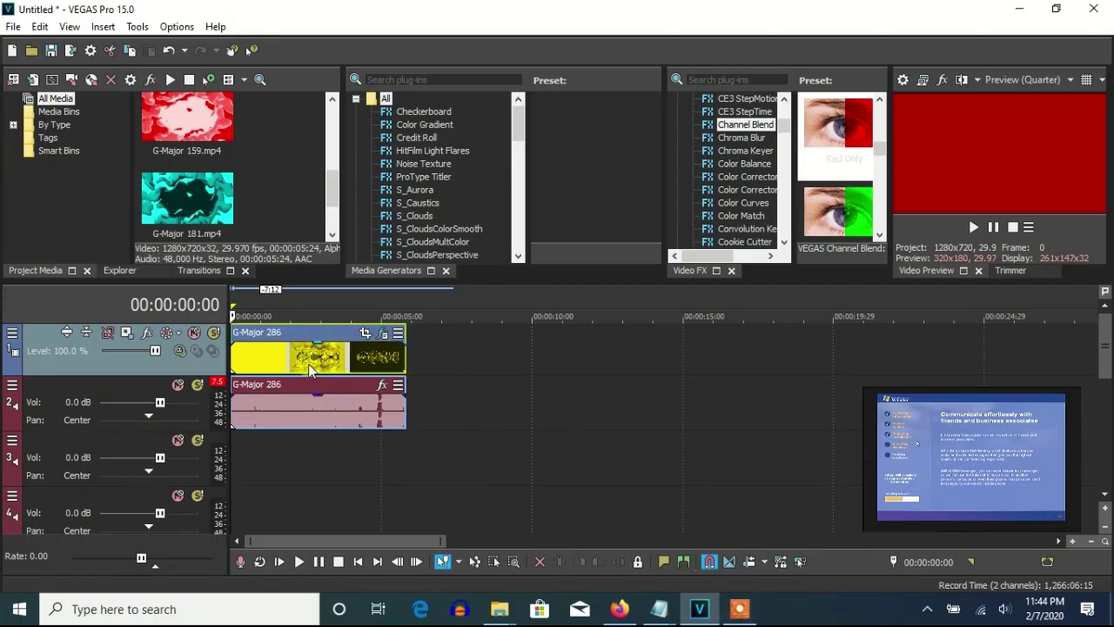
# Check the Channel Blend and TV Simulator settings on the G-Major 286 video event.
pyautogui.rightClick(332, 364)
pyautogui.click(374, 132)
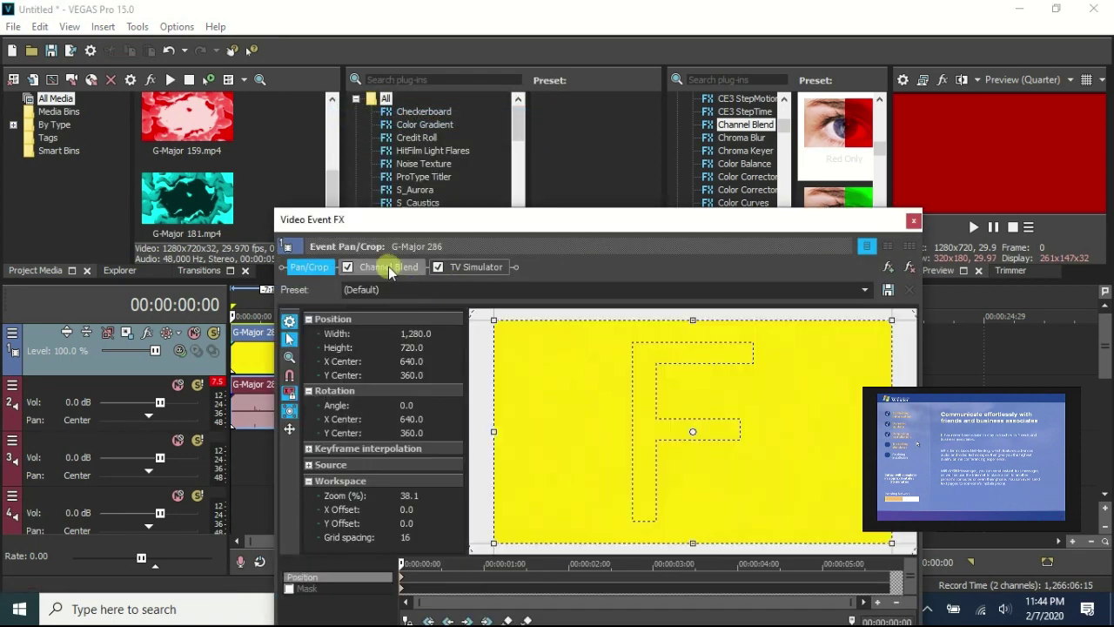
pyautogui.click(389, 267)
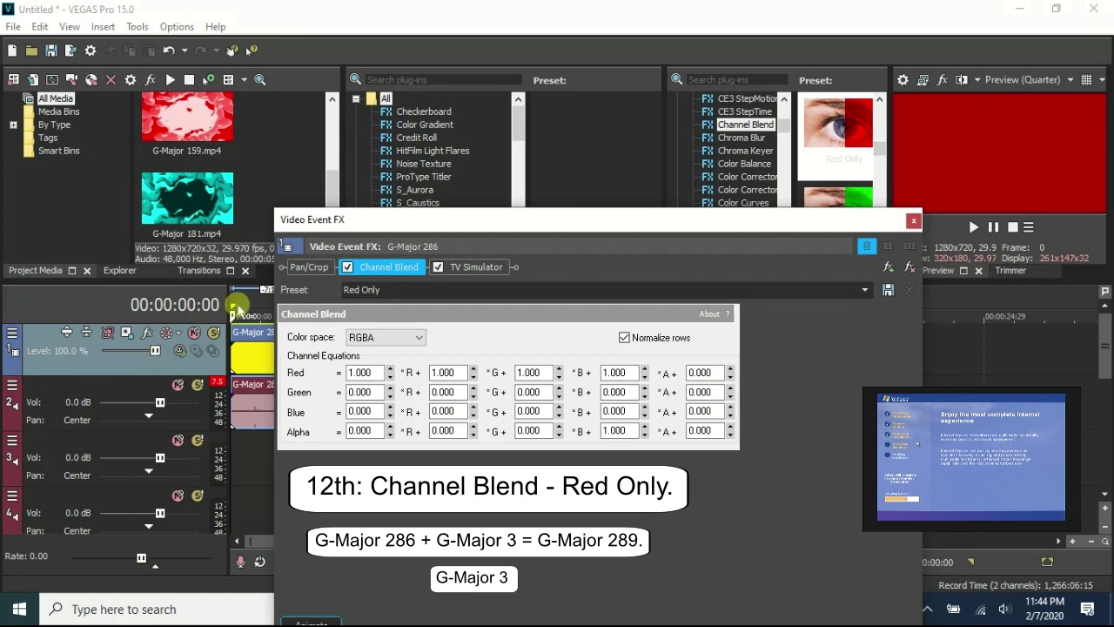
pyautogui.click(461, 267)
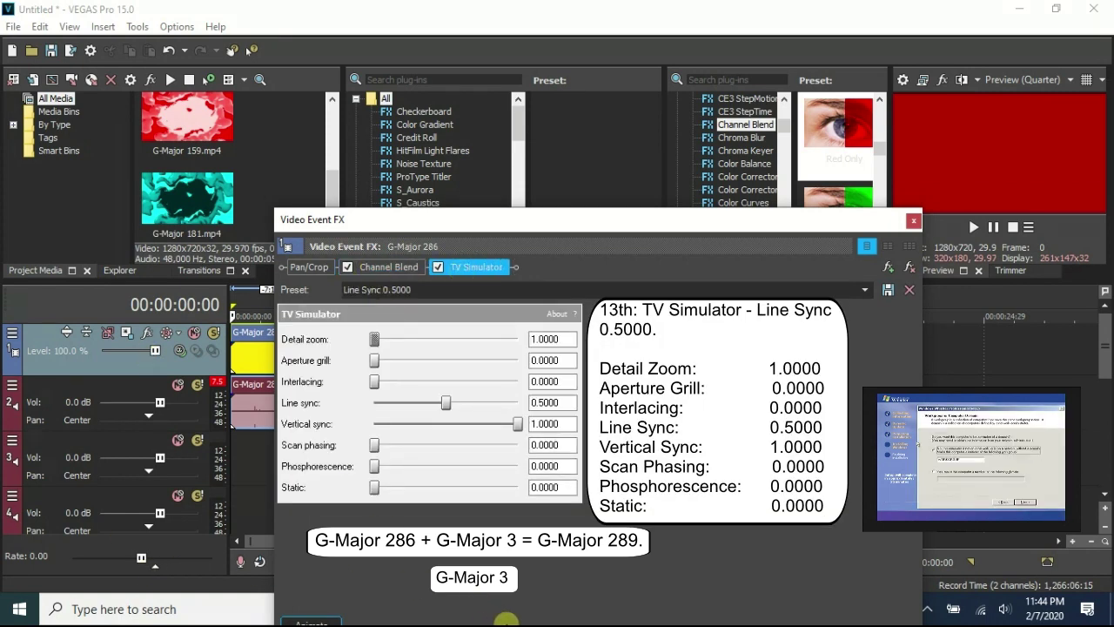
pyautogui.click(914, 221)
# Set the G-Major 286 audio event to the Classic method, A17. Drums, unpitched (minimum echo) stretch attributes and a pitch change of -6.
pyautogui.rightClick(374, 405)
pyautogui.click(442, 566)
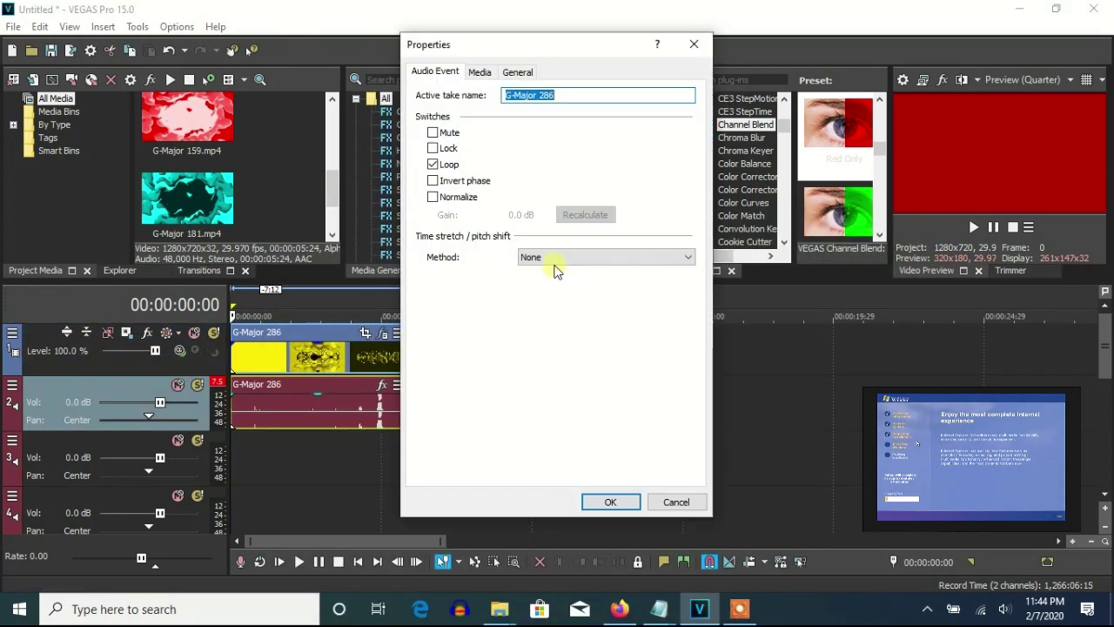
pyautogui.click(554, 257)
pyautogui.click(557, 283)
pyautogui.click(604, 280)
pyautogui.scroll(-3, 609, 470)
pyautogui.click(601, 462)
pyautogui.click(644, 342)
pyautogui.write('-6')
pyautogui.click(668, 322)
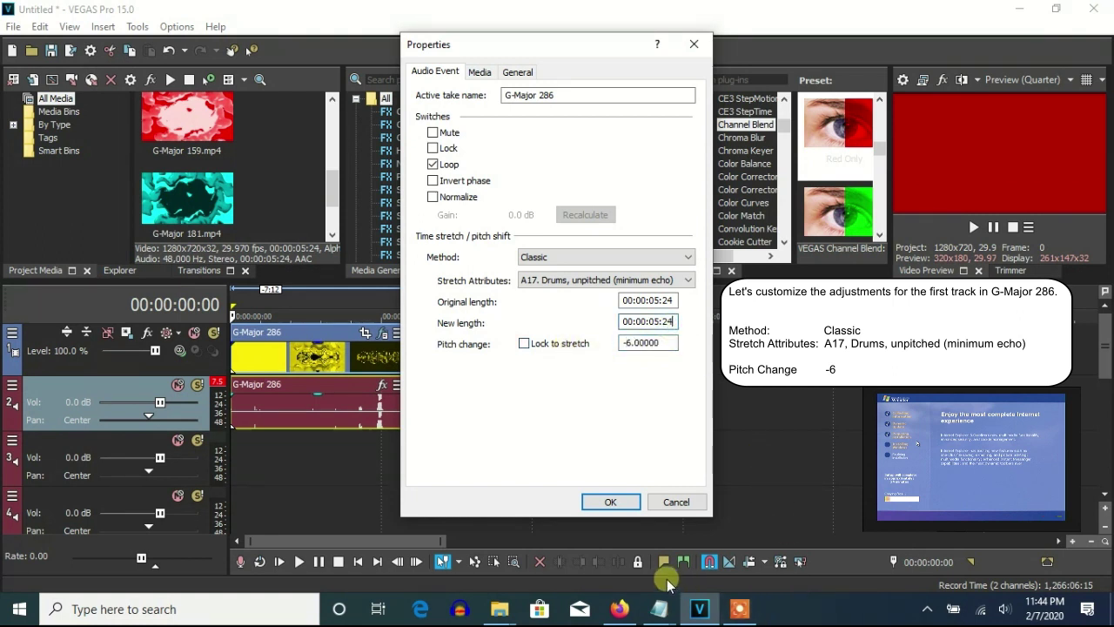
pyautogui.click(612, 502)
# Duplicate the G-Major 286 audio track and set the copy's pitch change to 0.
pyautogui.rightClick(472, 377)
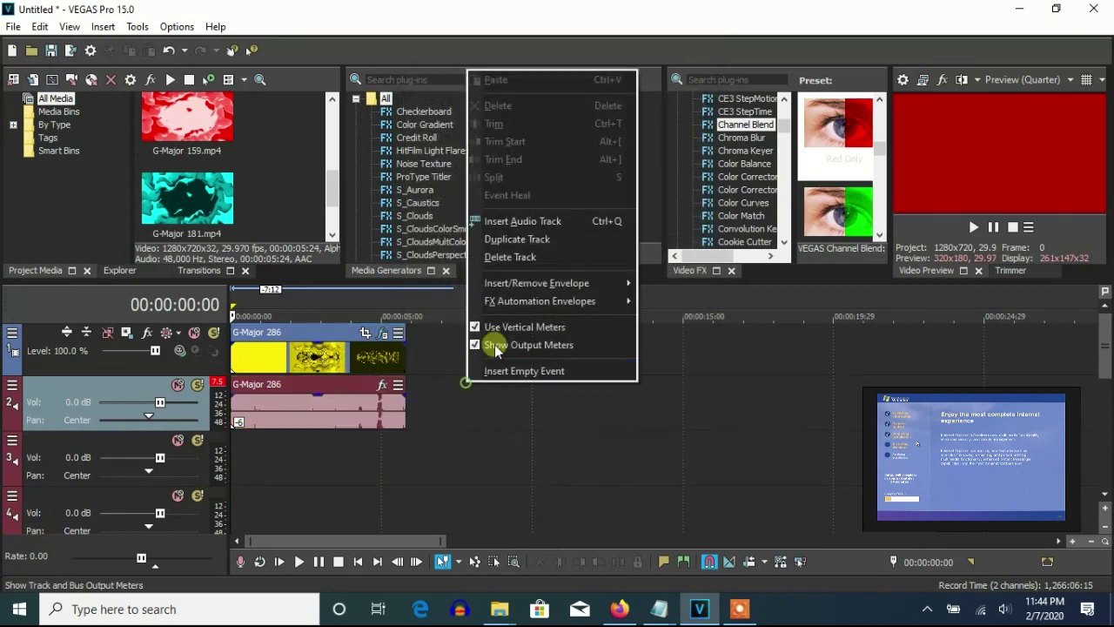
pyautogui.click(502, 236)
pyautogui.rightClick(370, 459)
pyautogui.click(425, 596)
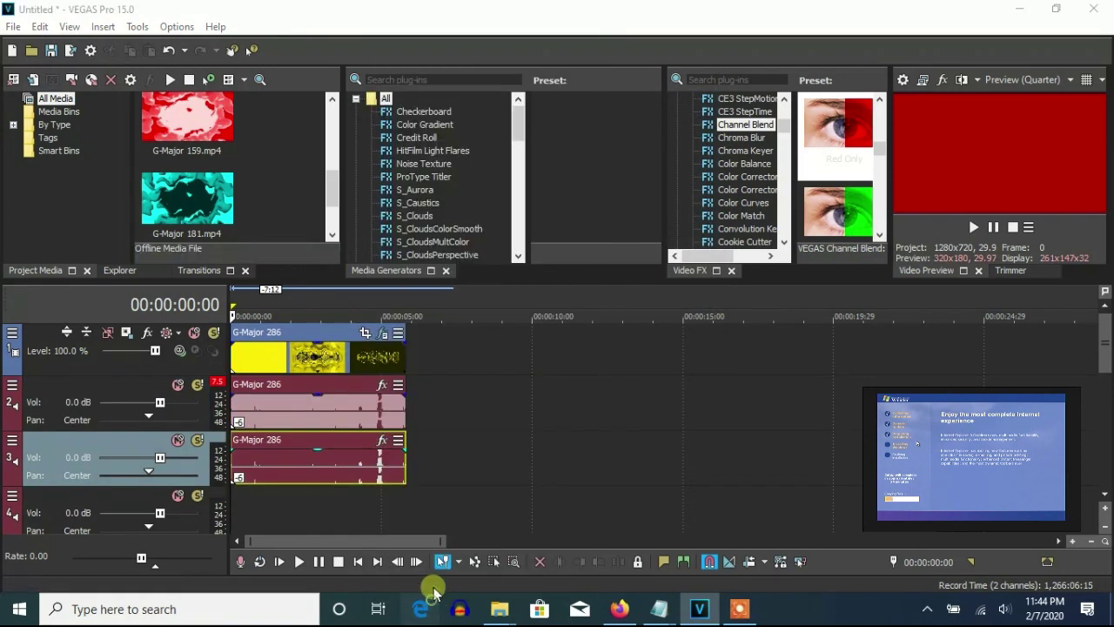
pyautogui.rightClick(387, 477)
pyautogui.click(418, 592)
pyautogui.write('0')
pyautogui.click(662, 321)
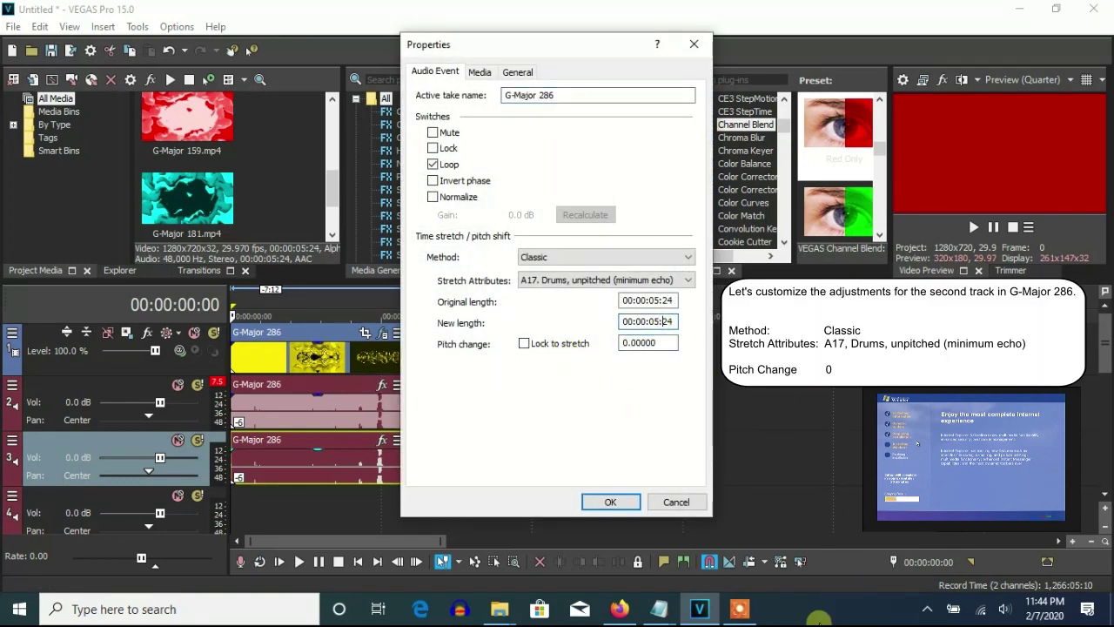
pyautogui.click(609, 503)
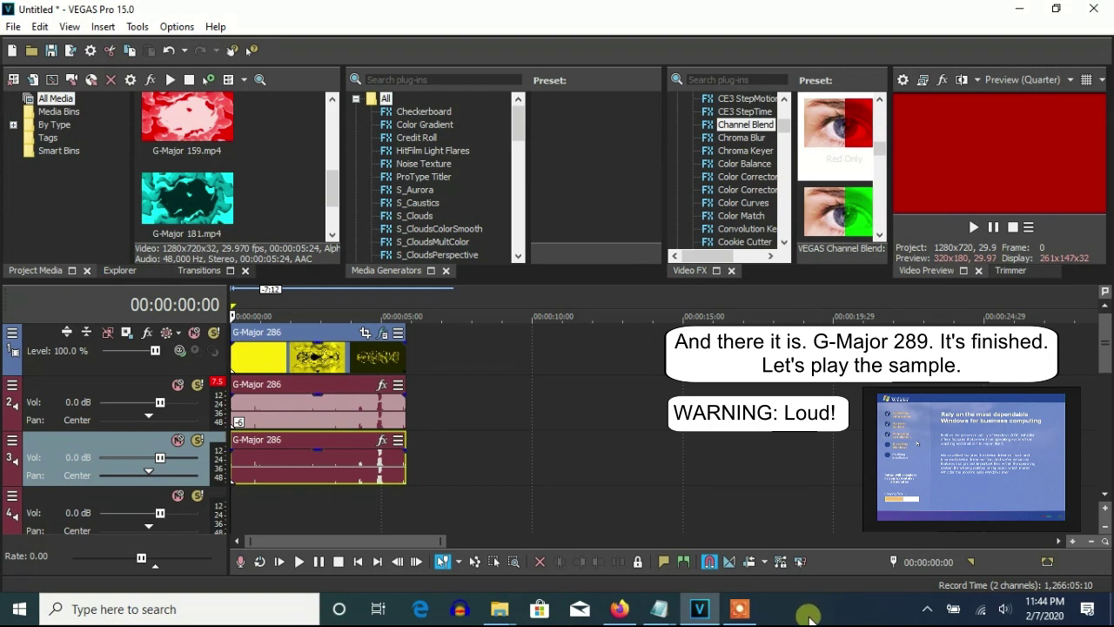
# Play the finished G-Major 289 effect from the start of the timeline and pause it.
pyautogui.click(974, 228)
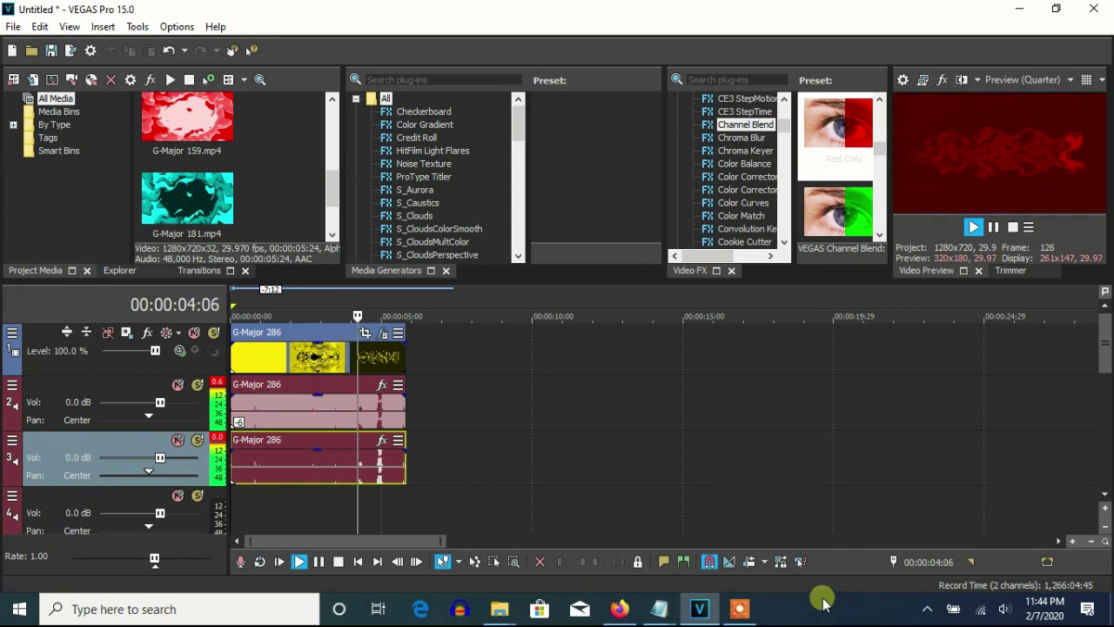
pyautogui.click(994, 227)
pyautogui.click(738, 613)
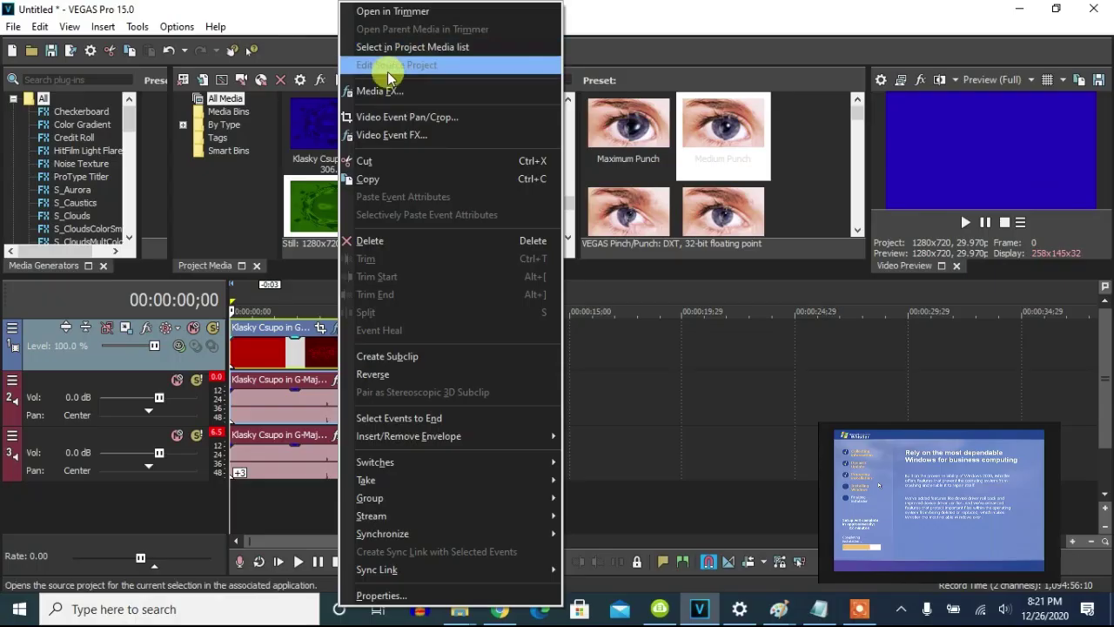
# Check the Mirror, HSL Adjust and Pinch/Punch settings on the Klasky Csupo in G-Major 289 video event.
pyautogui.click(405, 111)
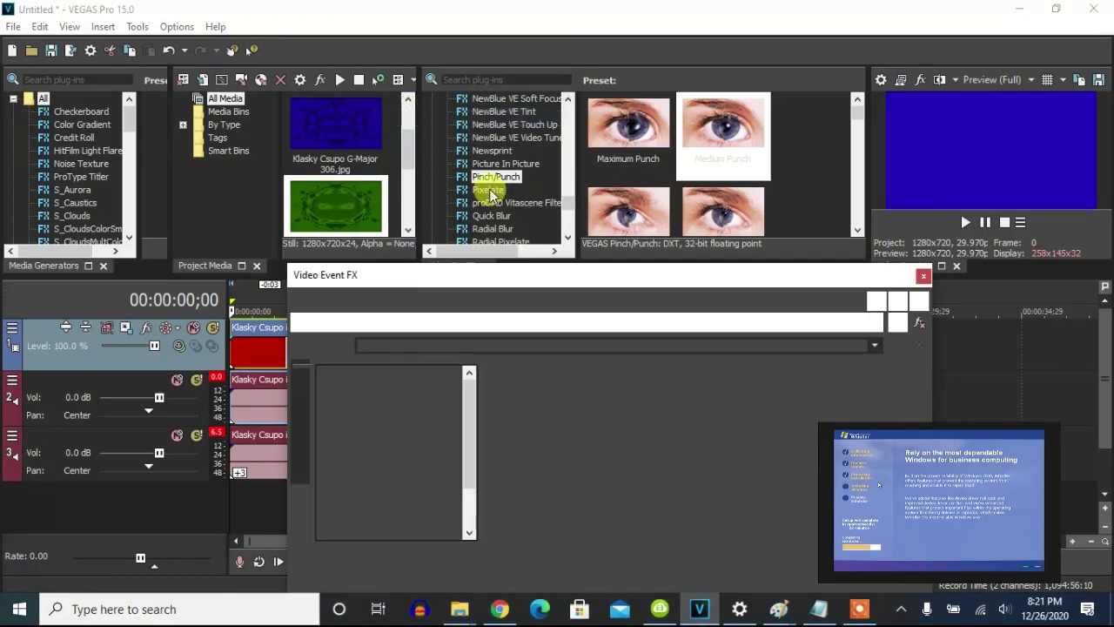
pyautogui.moveTo(487, 279); pyautogui.dragTo(449, 94)
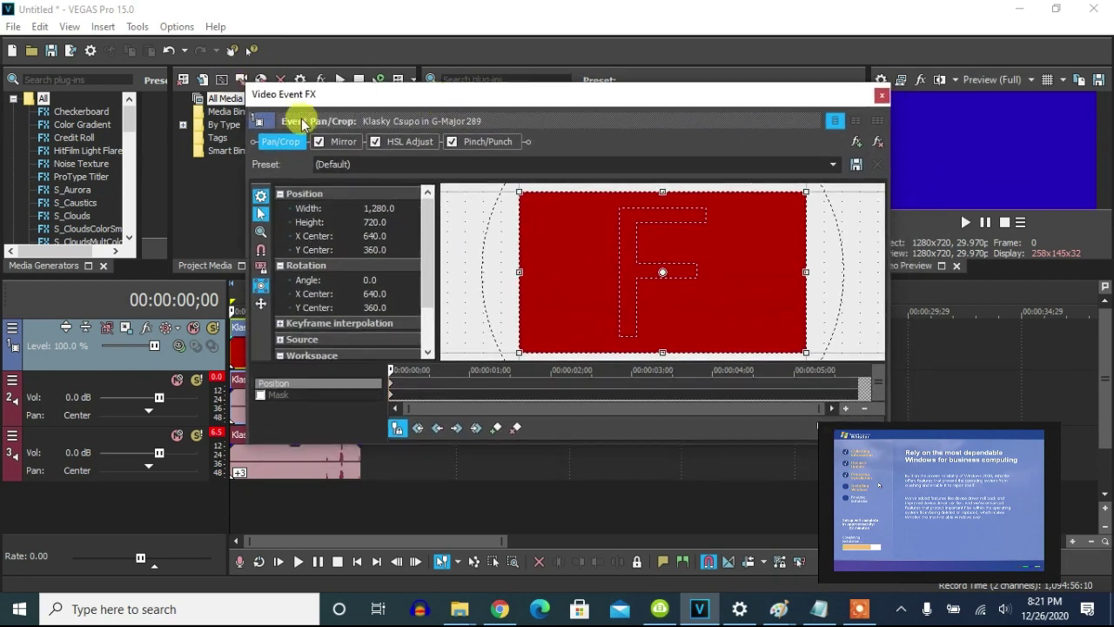
pyautogui.click(344, 141)
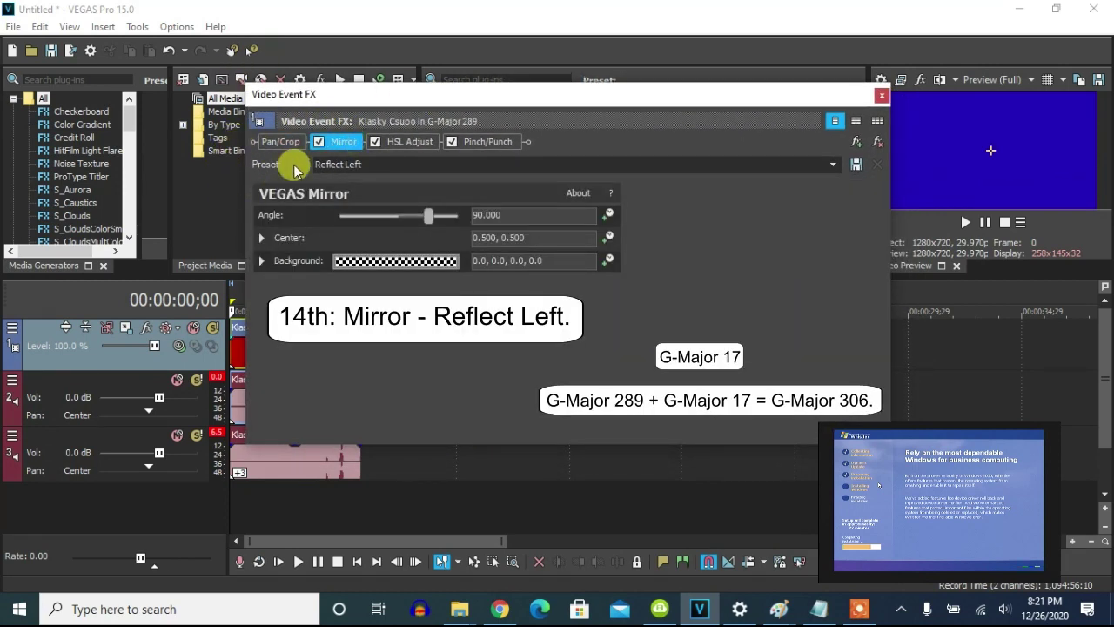
pyautogui.click(399, 141)
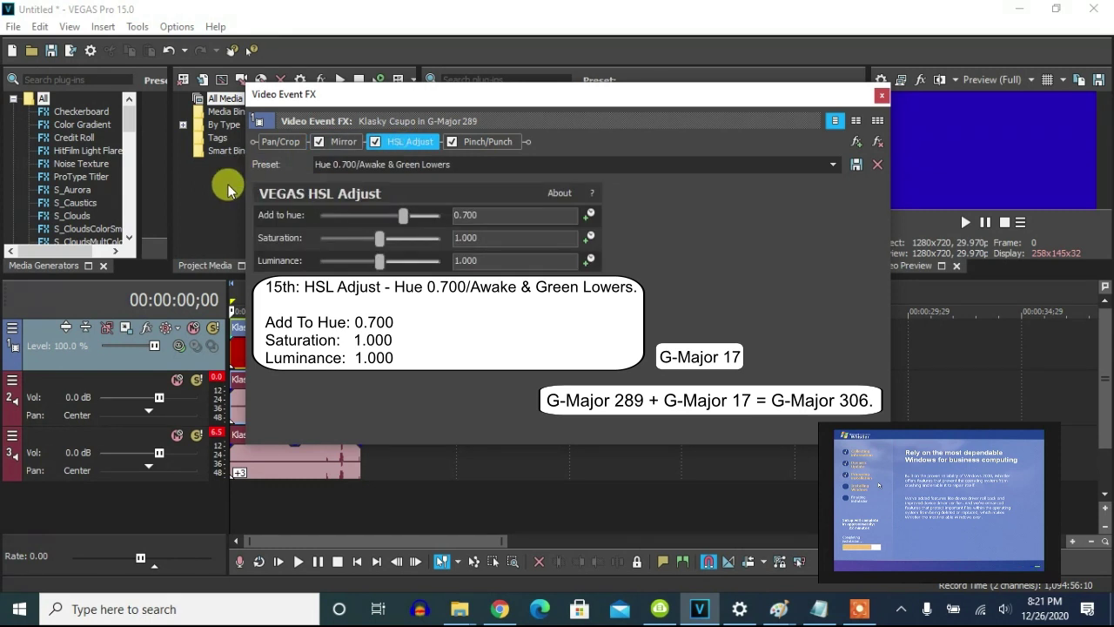
pyautogui.click(480, 142)
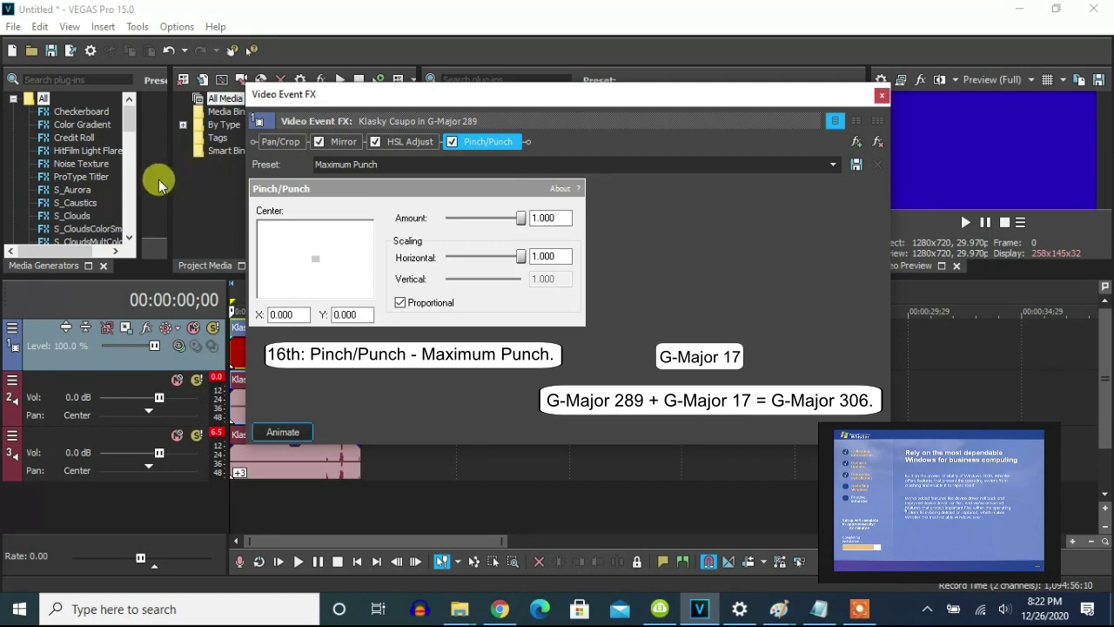
pyautogui.click(881, 95)
# Check the time stretch and pitch shift properties of both Klasky Csupo in G-Major 289 audio events.
pyautogui.rightClick(251, 411)
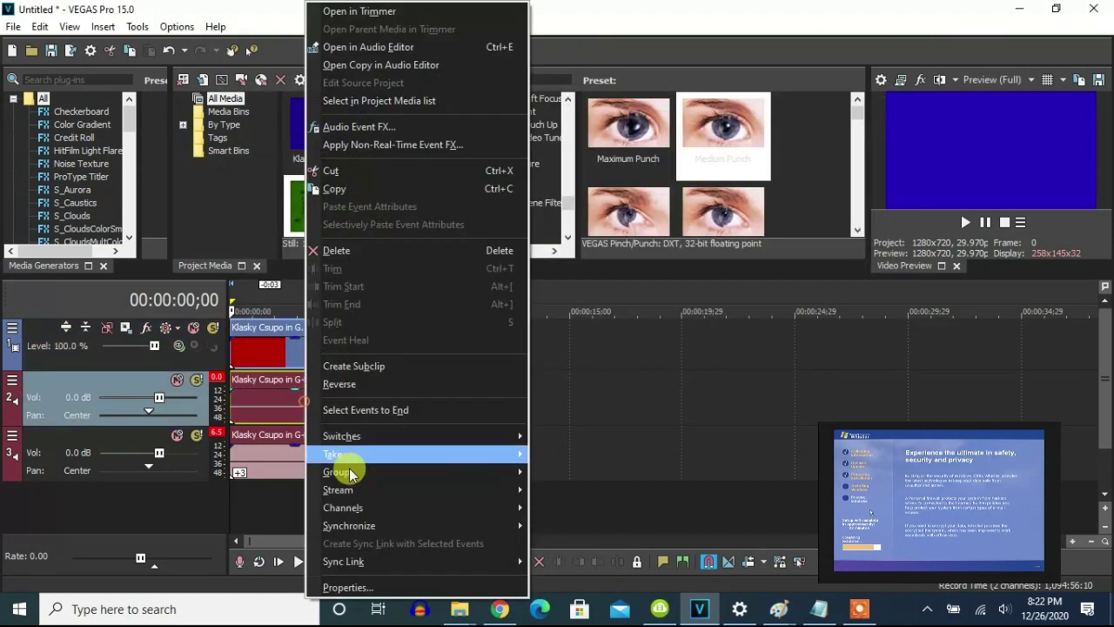
pyautogui.click(348, 578)
pyautogui.scroll(-1, 600, 261)
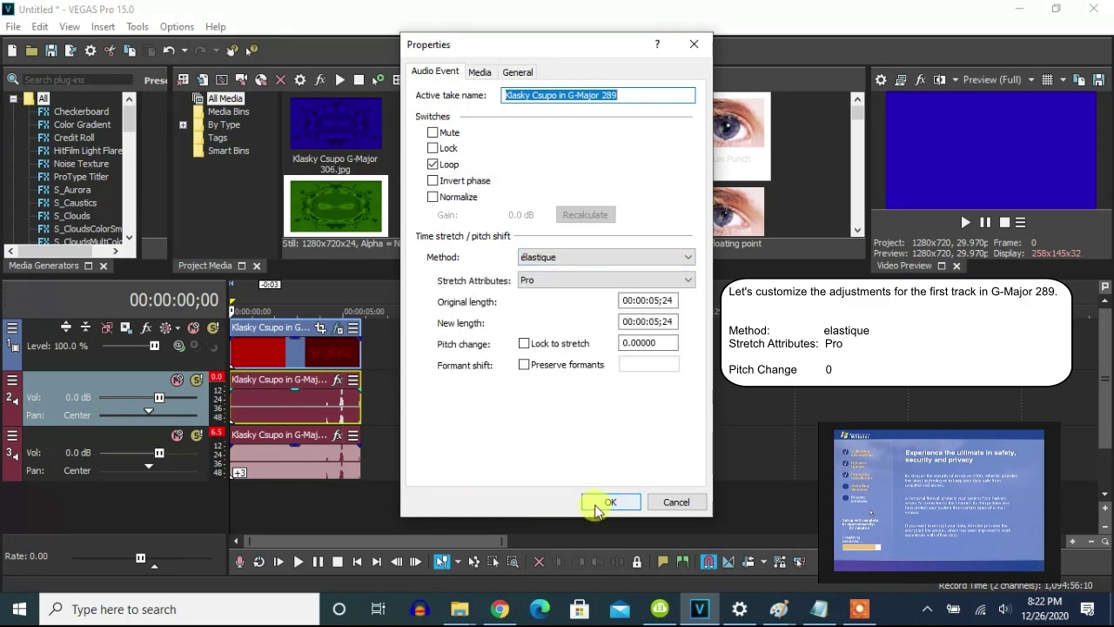
pyautogui.click(597, 504)
pyautogui.click(319, 470)
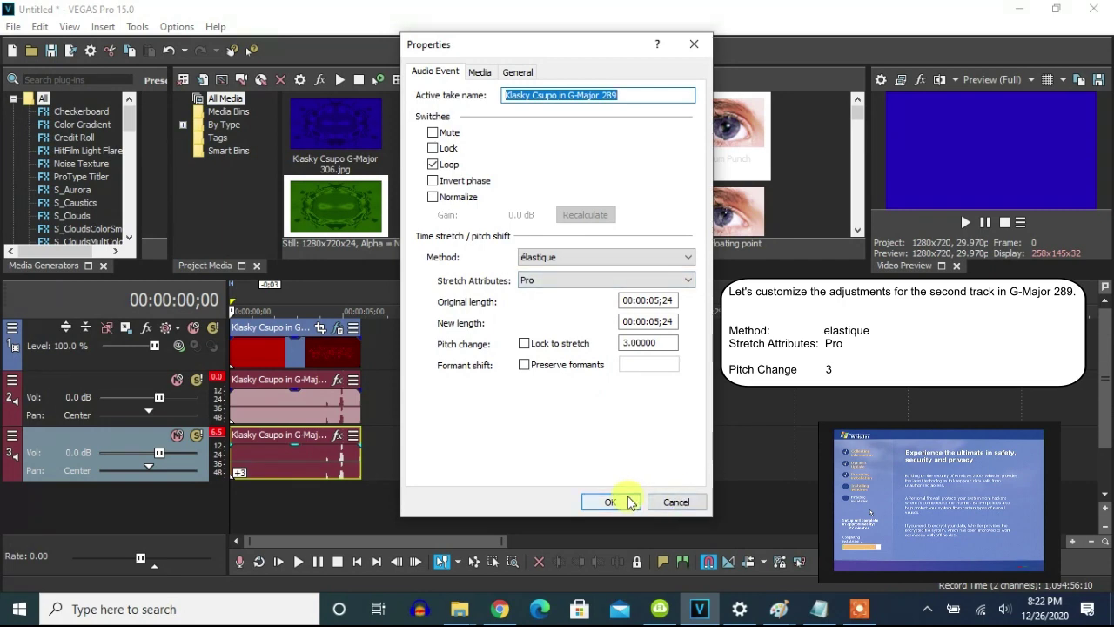
# Close the audio event's properties, play the finished G-Major 306 effect from the start of the timeline and pause it.
pyautogui.click(619, 505)
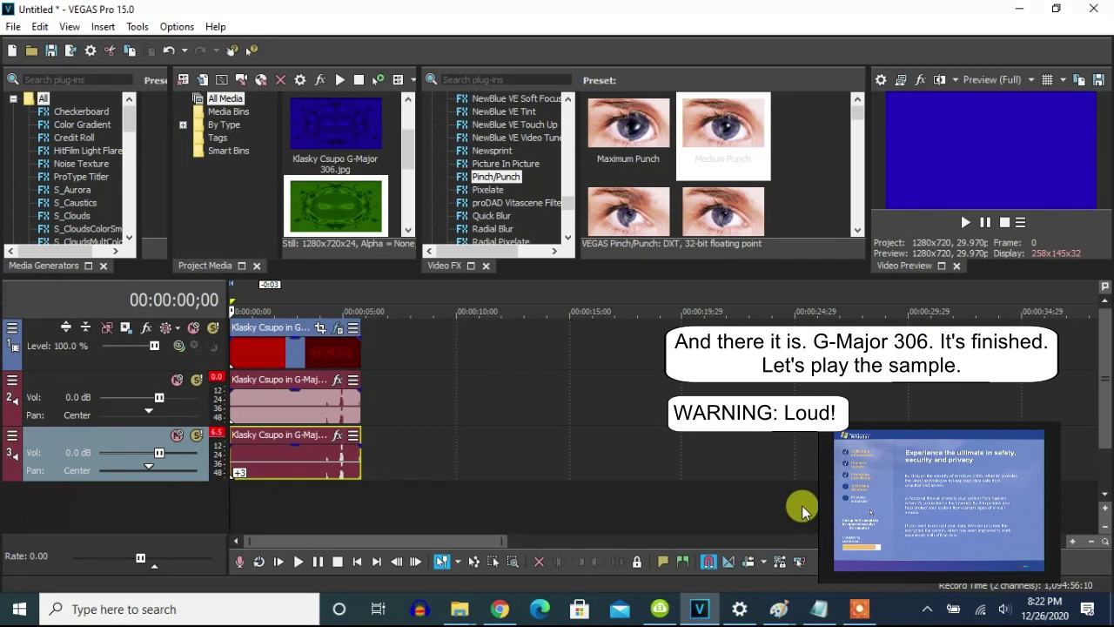
pyautogui.click(965, 222)
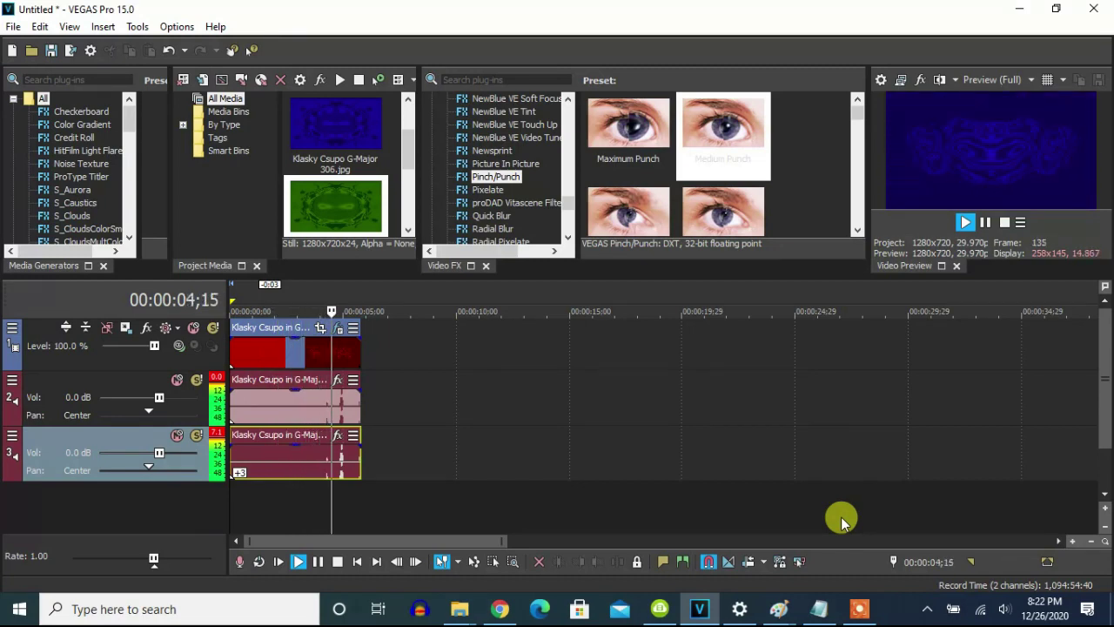
pyautogui.click(984, 222)
pyautogui.click(862, 601)
pyautogui.click(637, 582)
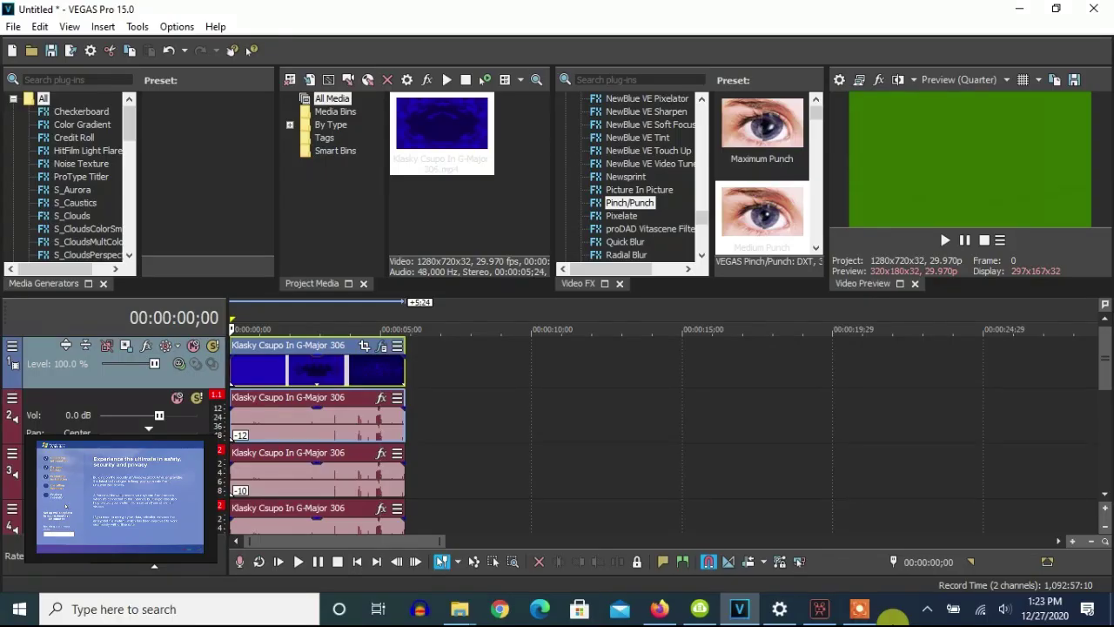
# Check the LAB Adjust, Pinch/Punch and Invert settings on the Klasky Csupo In G-Major 306 video event.
pyautogui.rightClick(363, 365)
pyautogui.click(433, 119)
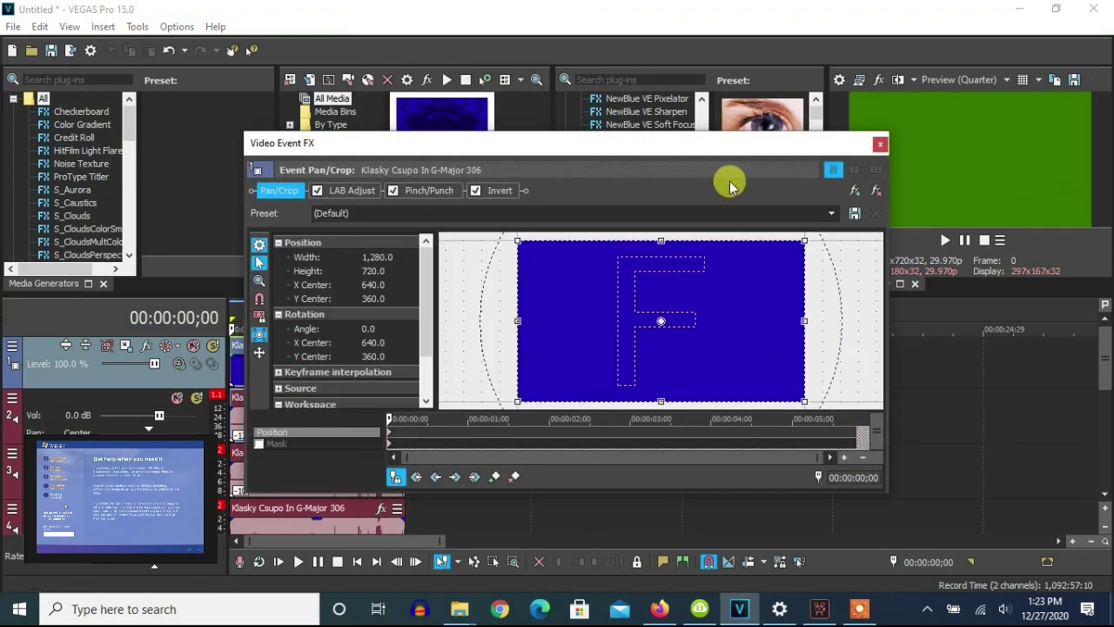
pyautogui.click(366, 189)
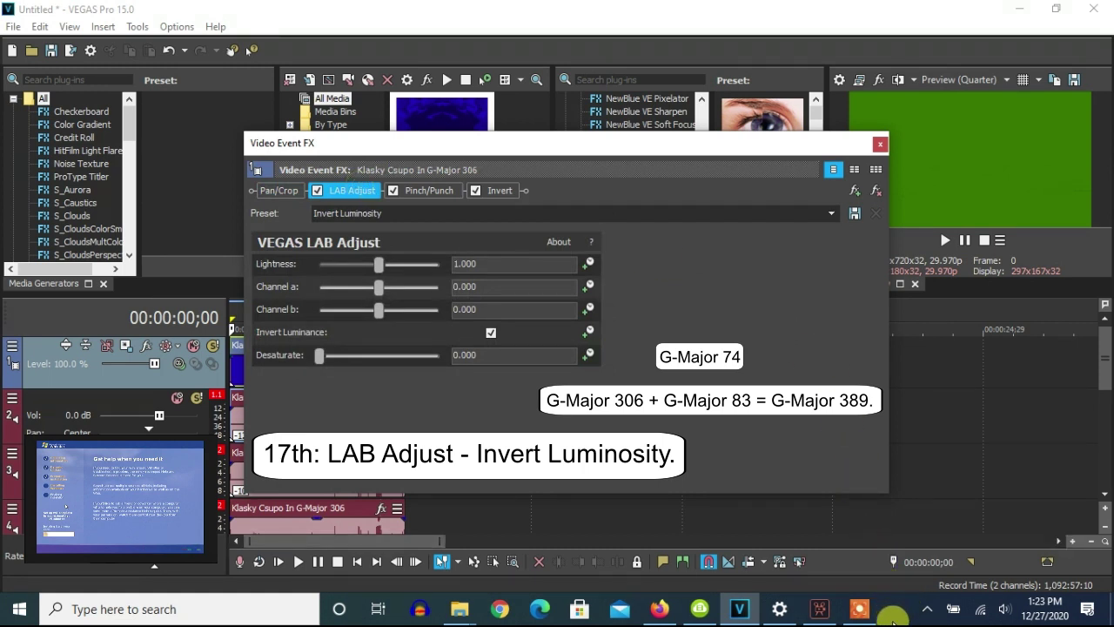
pyautogui.click(428, 190)
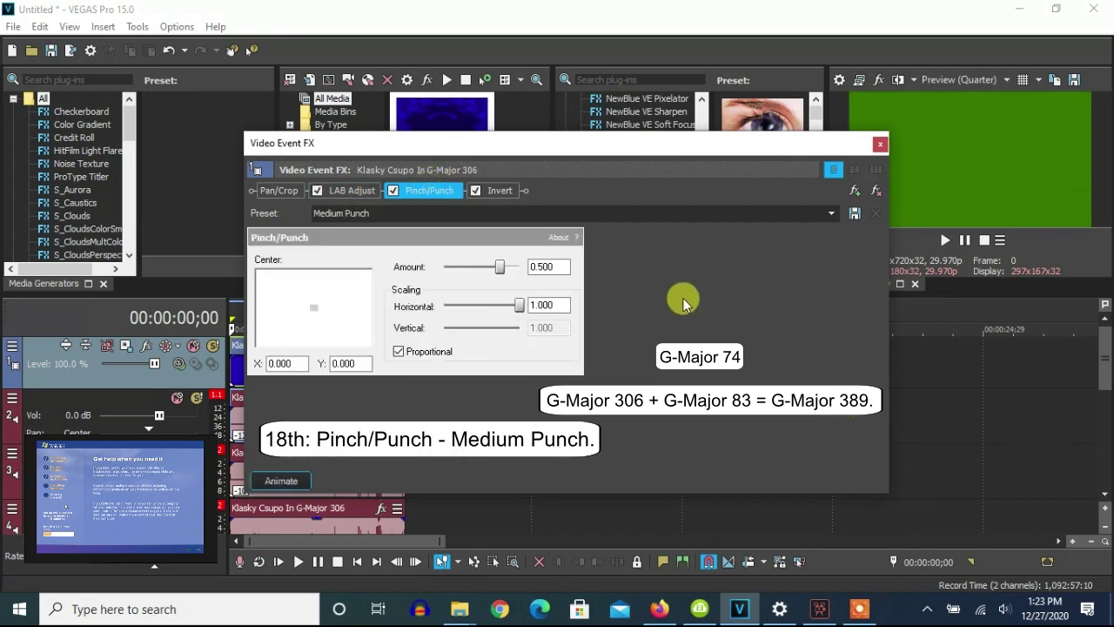
pyautogui.click(502, 192)
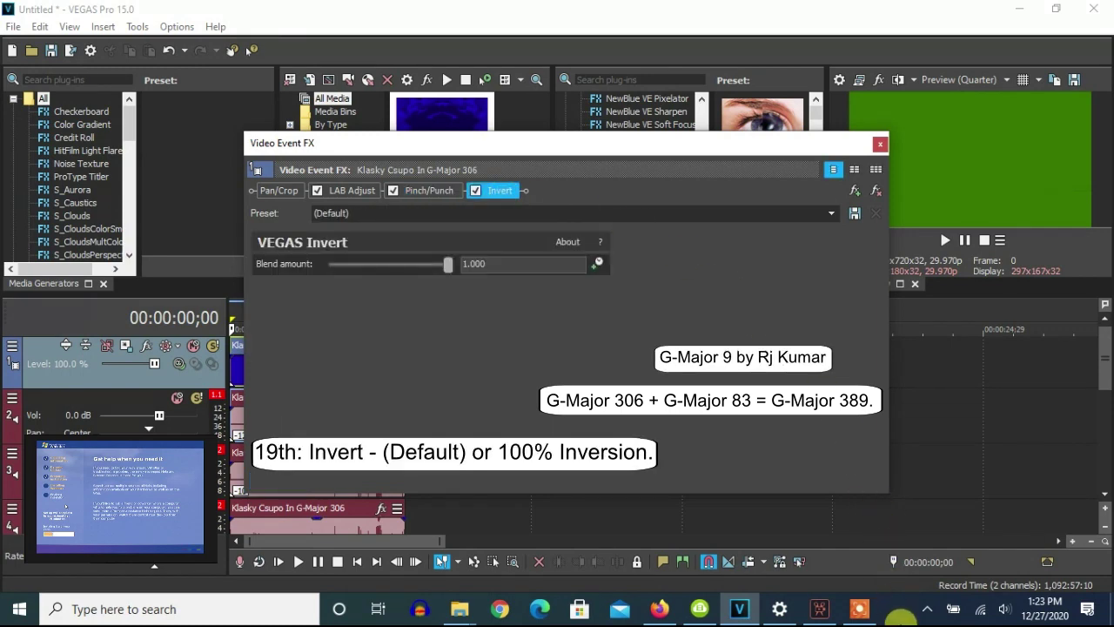